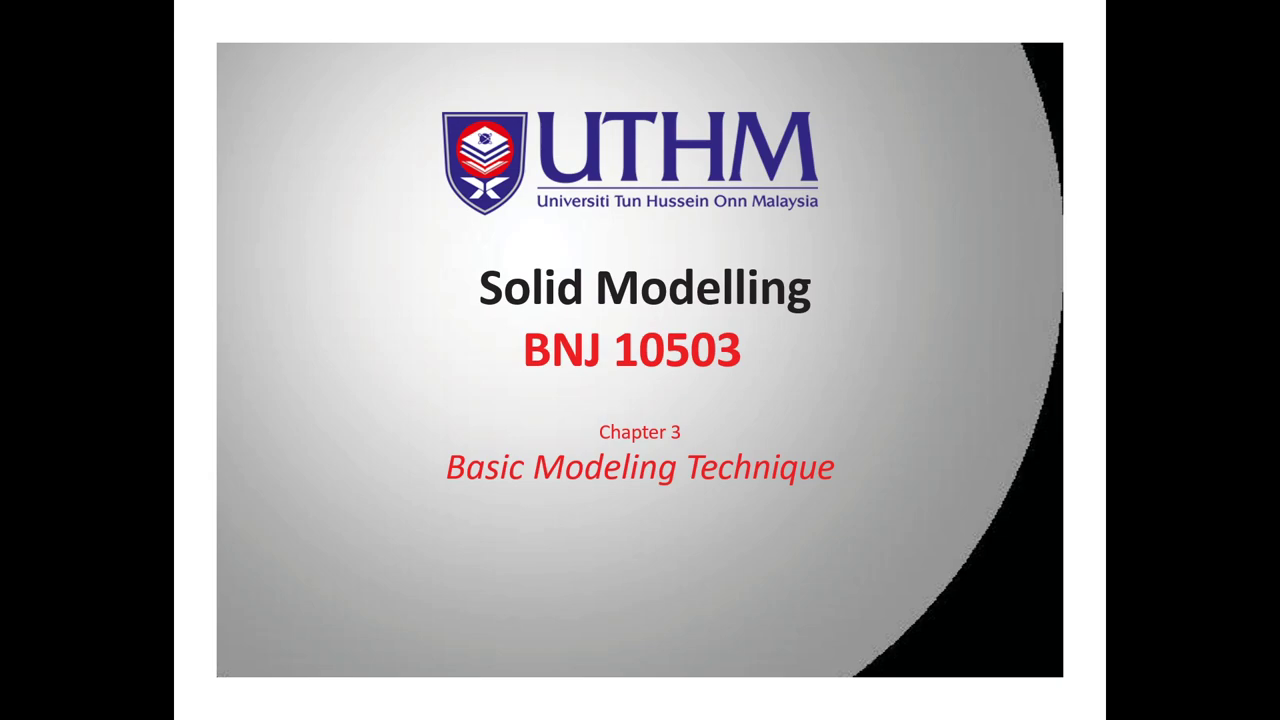
- Exit the PowerPoint slideshow and bring SOLIDWORKS 2019 to the front
key("Escape")
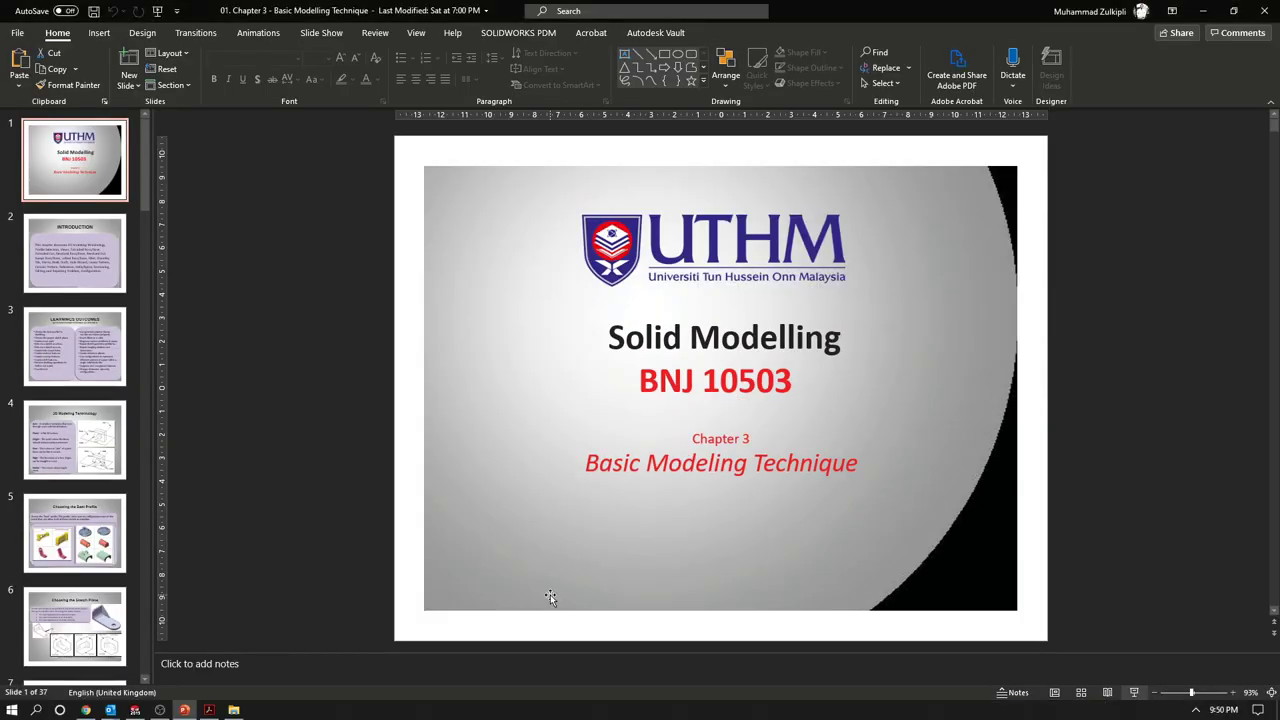
left_click(138, 710)
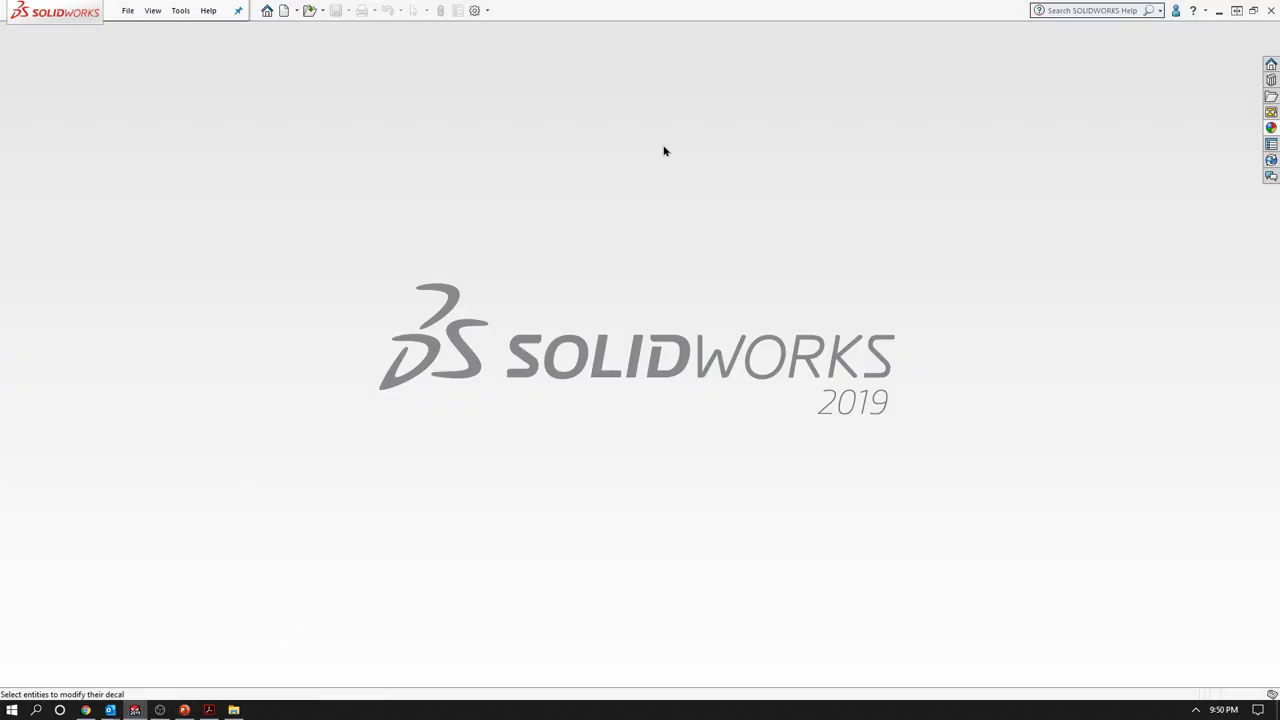
- Create a new part document, Part11, and start the Circle sketch tool
left_click(284, 12)
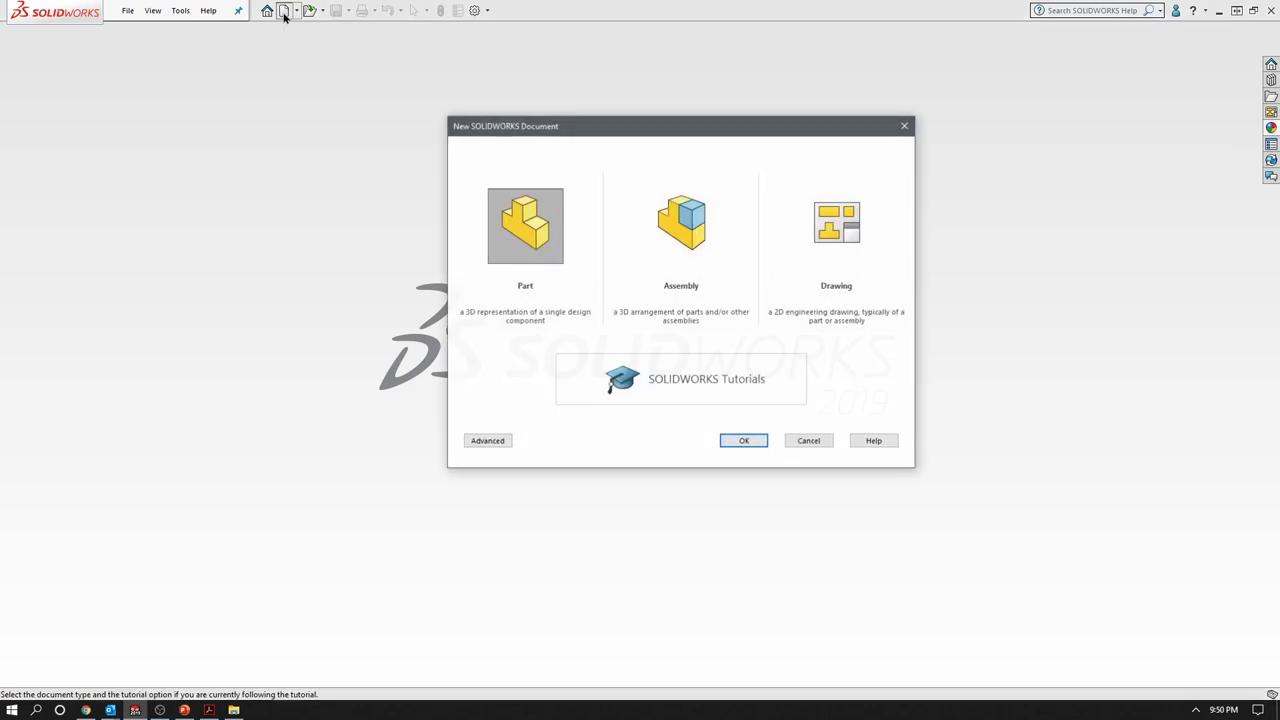
left_click(732, 440)
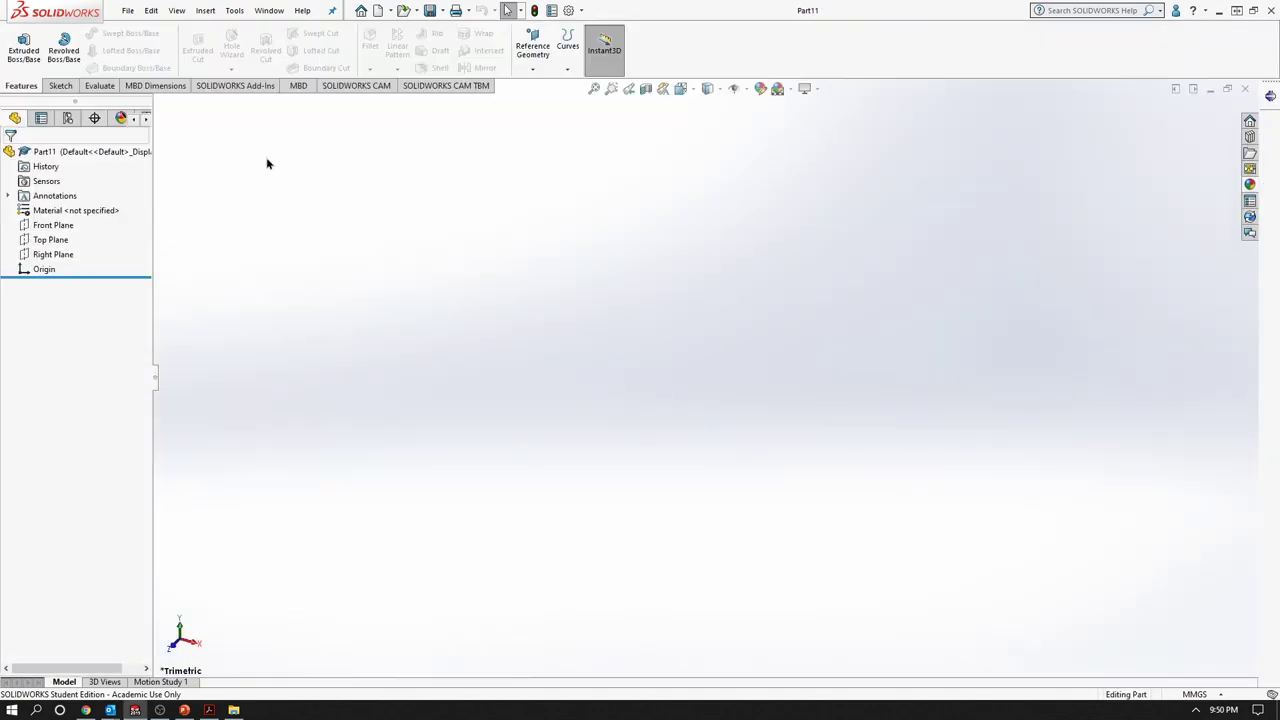
left_click(64, 88)
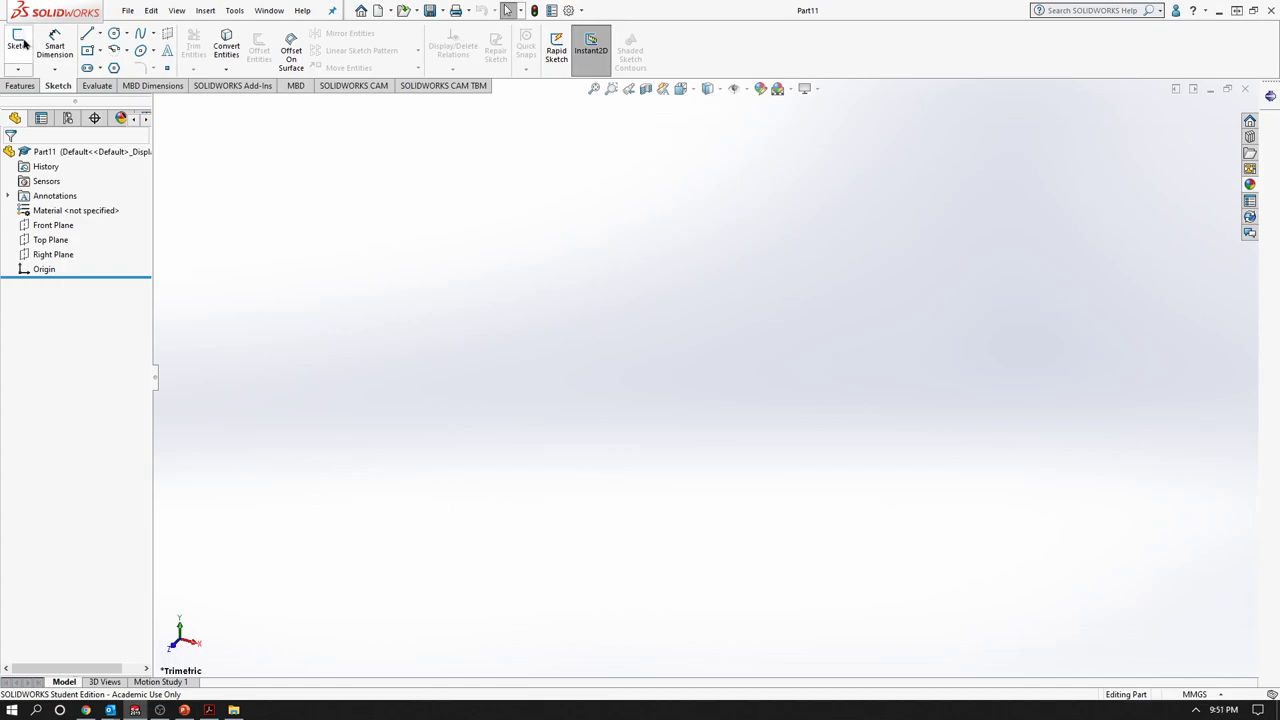
left_click(113, 36)
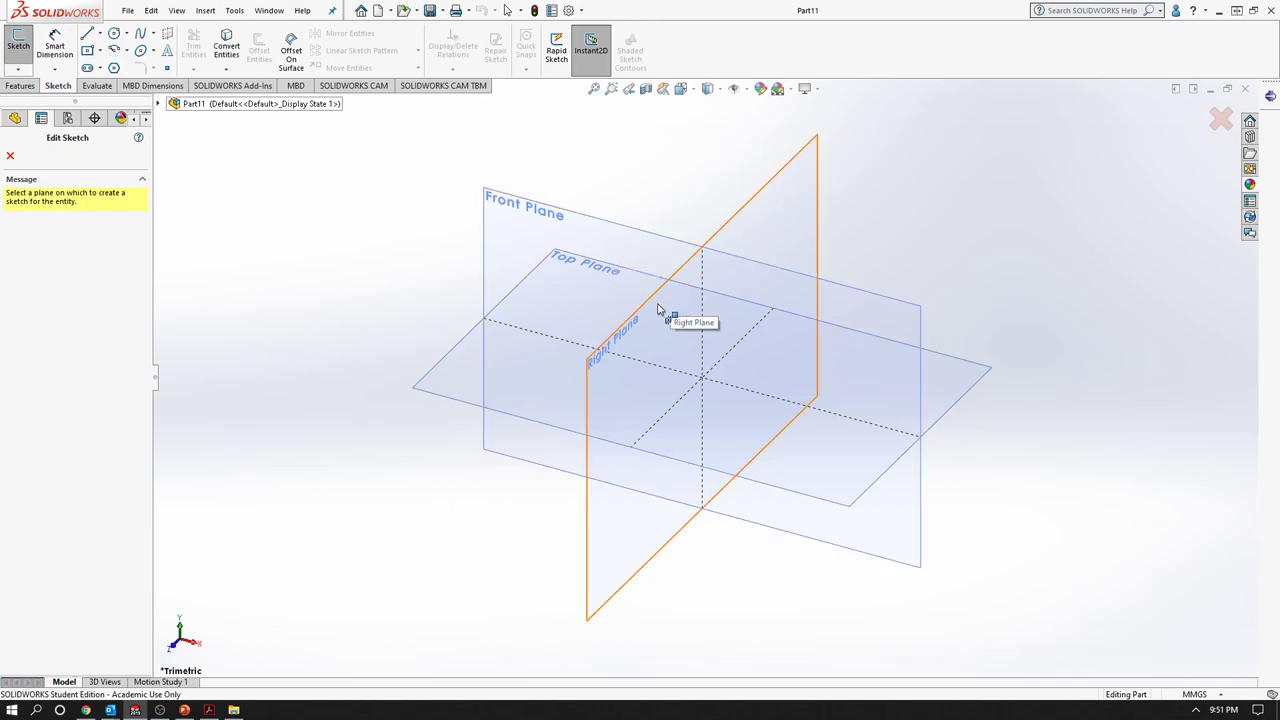
- Place the sketch on the Right Plane and view it Normal To
left_click(661, 312)
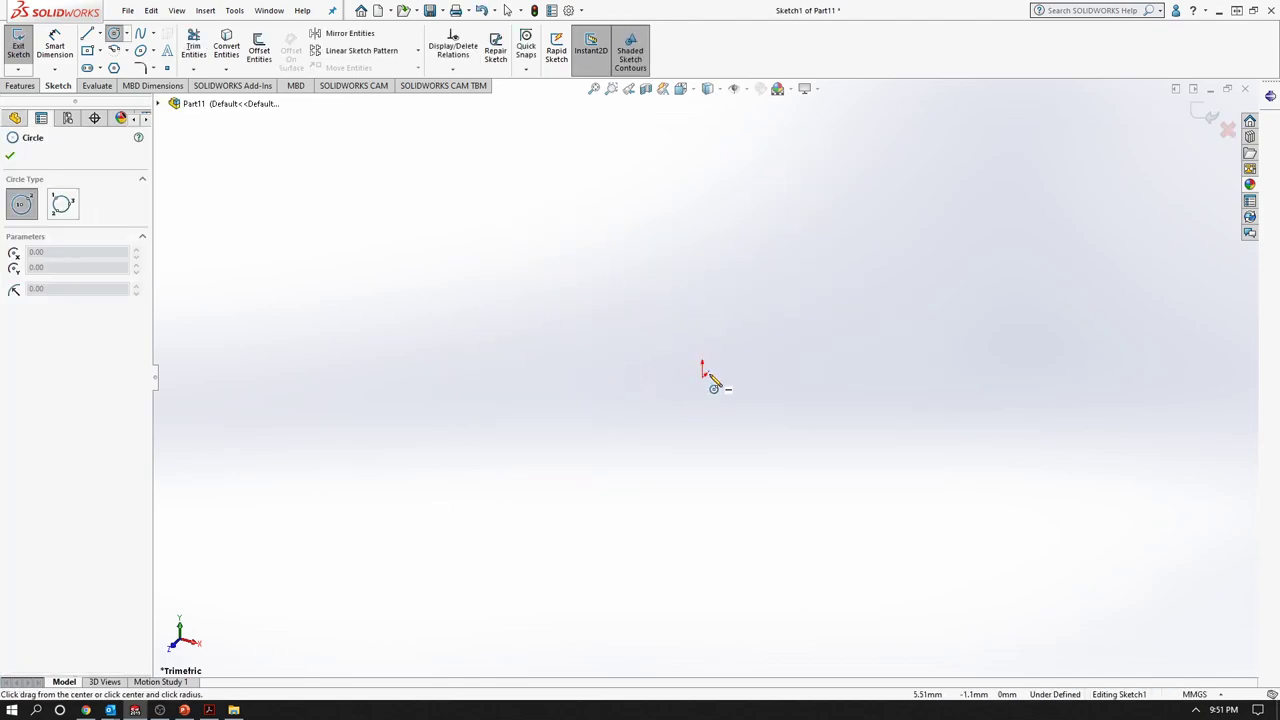
left_click(687, 93)
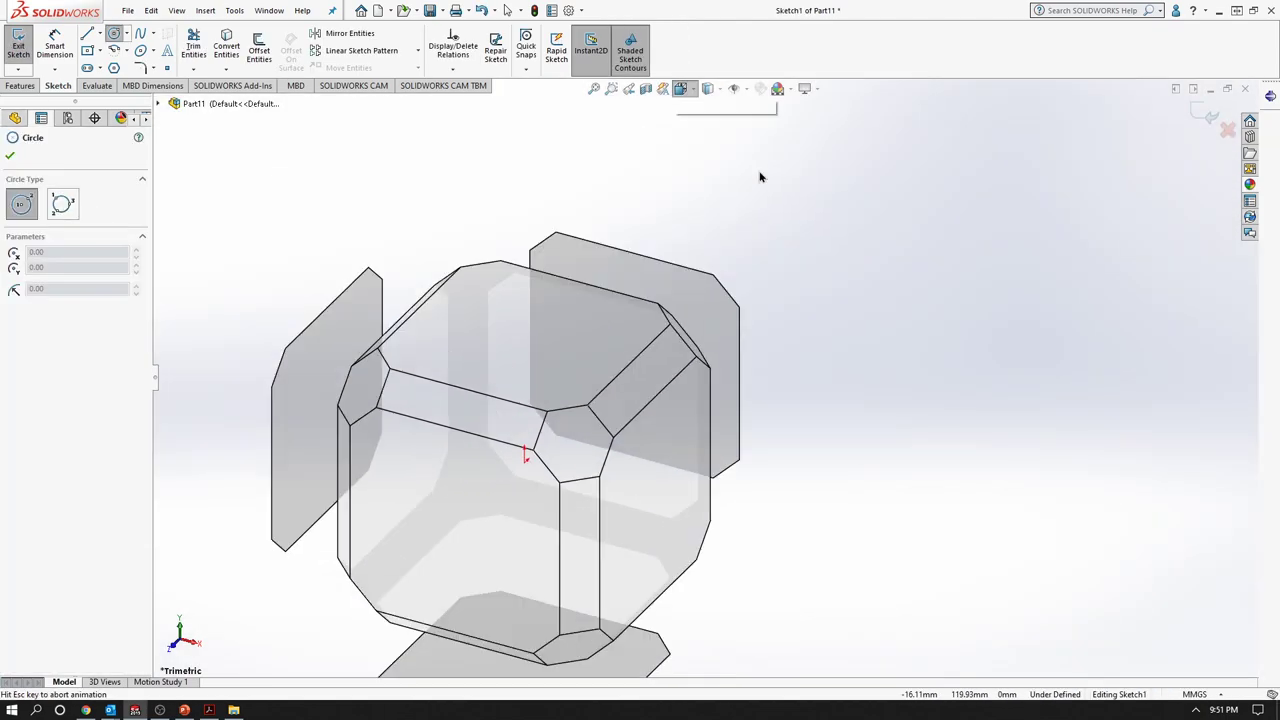
left_click(756, 173)
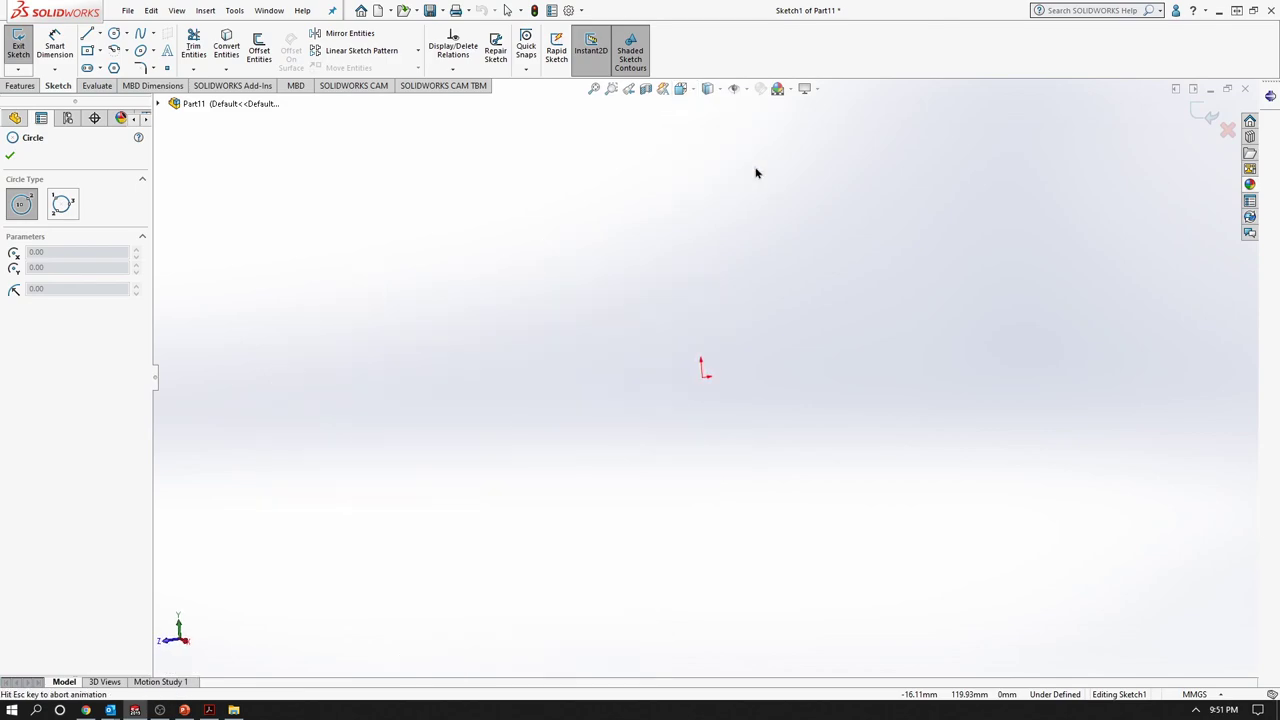
- Draw a circle centred on the origin and dimension its diameter to 150 mm
left_click(705, 379)
left_click(845, 466)
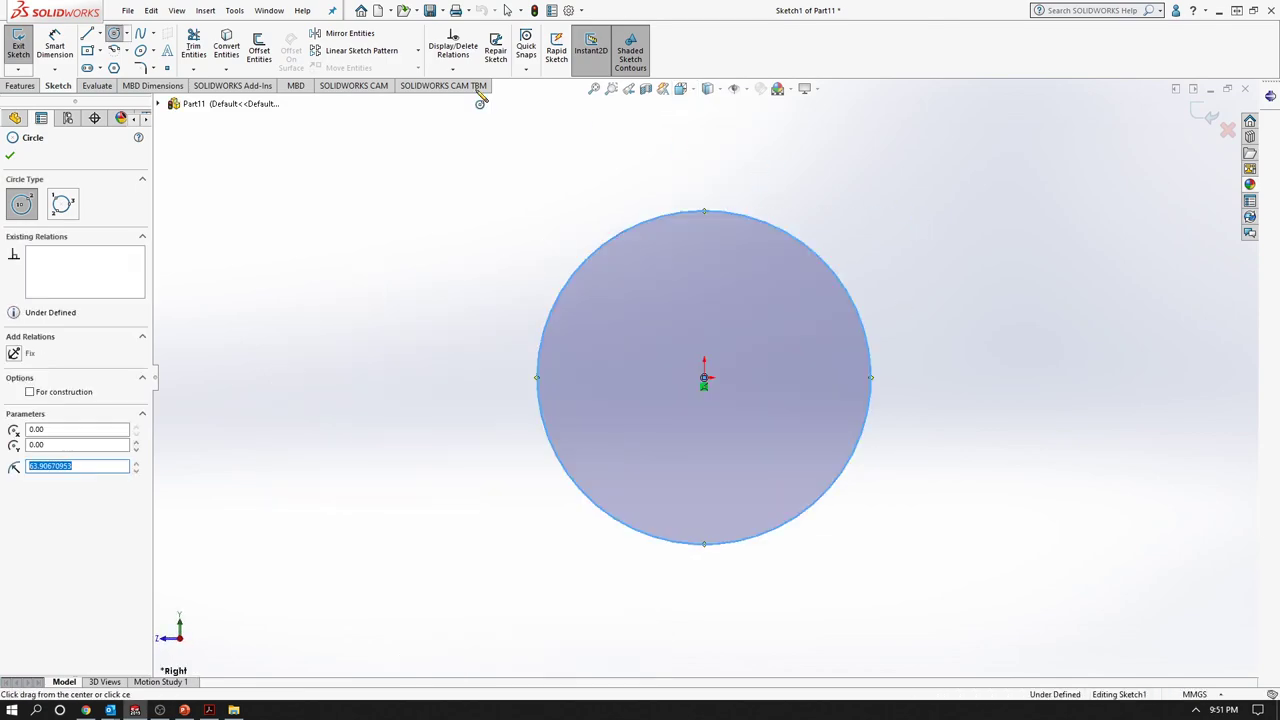
key("Escape")
left_click(780, 236)
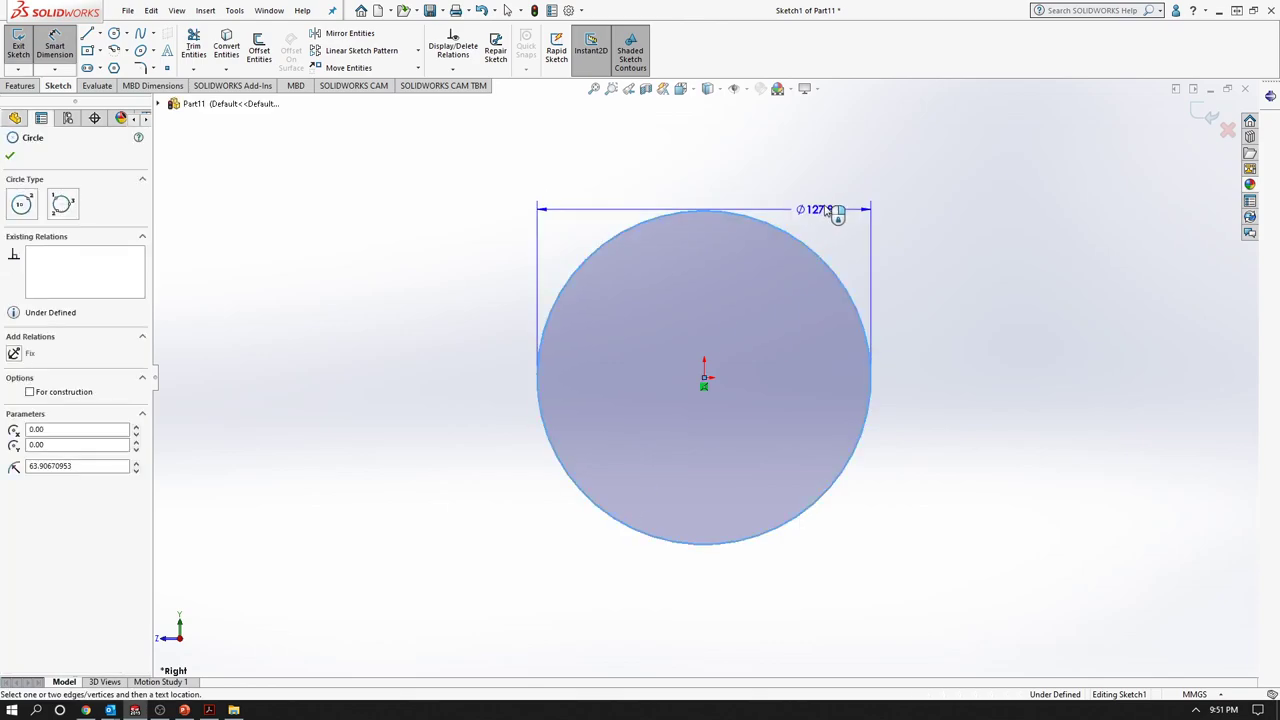
left_click(893, 183)
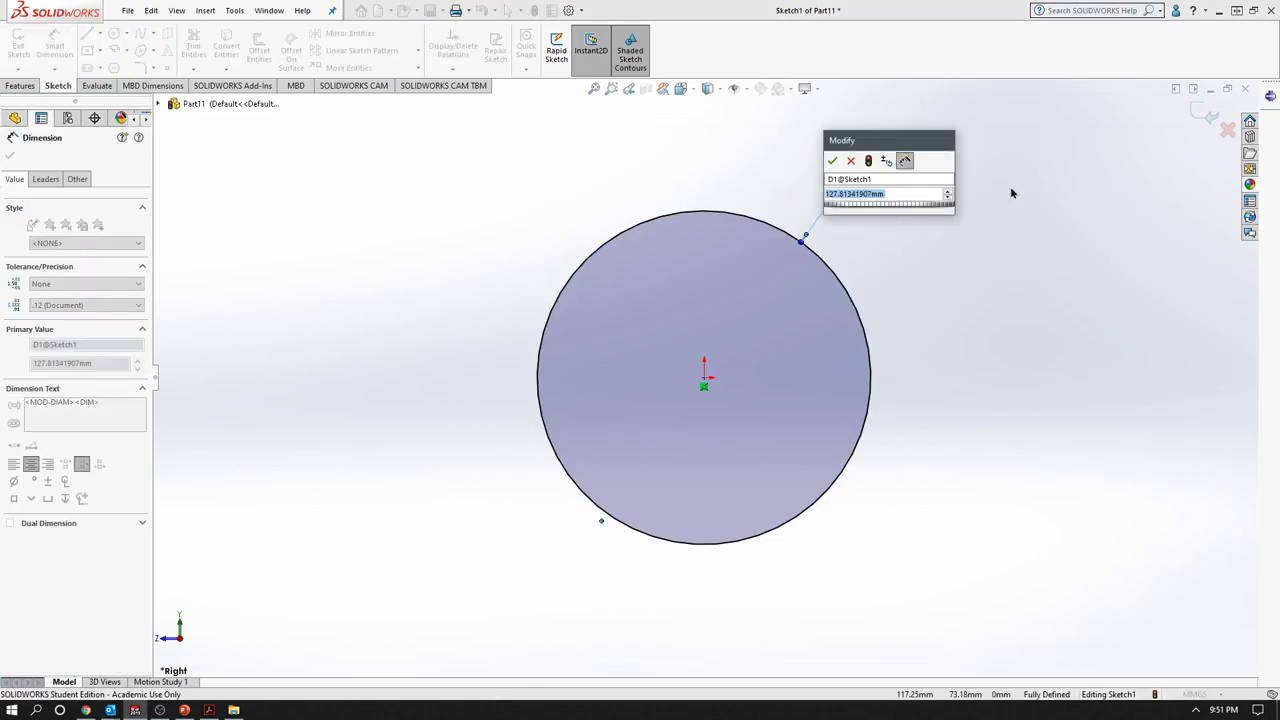
type("1")
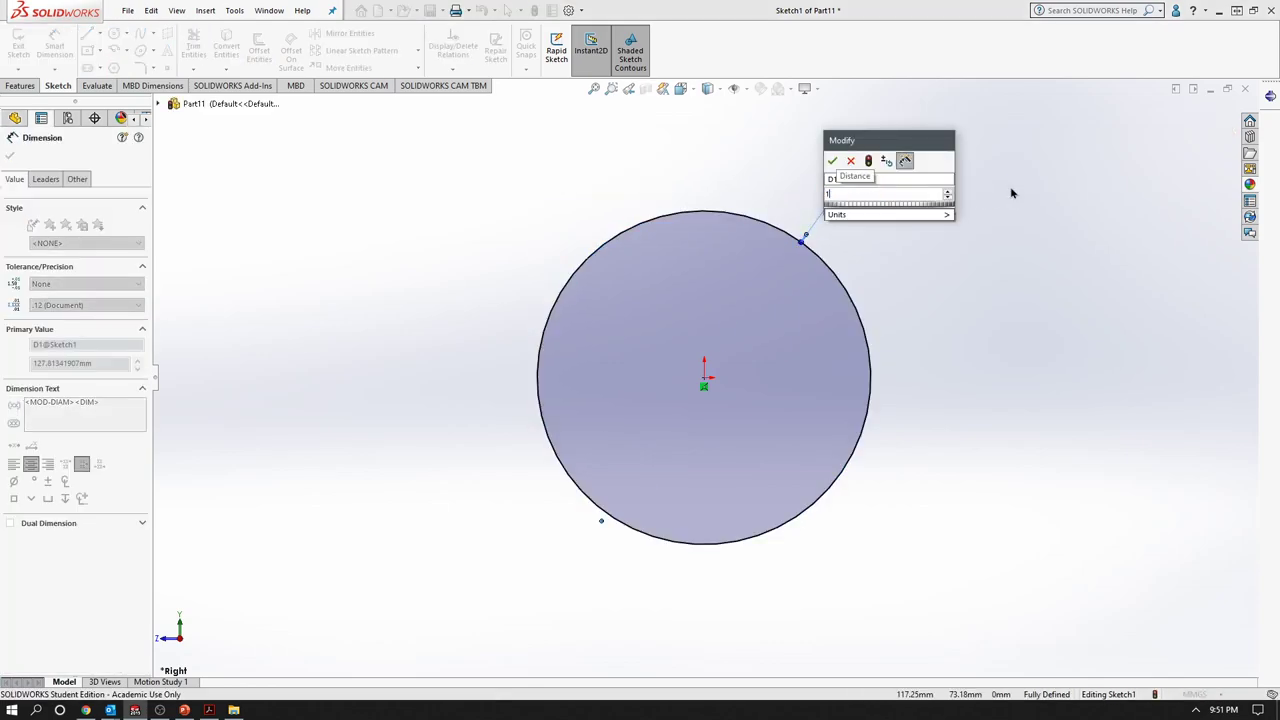
type("50")
key("Return")
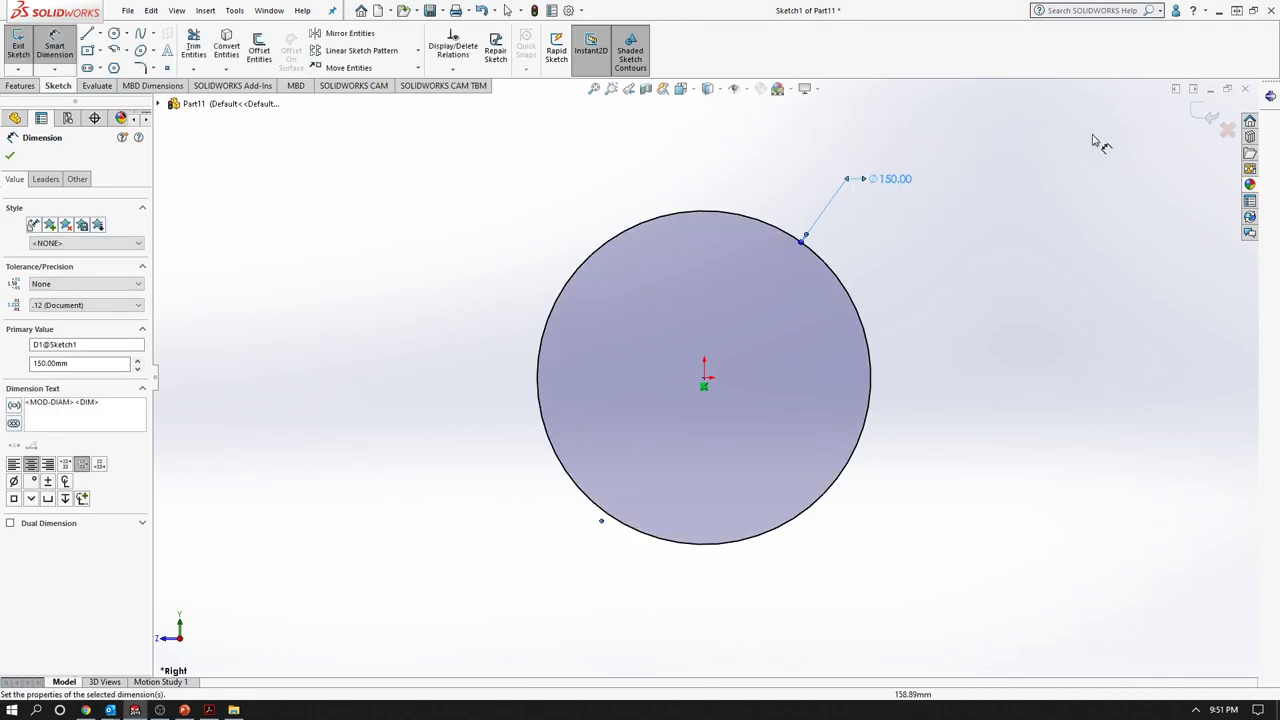
left_click(10, 155)
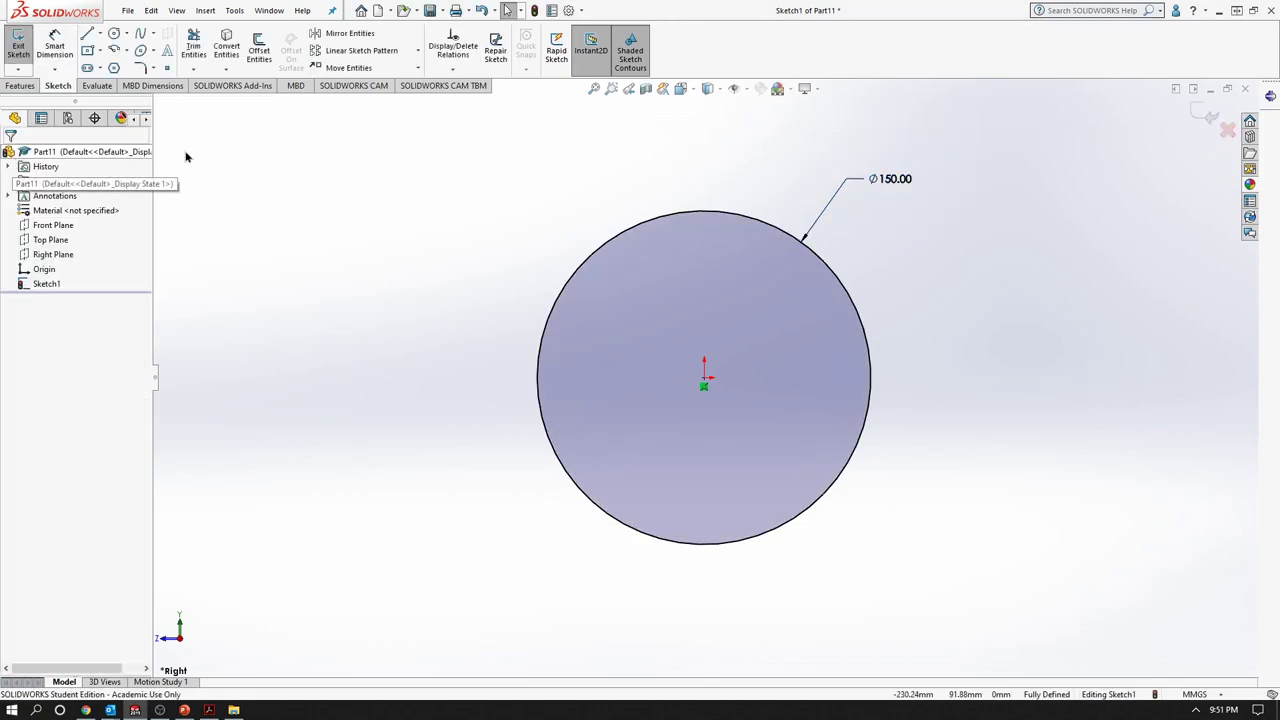
- Start an Extruded Boss/Base from the circle with a blind depth of 100 mm
left_click(20, 85)
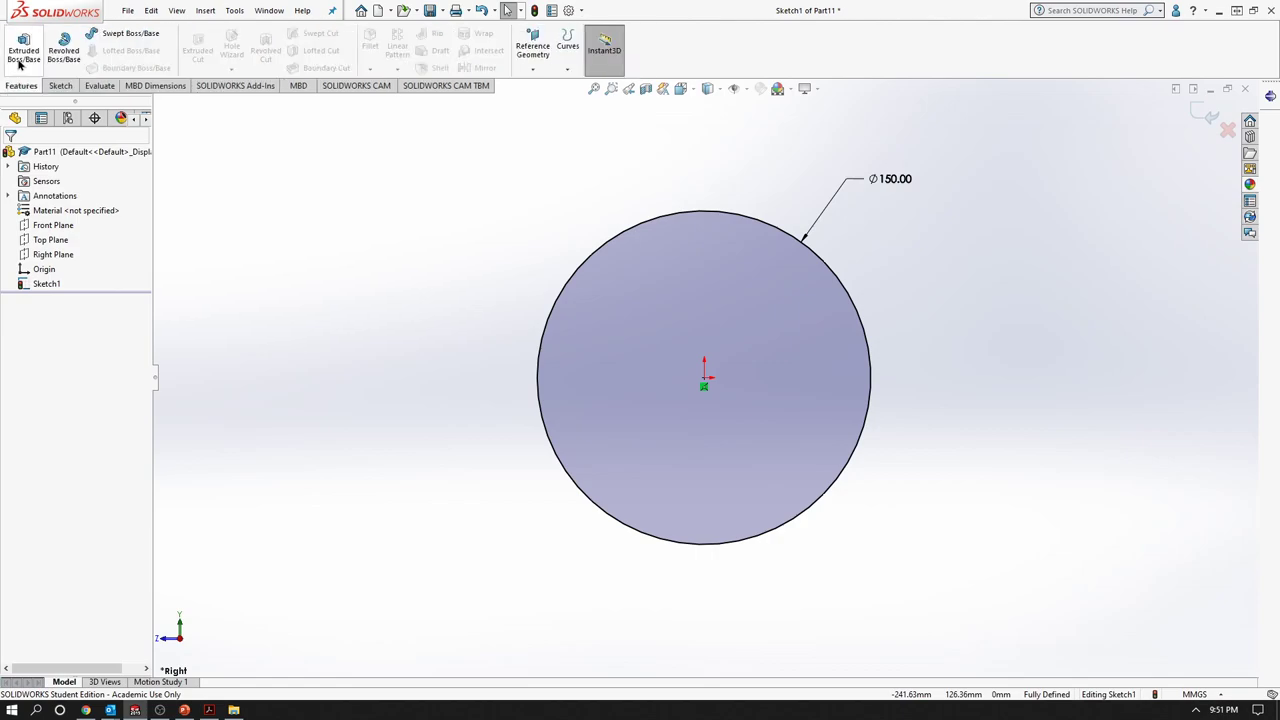
left_click(22, 50)
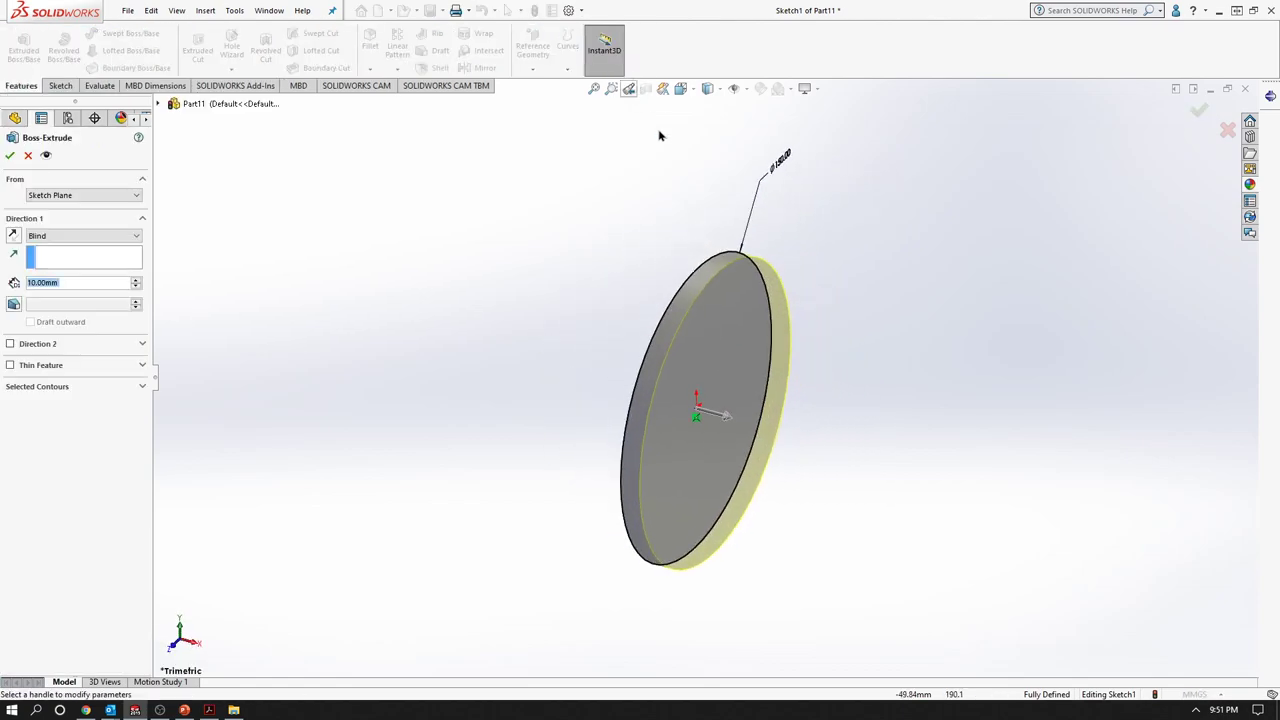
scroll(825, 354, "up", 5)
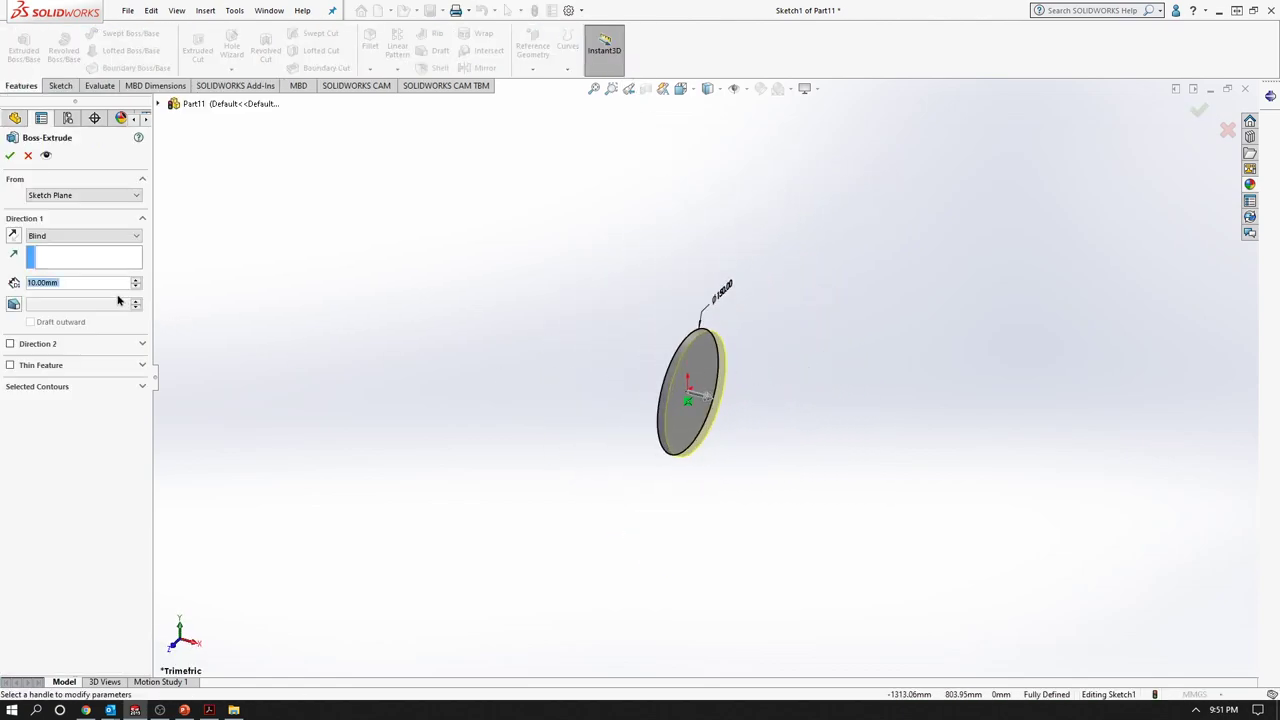
type("100")
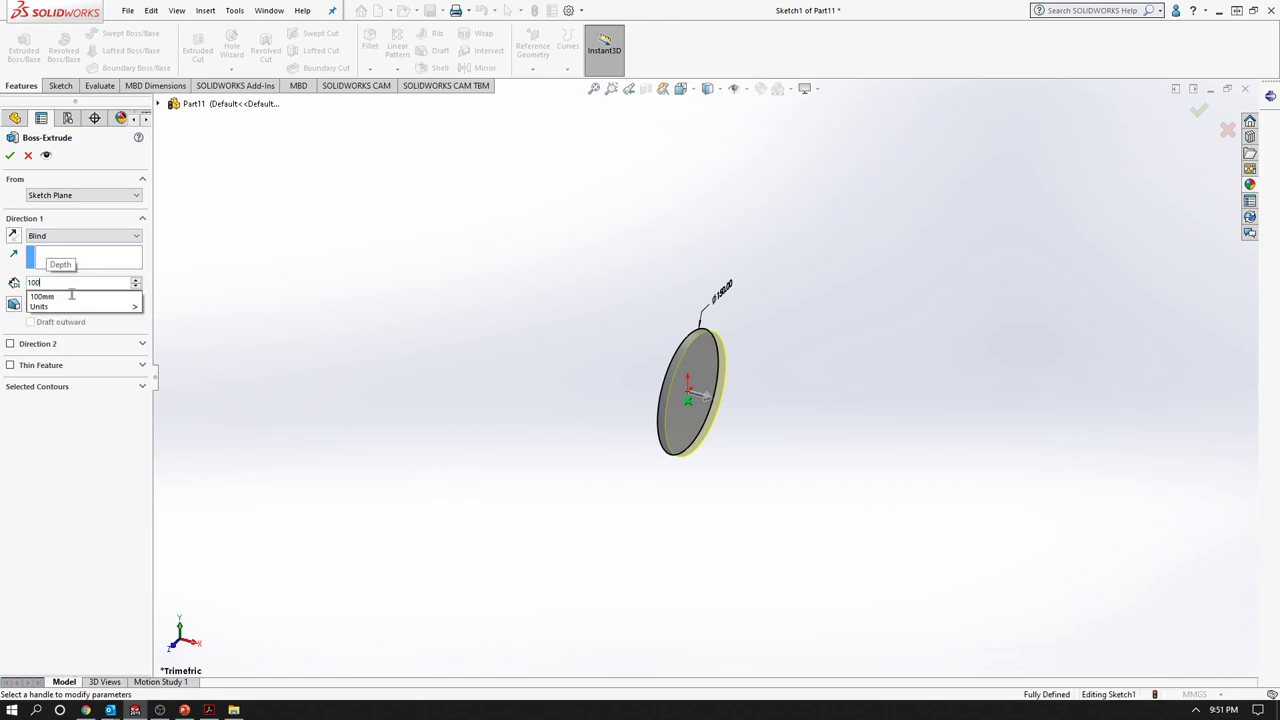
key("Return")
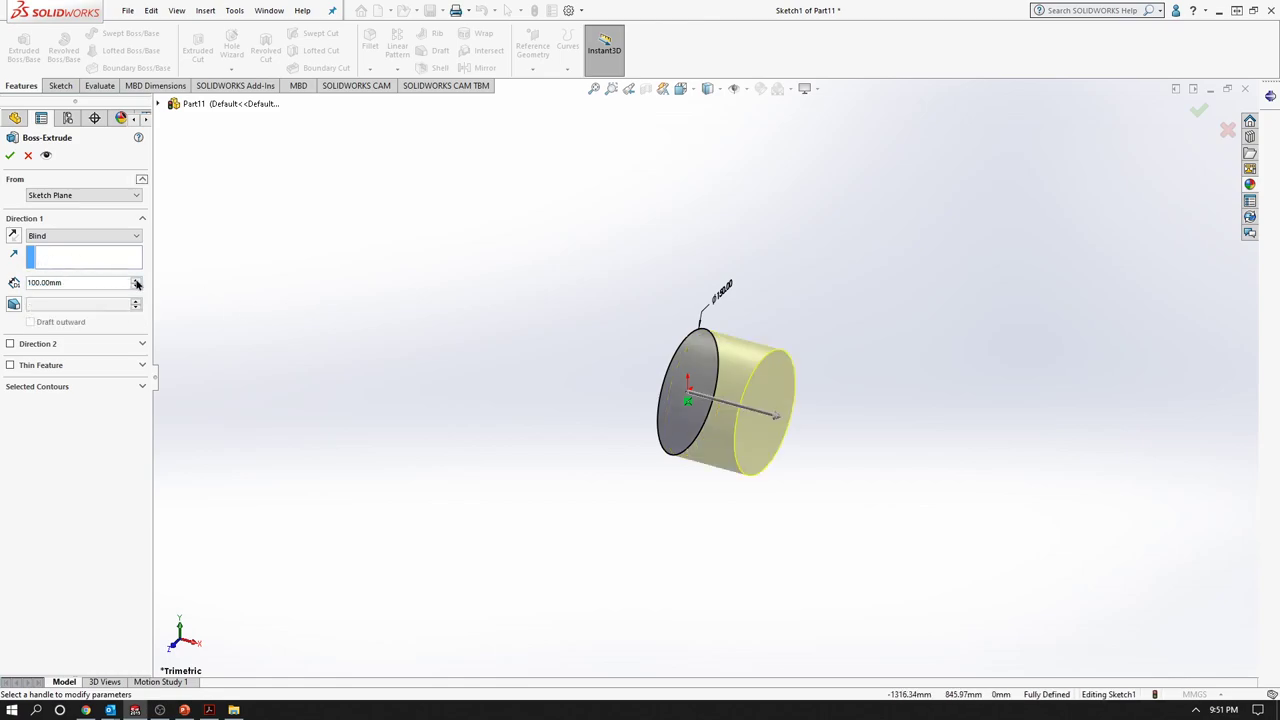
- Adjust the extrusion depth to 300 mm and accept Boss-Extrude1
left_click(137, 283)
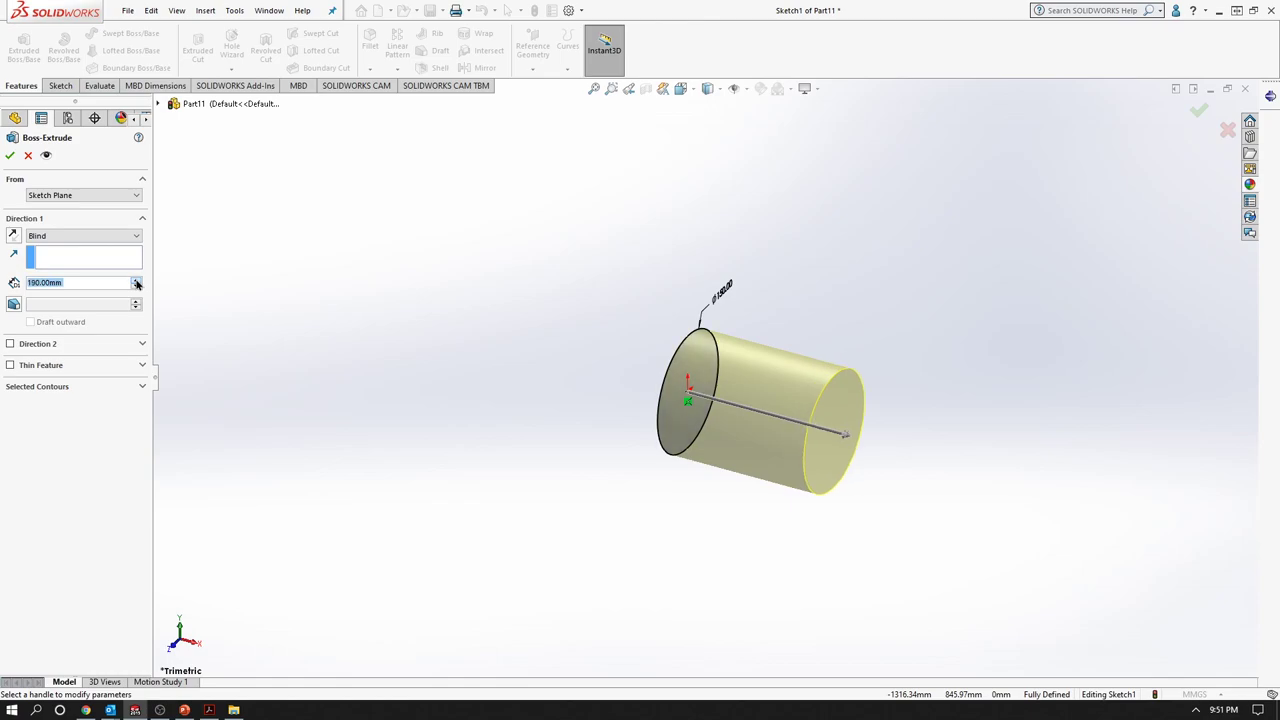
scroll(651, 400, "down", 2)
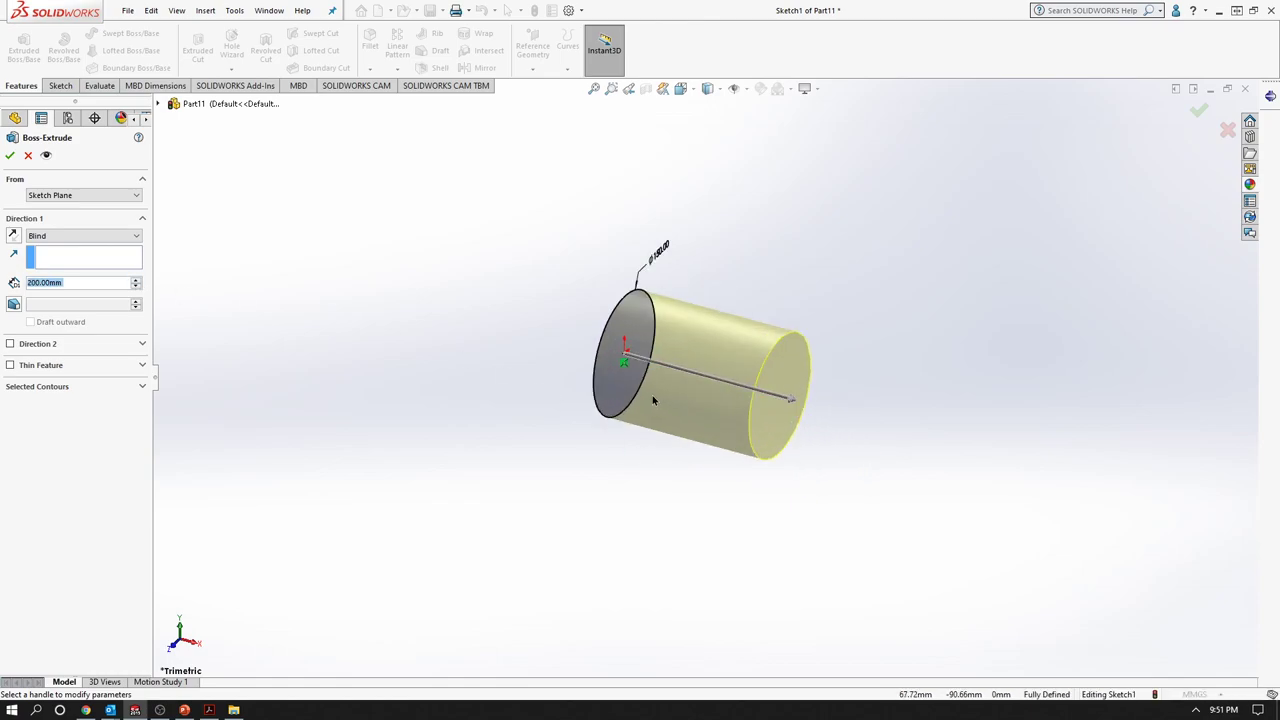
scroll(683, 391, "down", 3)
scroll(678, 387, "up", 2)
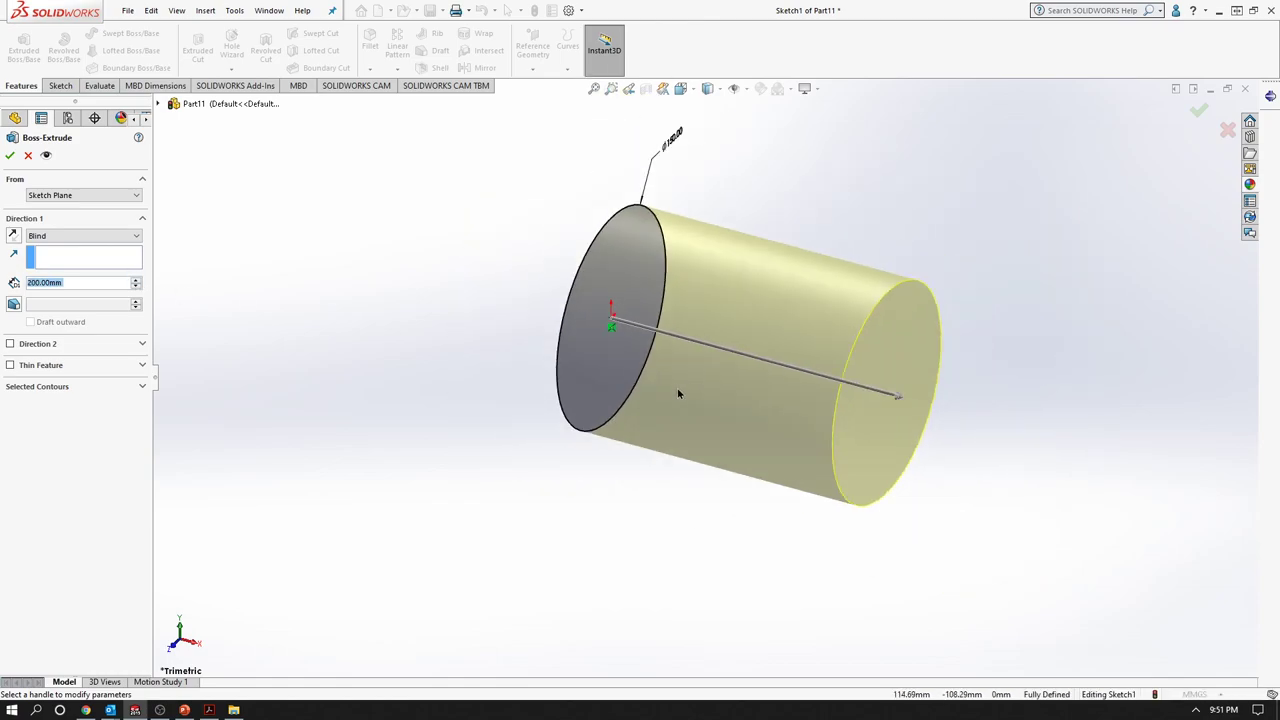
left_click(132, 283)
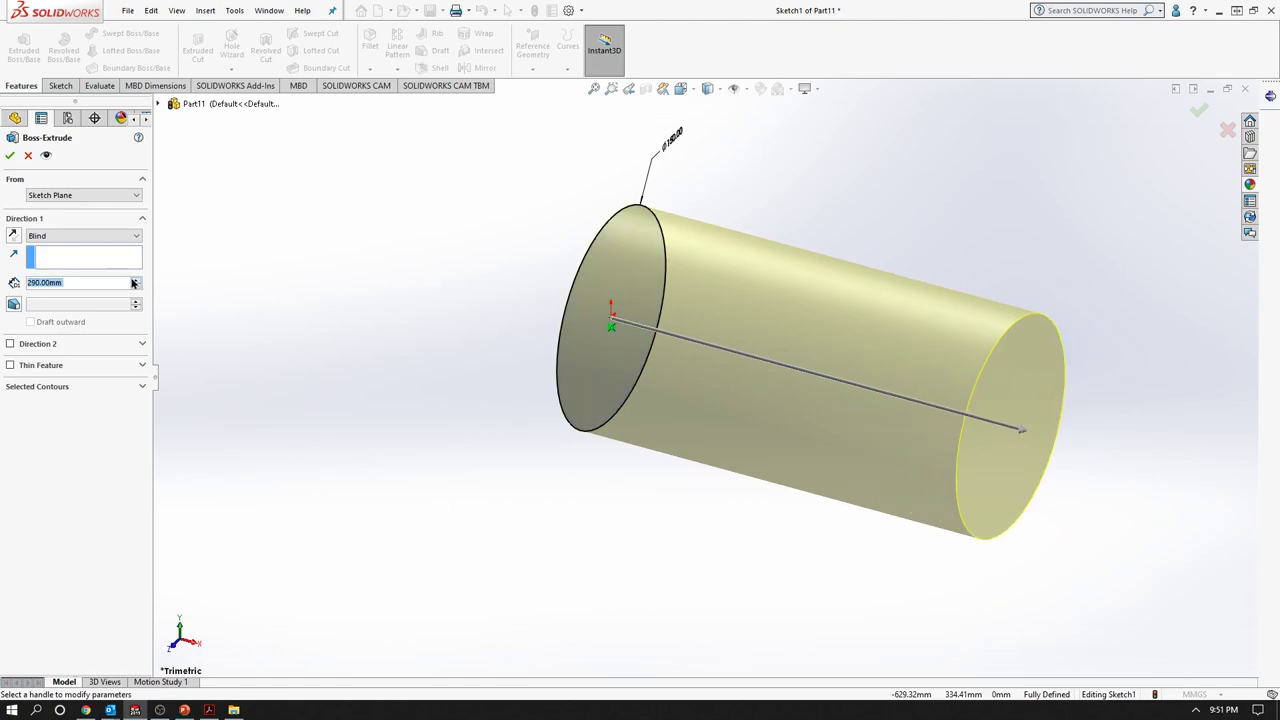
left_click(132, 283)
left_click(136, 286)
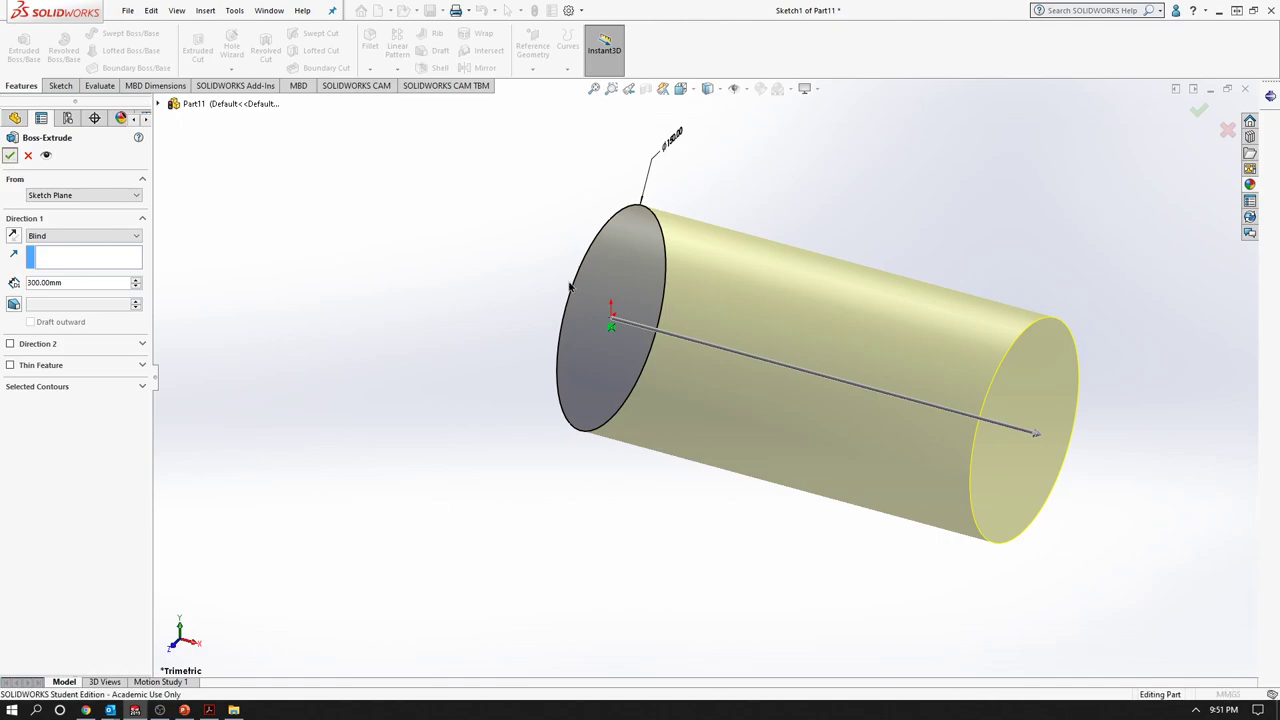
left_click(10, 155)
scroll(842, 353, "down", 3)
- Zoom the view in and out on the cylinder
scroll(842, 353, "down", 1)
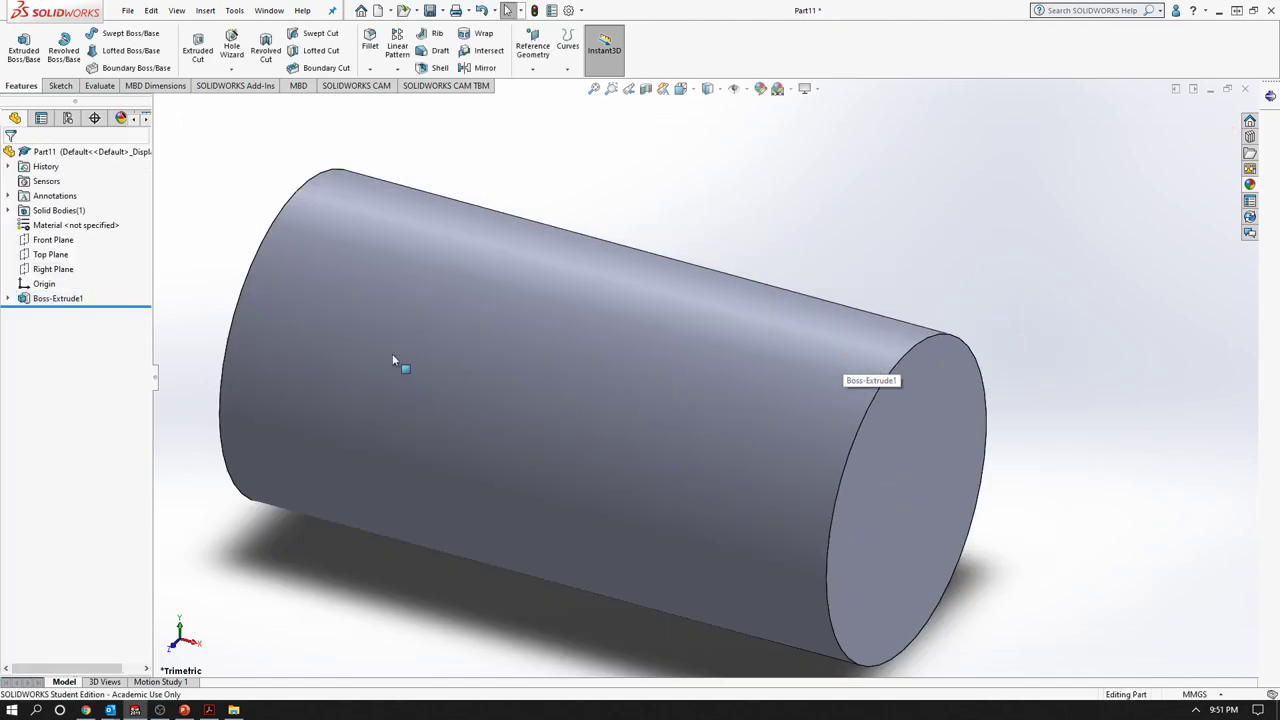
scroll(527, 372, "up", 1)
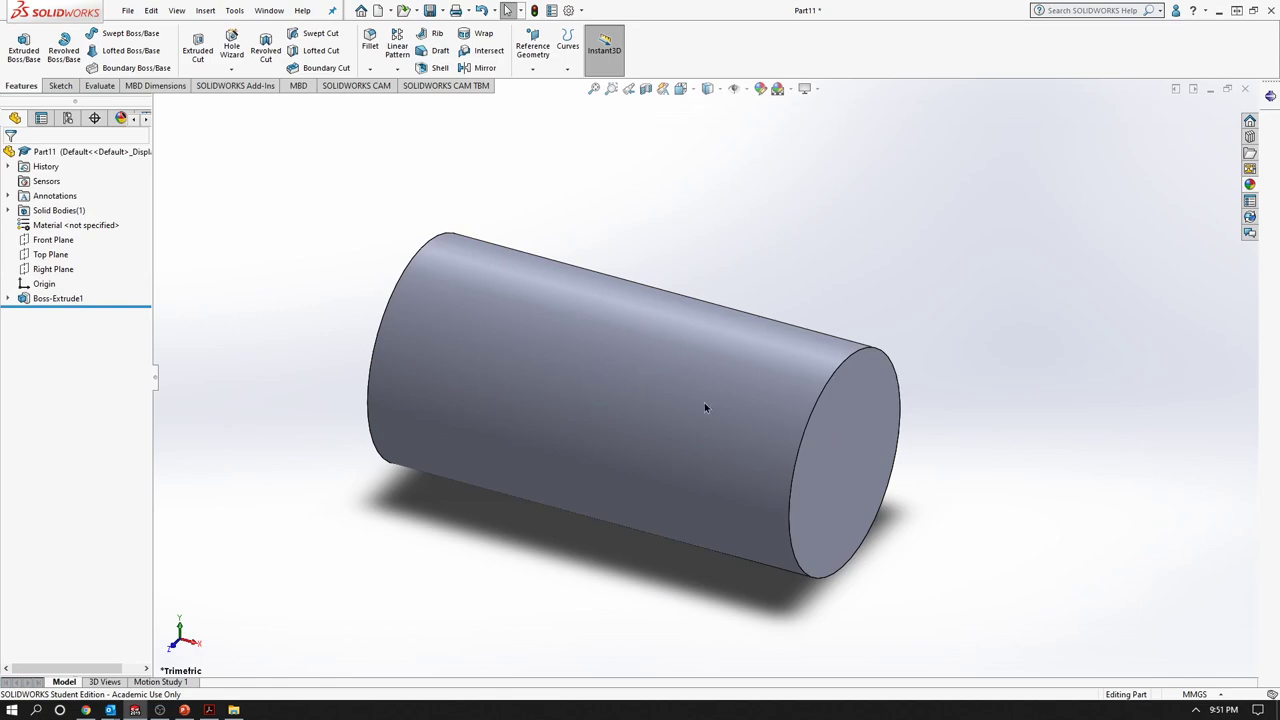
scroll(722, 436, "up", 2)
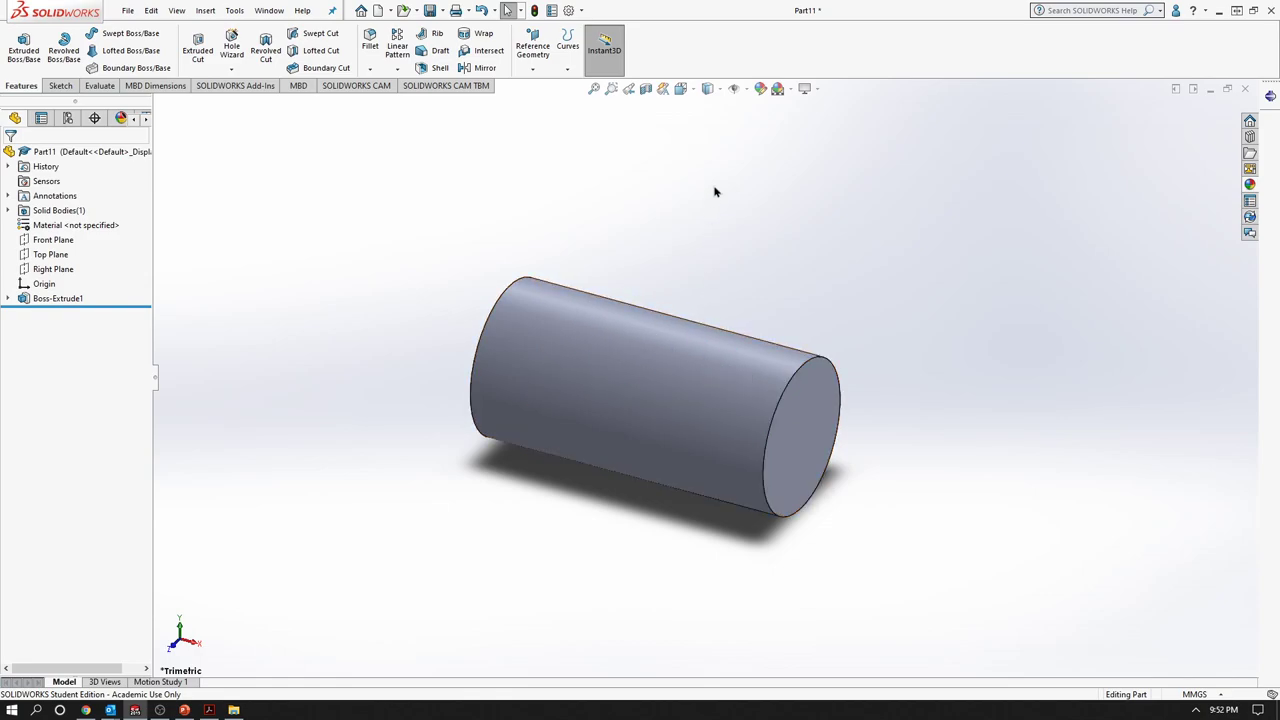
- Start a new reference plane using the Front Plane as first reference
left_click(722, 91)
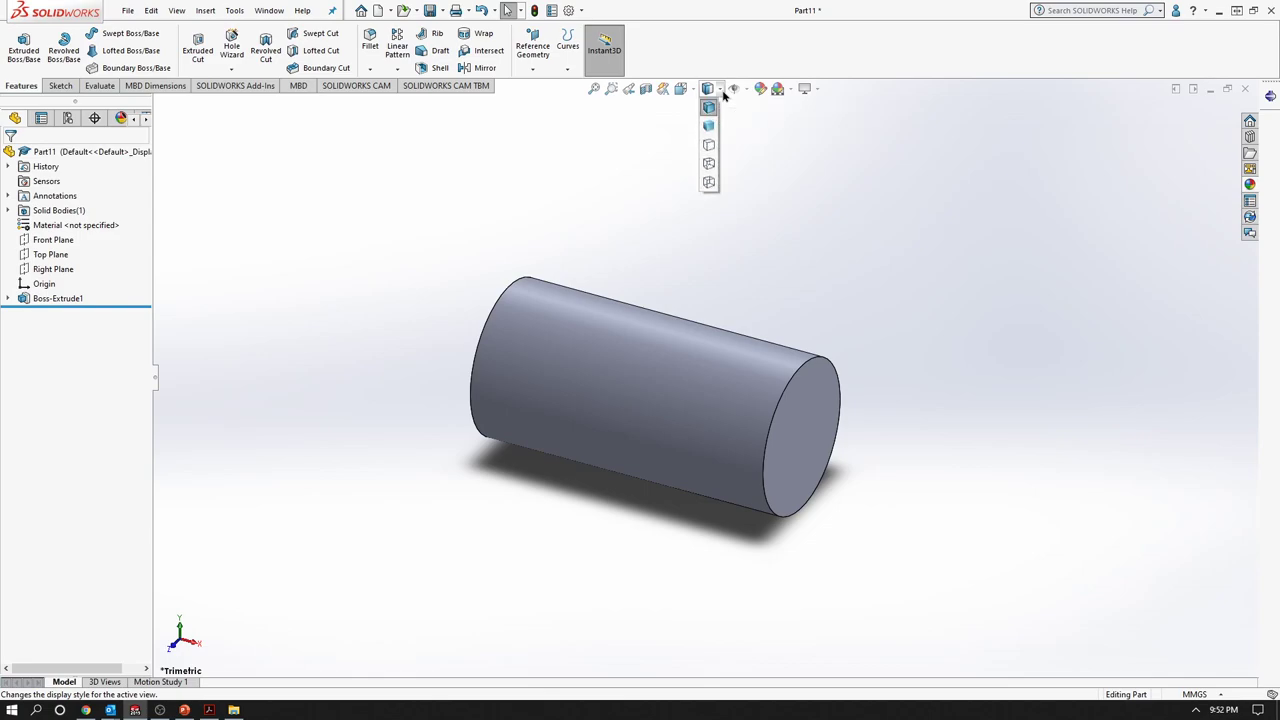
left_click(537, 73)
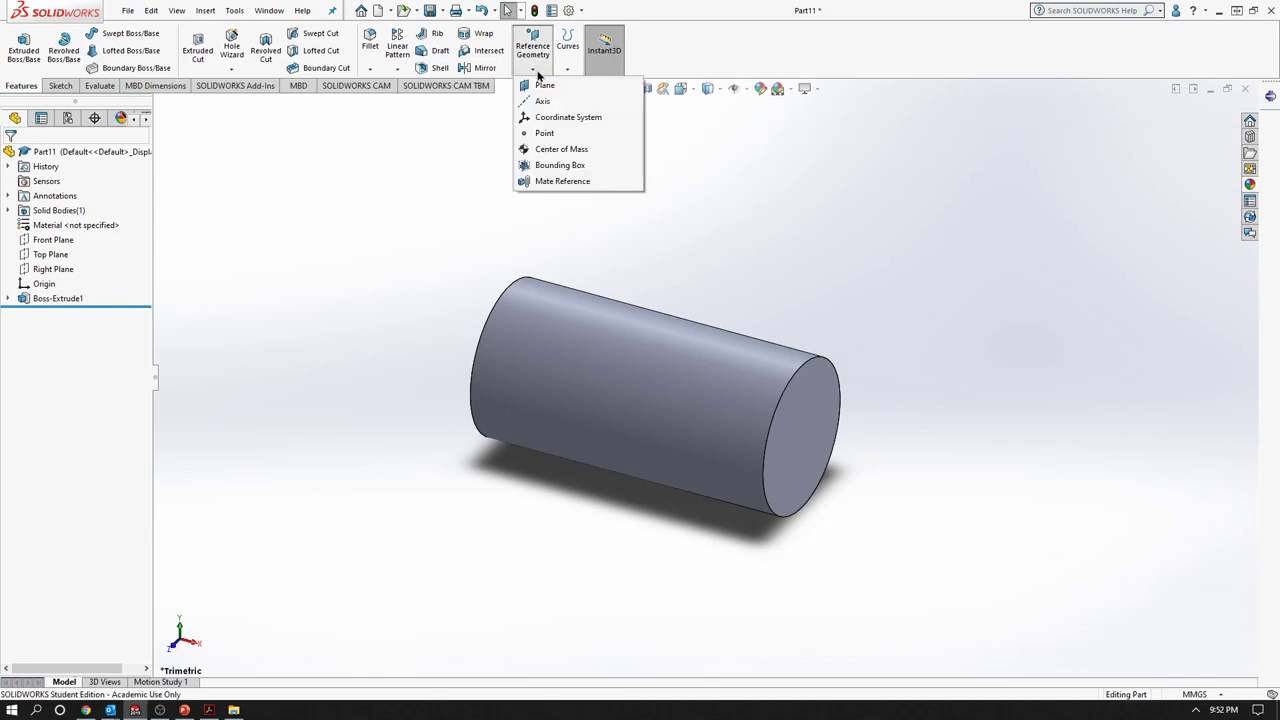
left_click(544, 86)
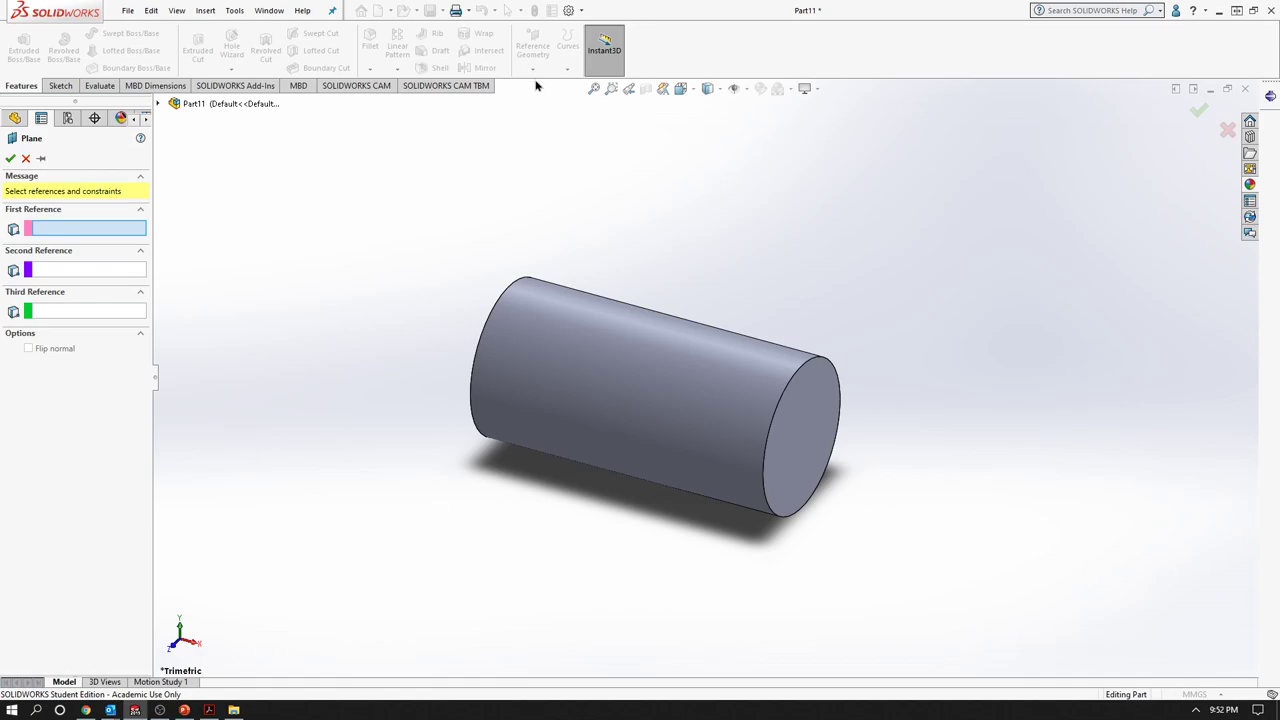
left_click(159, 104)
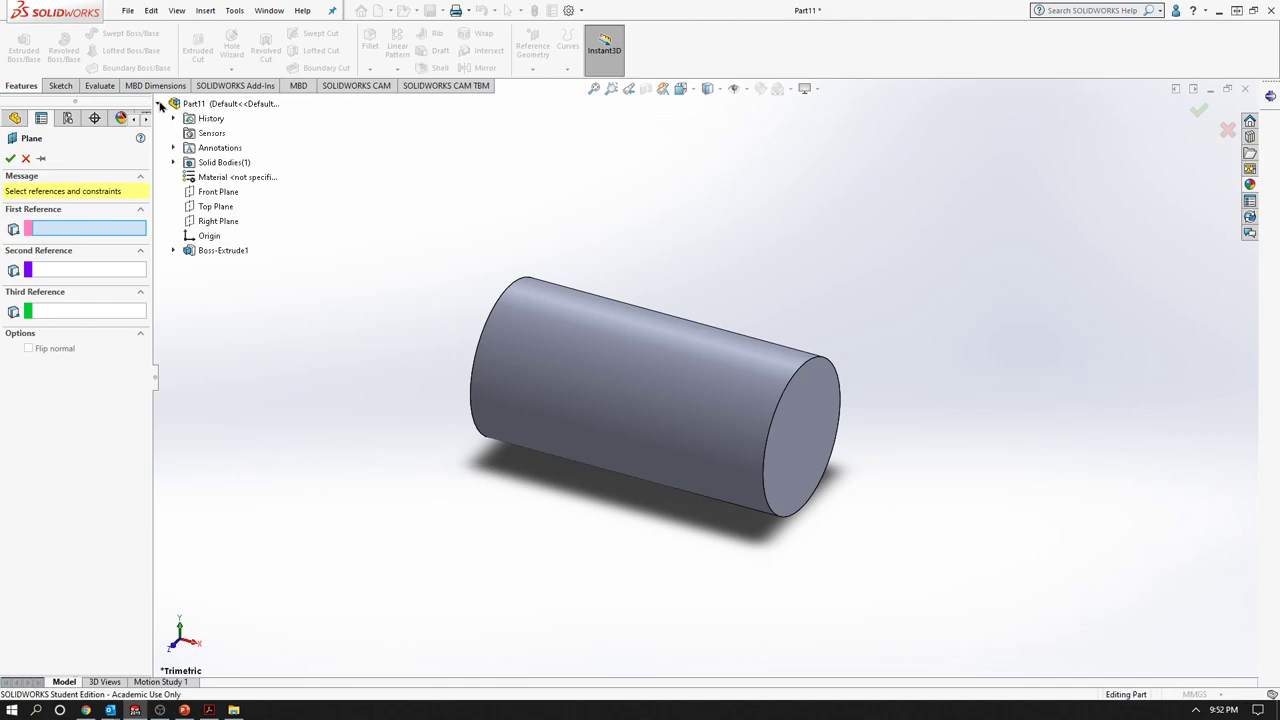
left_click(216, 191)
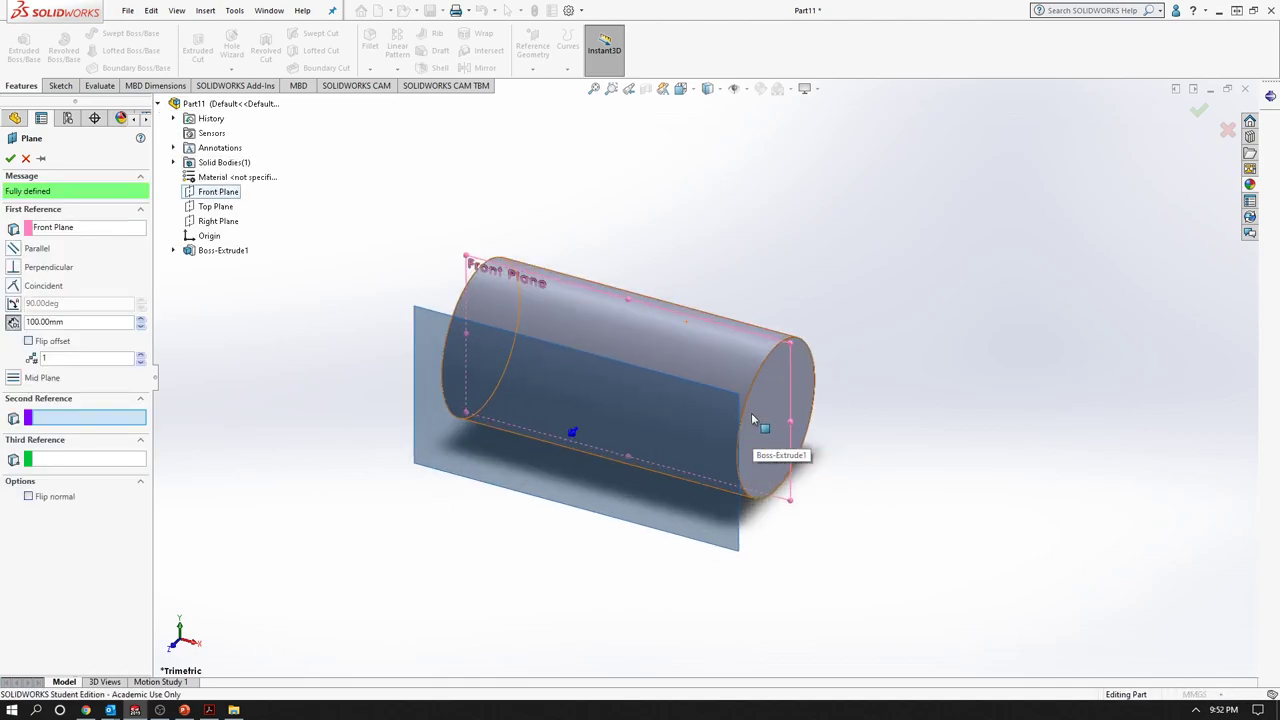
- Set the plane offset to 150 mm and accept Plane1
scroll(770, 488, "up", 3)
mouse_move(800, 509)
middle_mouse_down()
mouse_move(720, 496)
mouse_move(697, 522)
middle_mouse_up()
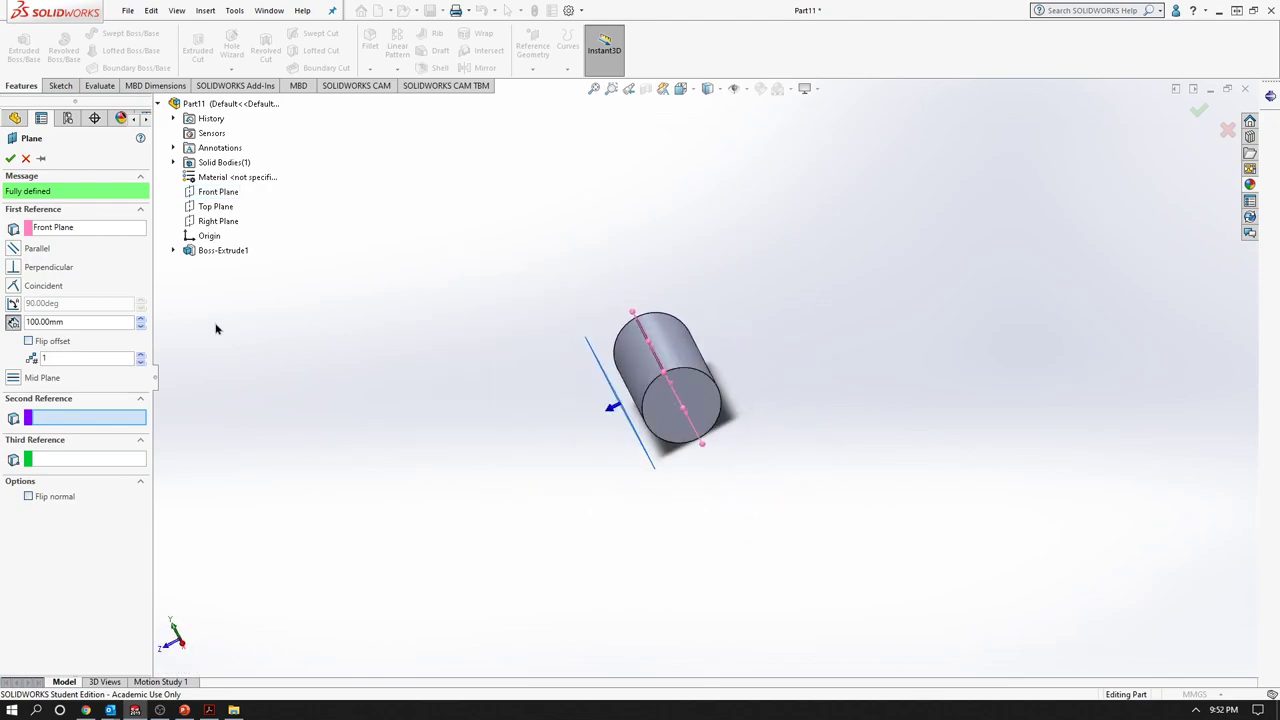
left_click(139, 319)
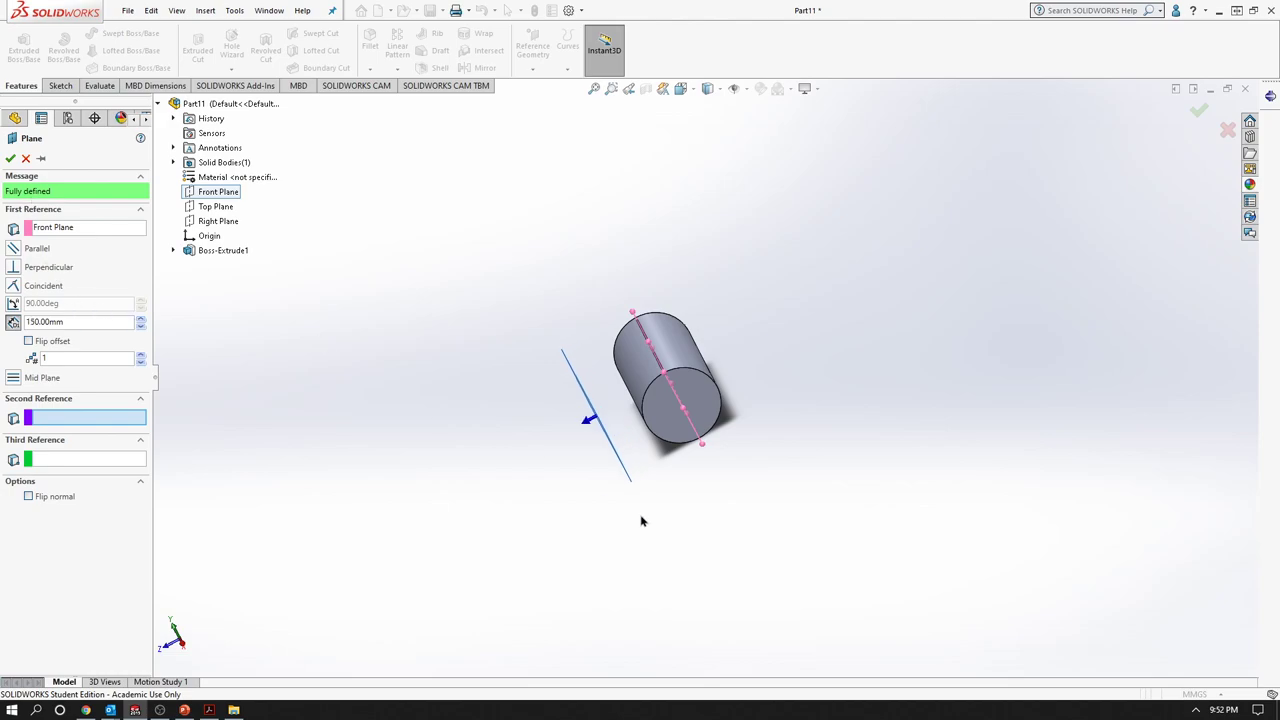
scroll(638, 372, "down", 2)
scroll(638, 372, "down", 3)
scroll(638, 372, "up", 1)
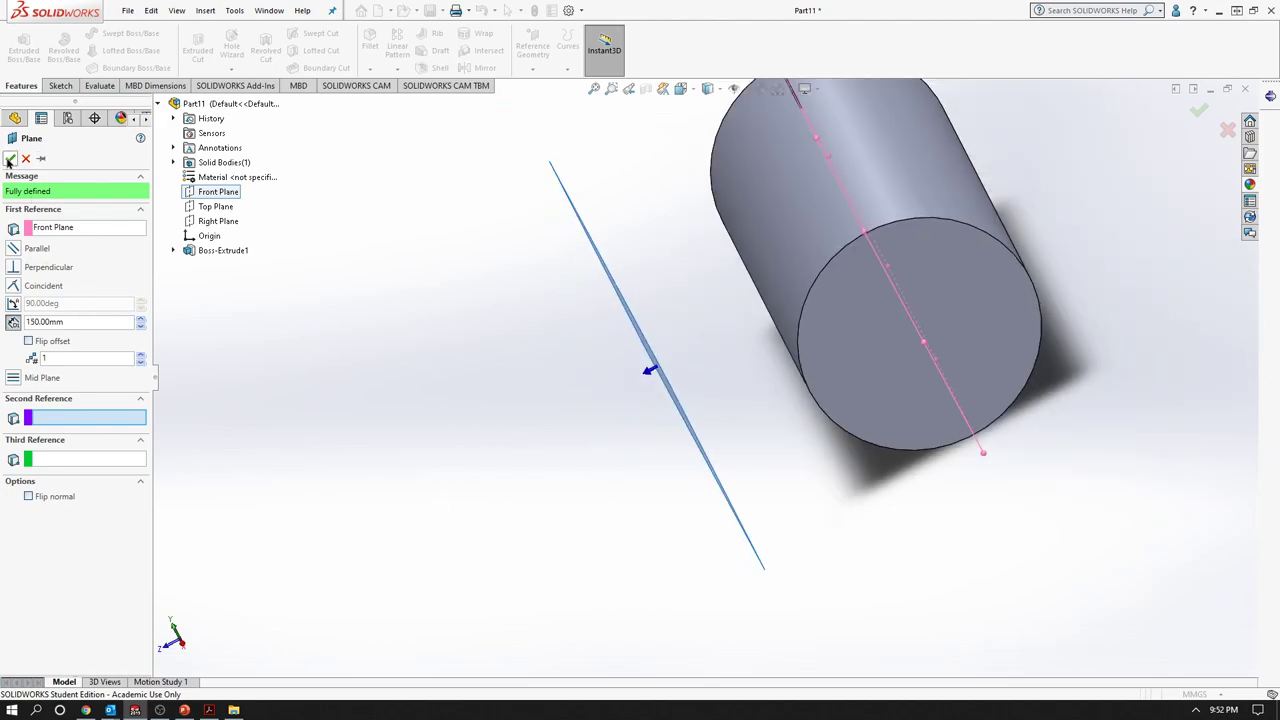
left_click(9, 162)
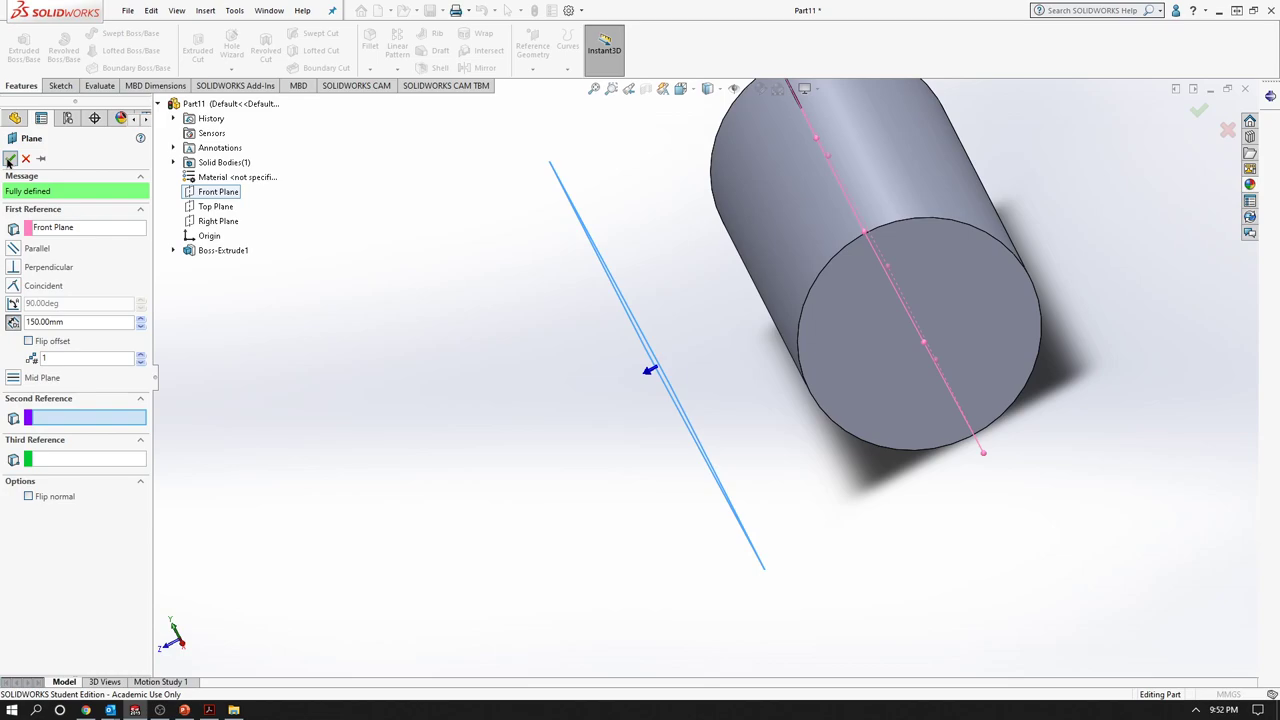
left_click(695, 92)
- Start Sketch2 on Plane1 and orient the view Normal To it
left_click(758, 127)
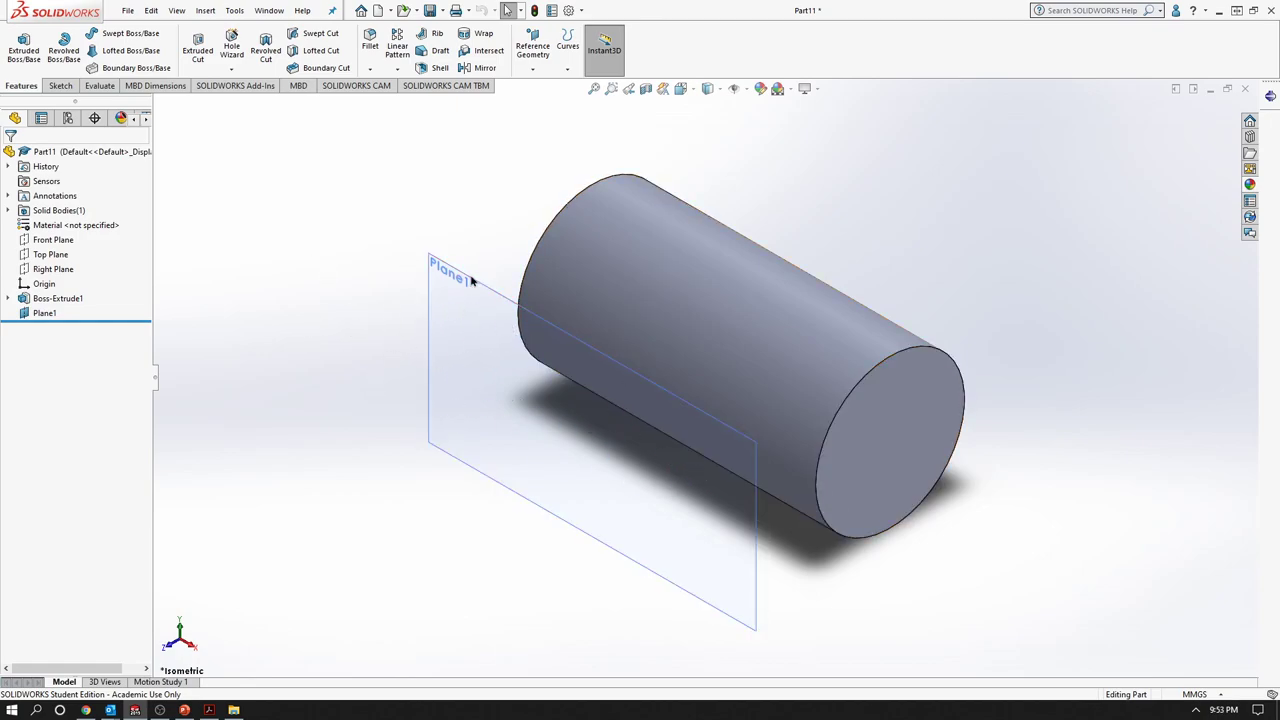
right_click(48, 315)
left_click(60, 291)
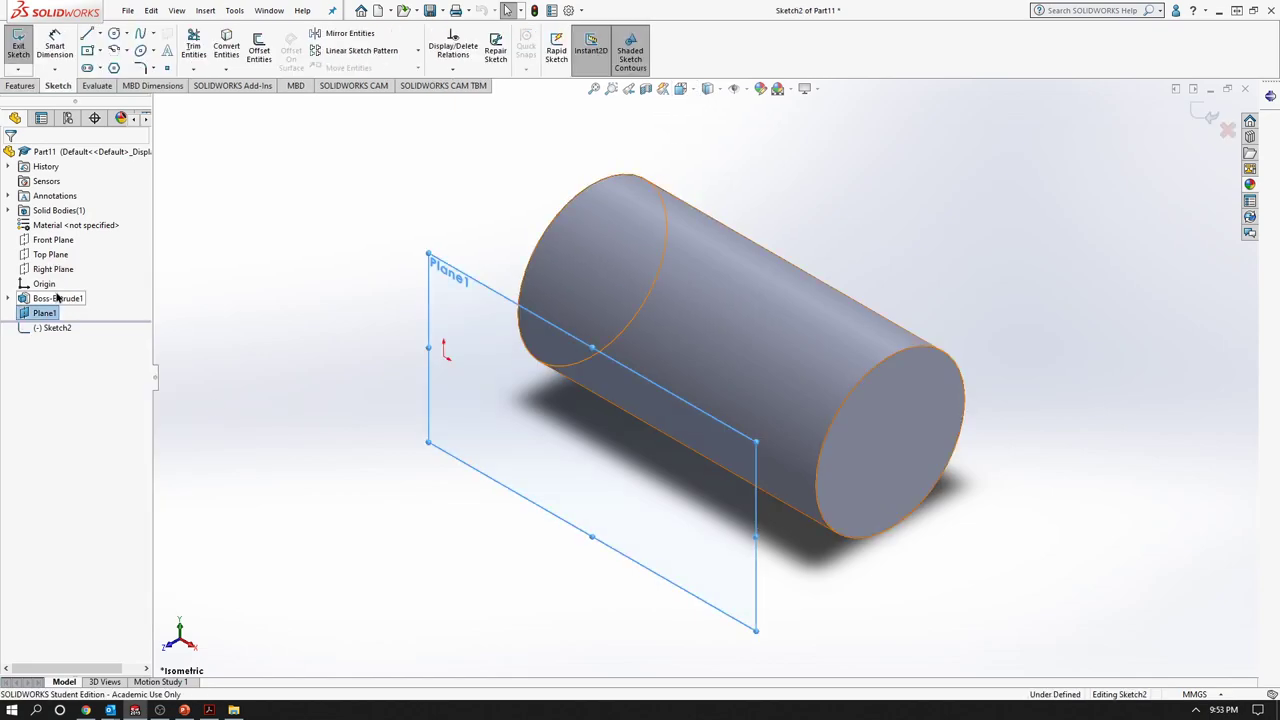
left_click(681, 89)
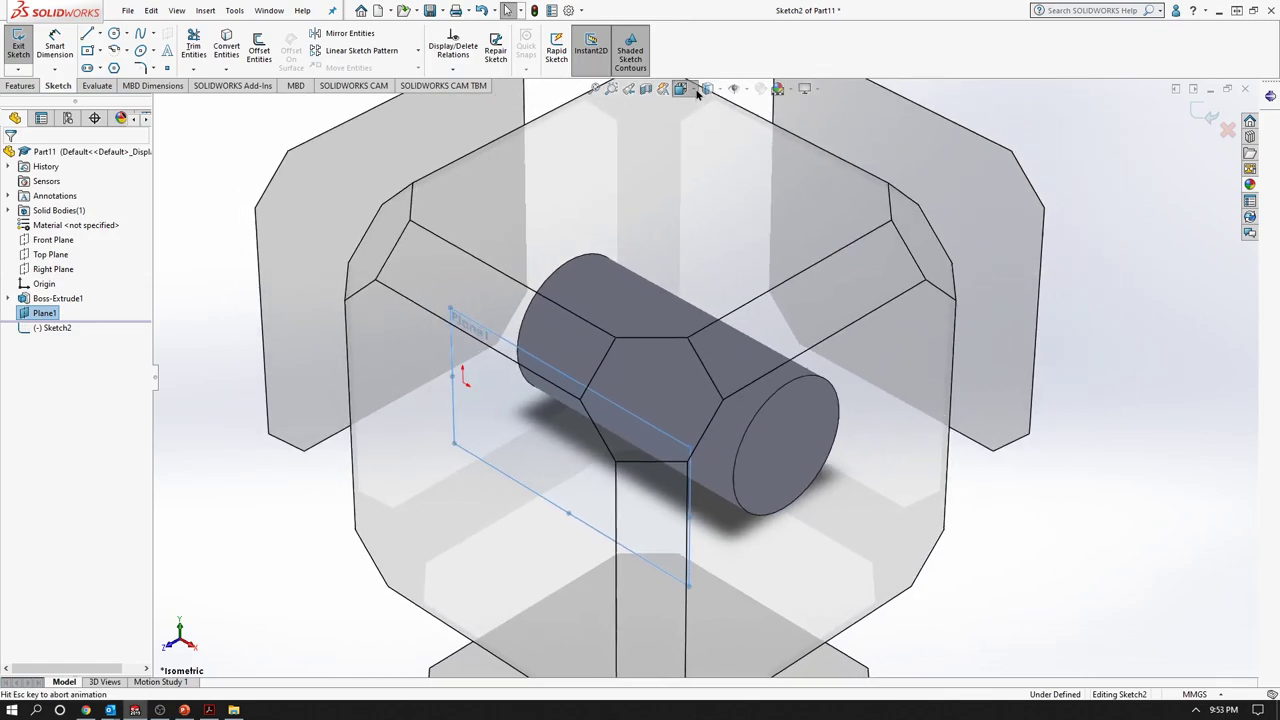
left_click(756, 162)
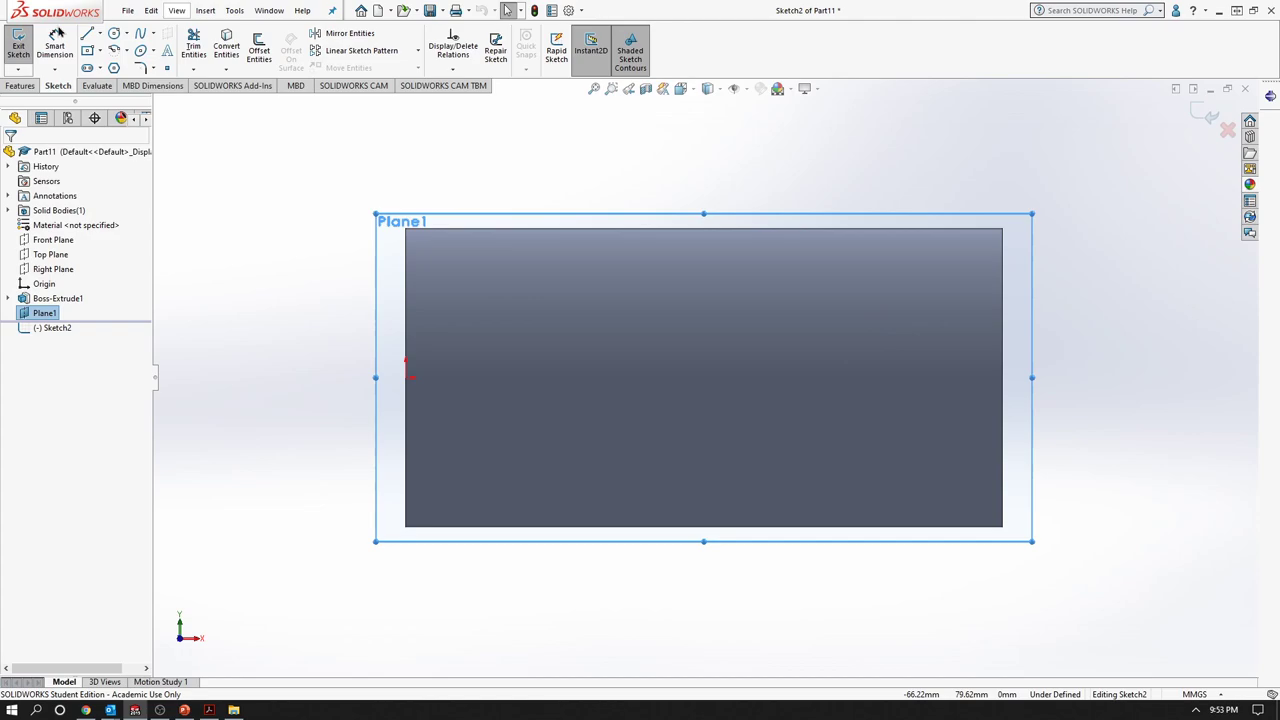
left_click(140, 35)
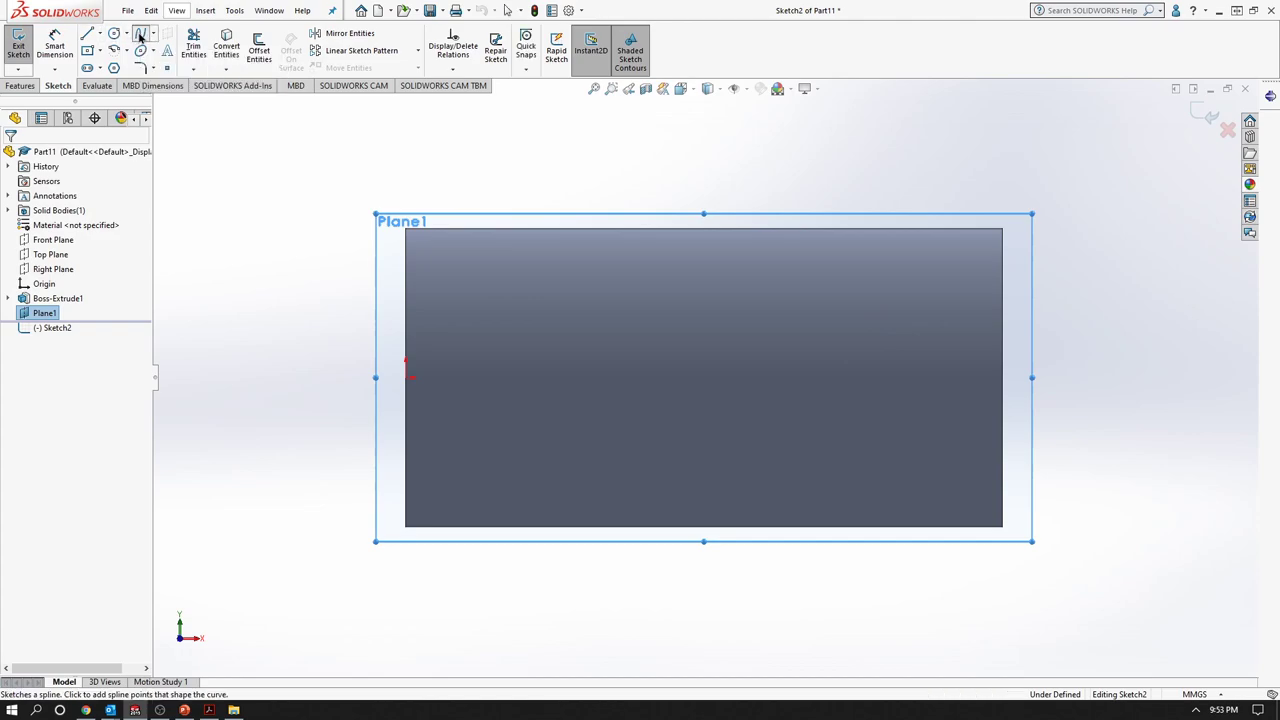
left_click(376, 498)
left_click(445, 453)
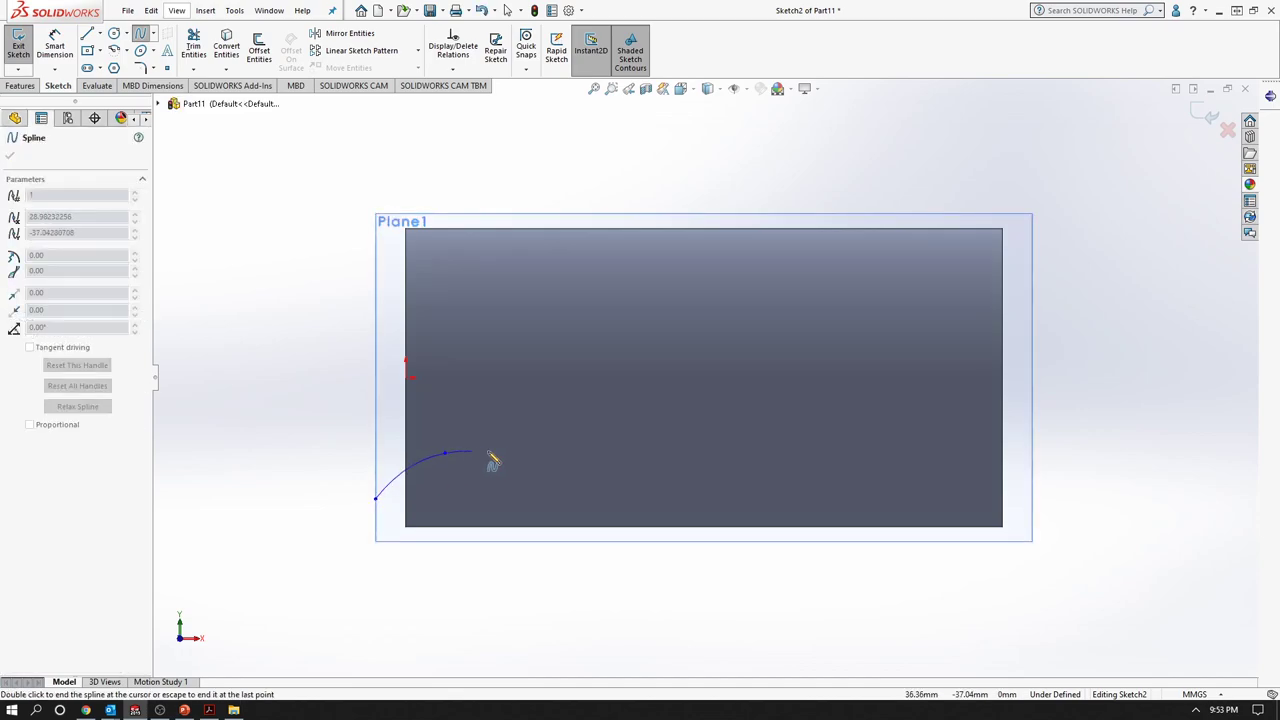
left_click(617, 463)
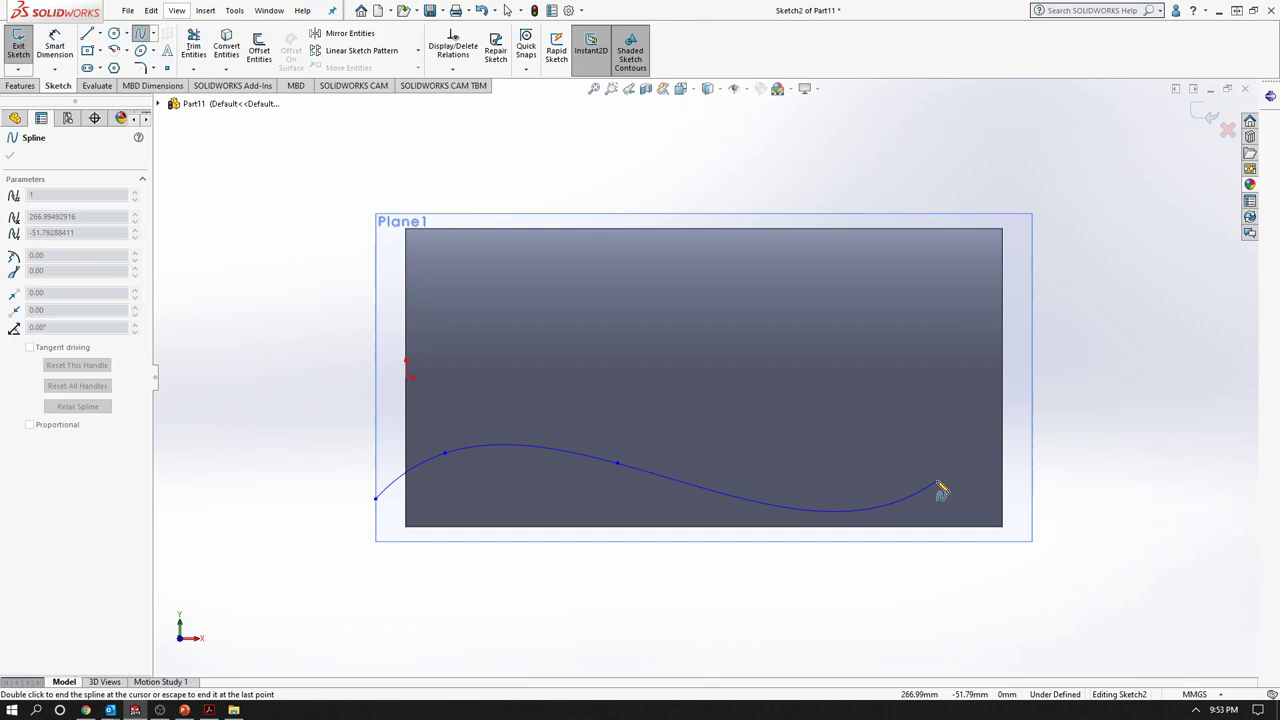
left_click(936, 482)
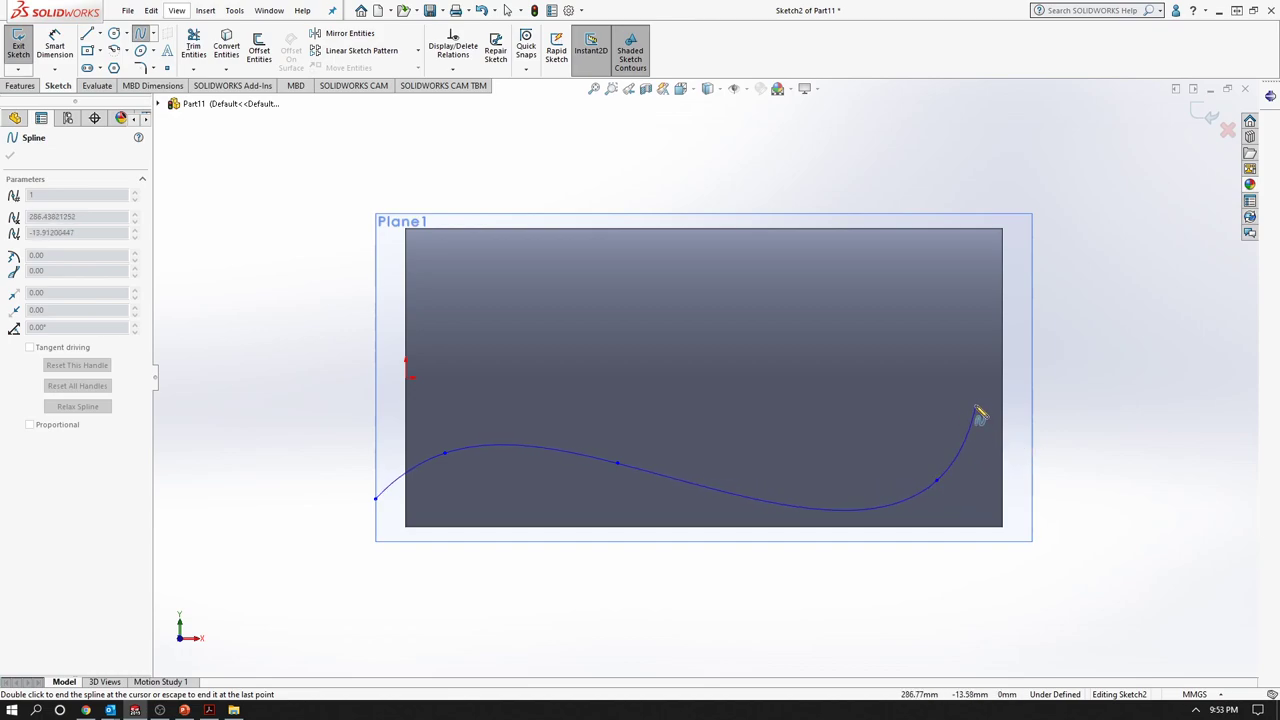
key("Escape")
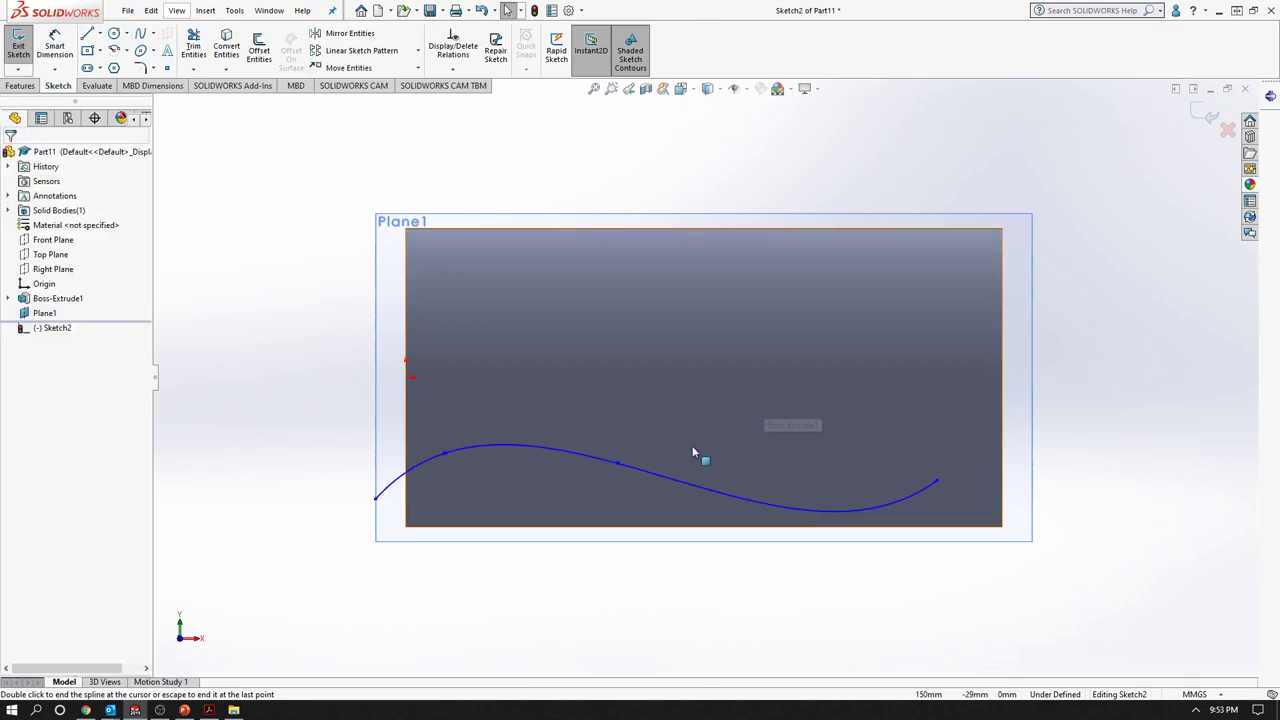
left_click(678, 477)
key("Delete")
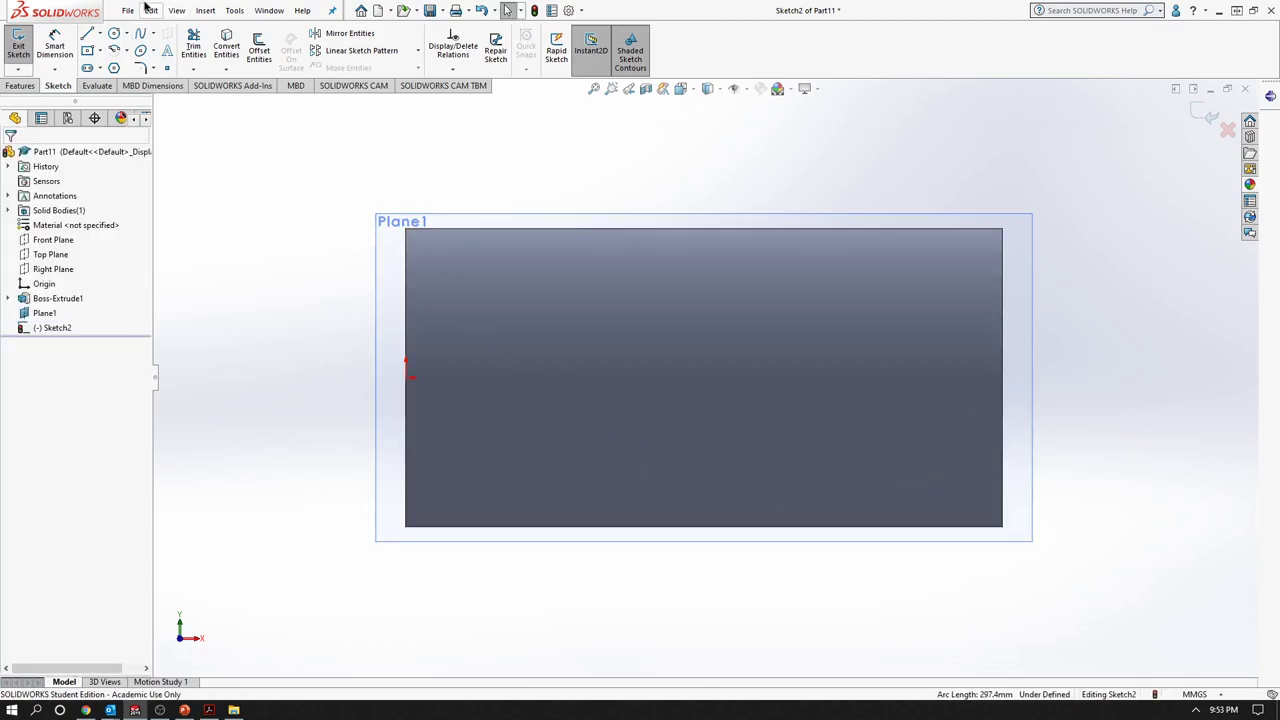
- Draw a spline from the sketch origin to the cylinder outline's right edge
left_click(140, 33)
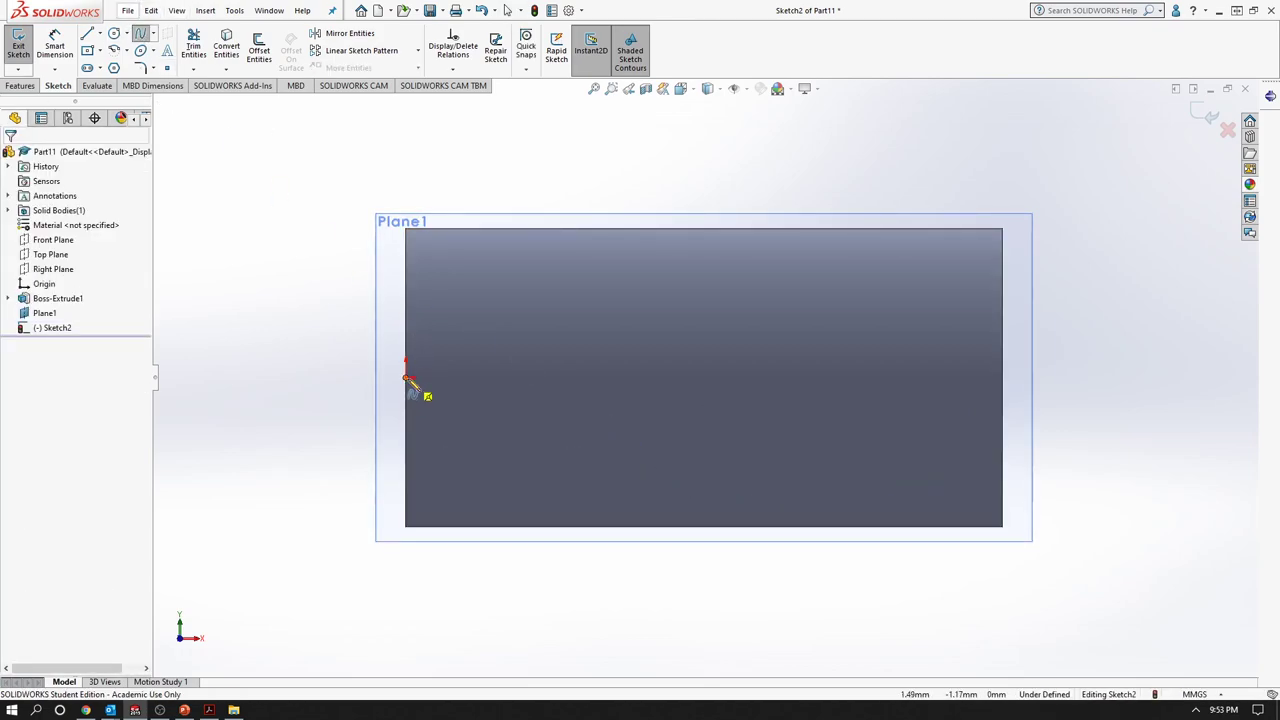
left_click(405, 378)
left_click(489, 337)
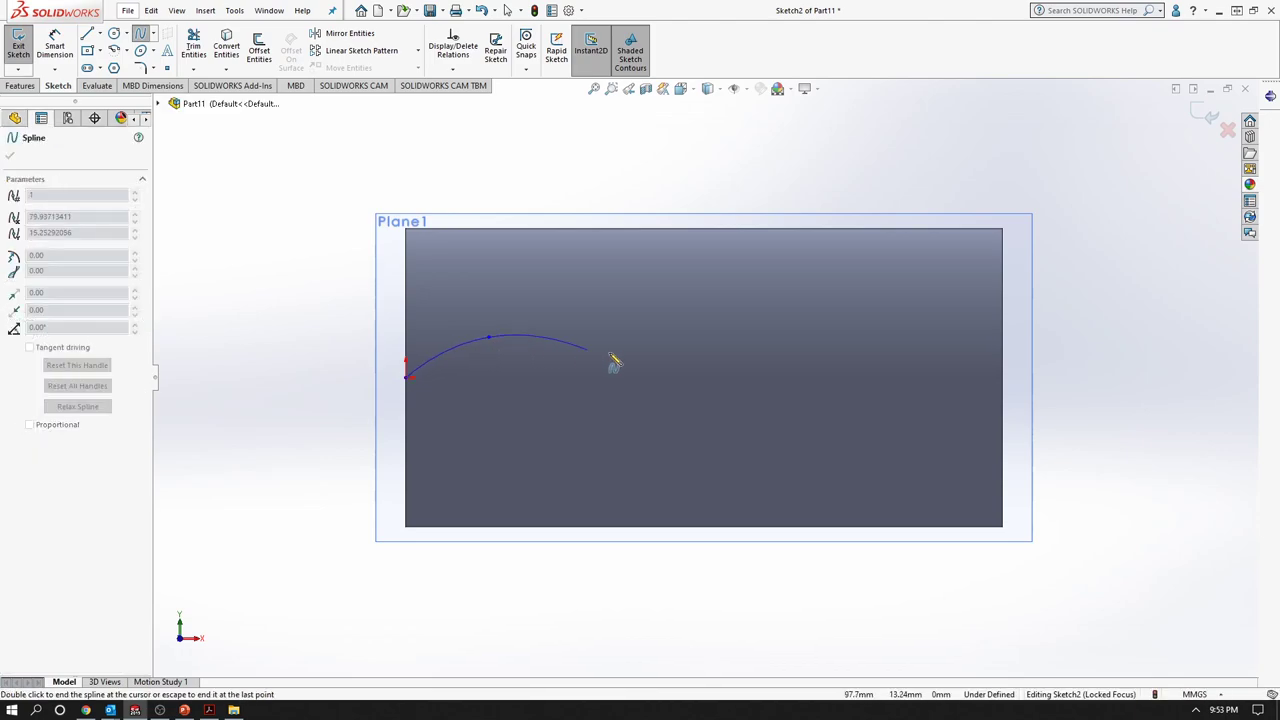
left_click(659, 378)
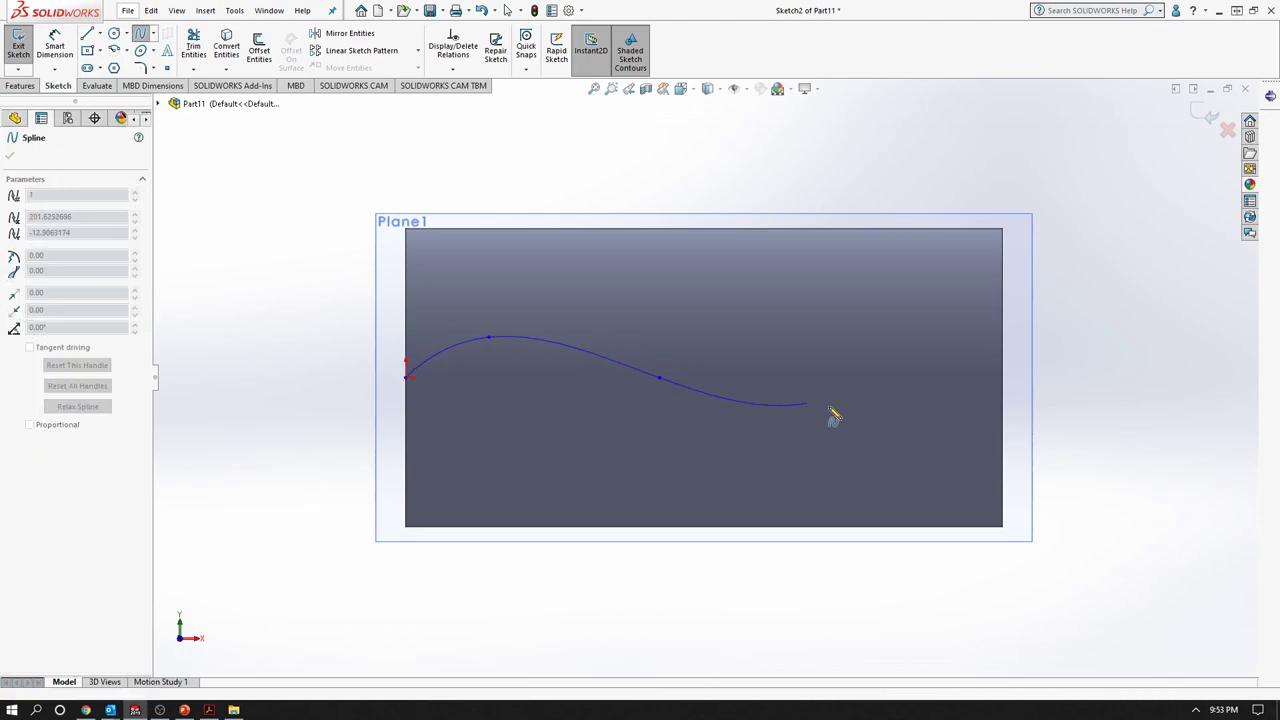
left_click(882, 405)
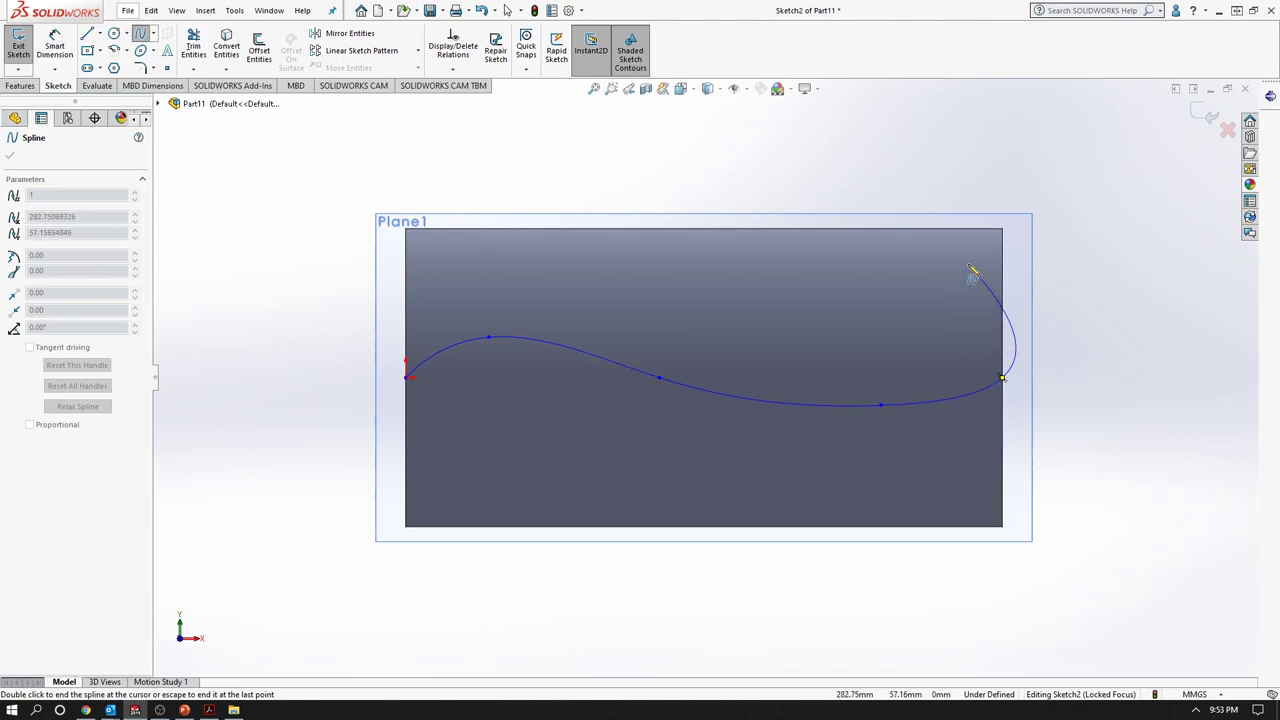
double_click(1001, 377)
- Drag spline points to form a crest and a deeper trough, then accept
left_click(877, 407)
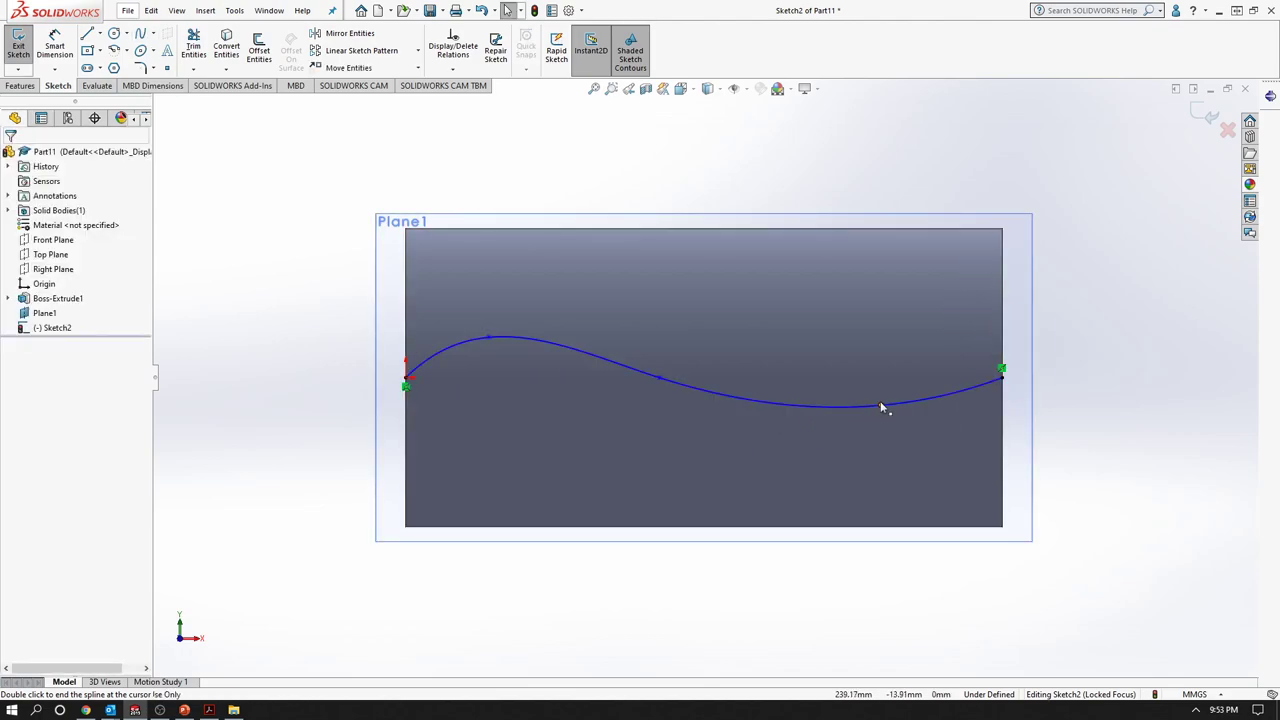
left_click_drag(880, 401, 862, 337)
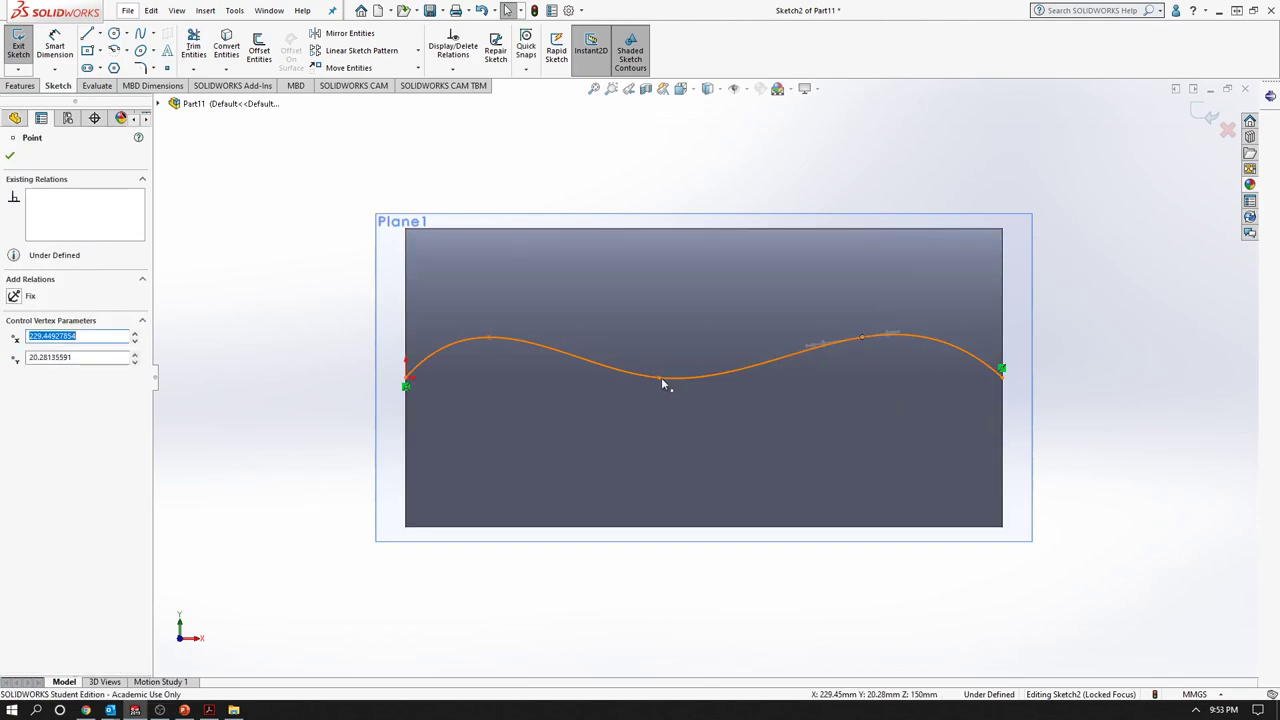
mouse_move(657, 376)
left_mouse_down()
mouse_move(659, 416)
mouse_move(678, 389)
mouse_move(720, 385)
mouse_move(704, 387)
left_mouse_up()
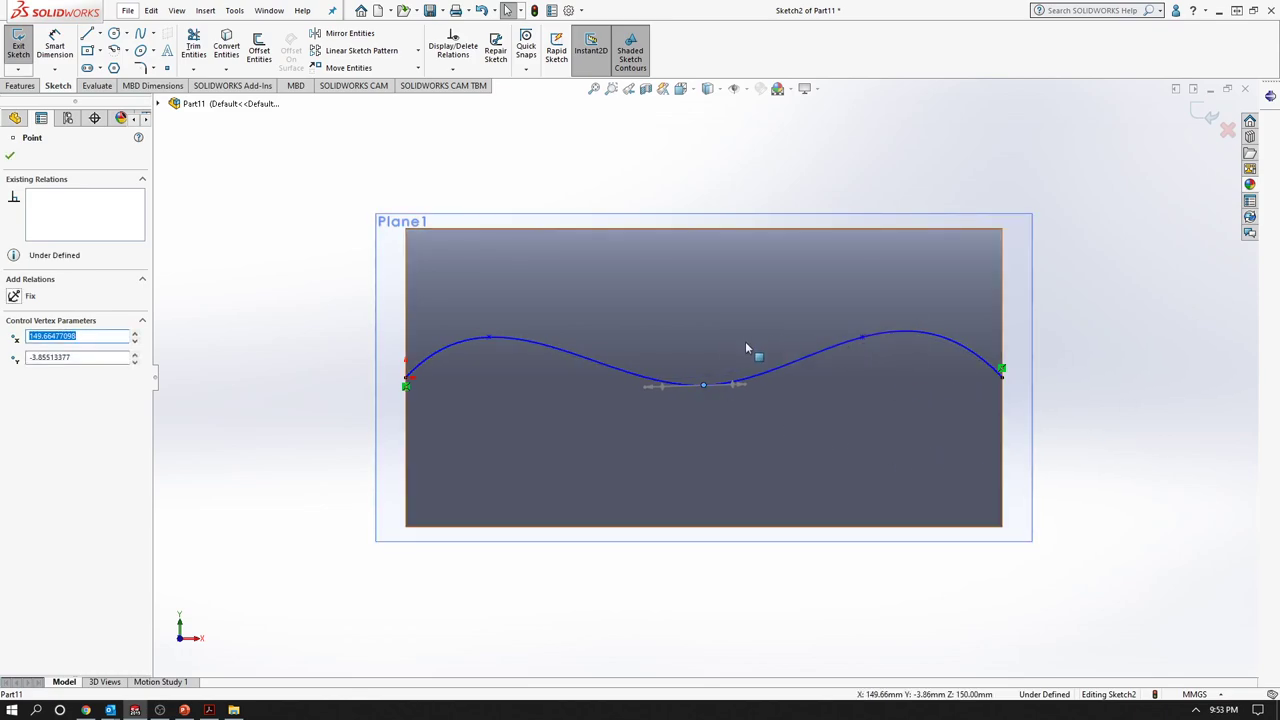
left_click(10, 157)
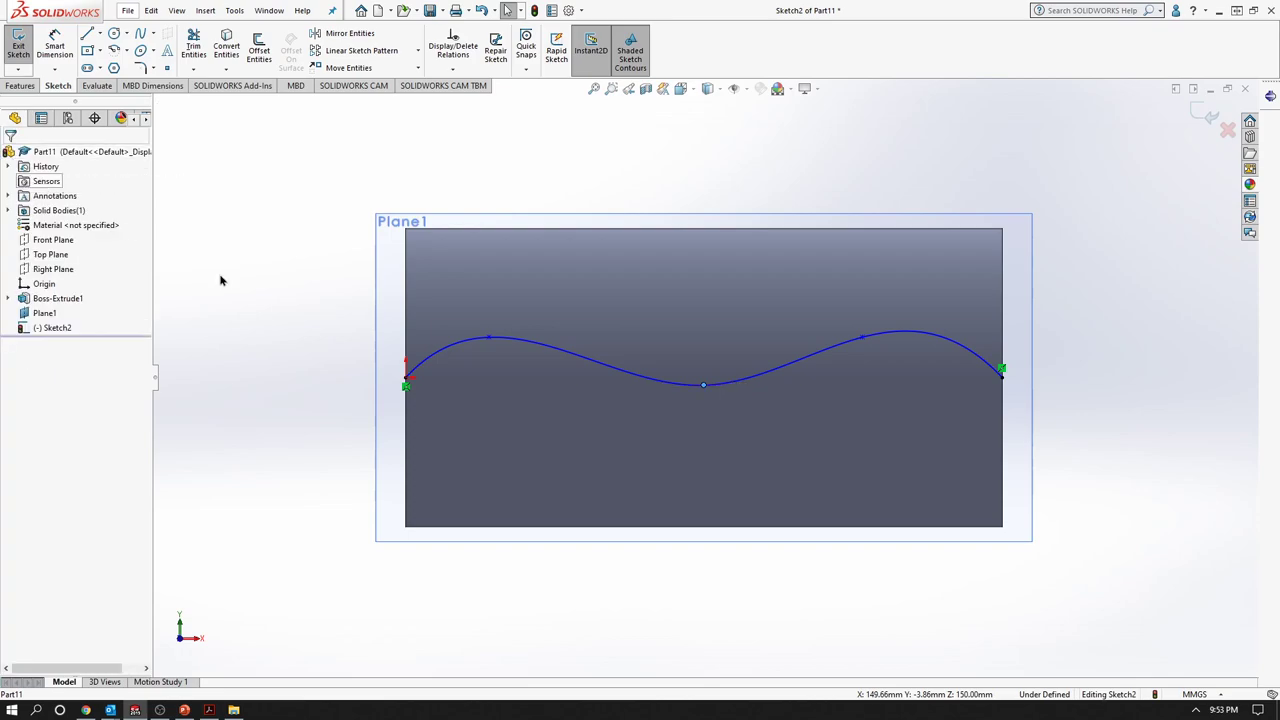
- Set the wavy spline to For construction
left_click(892, 334)
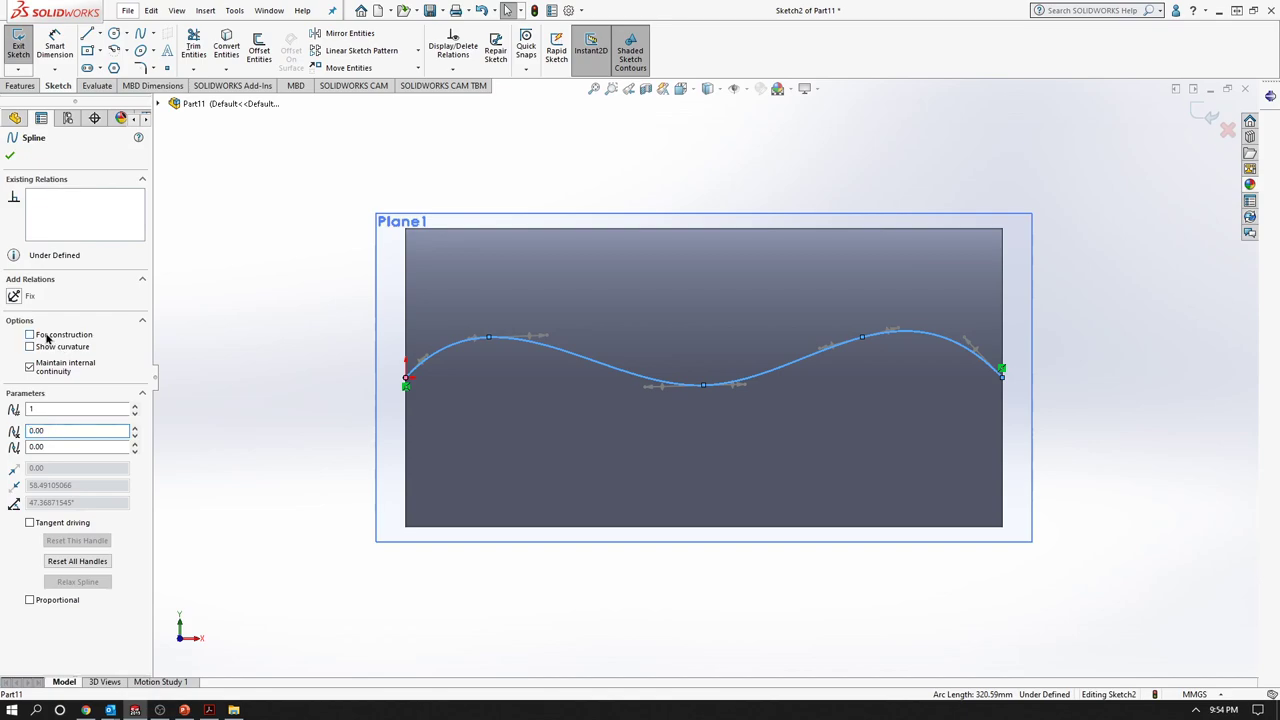
left_click(30, 335)
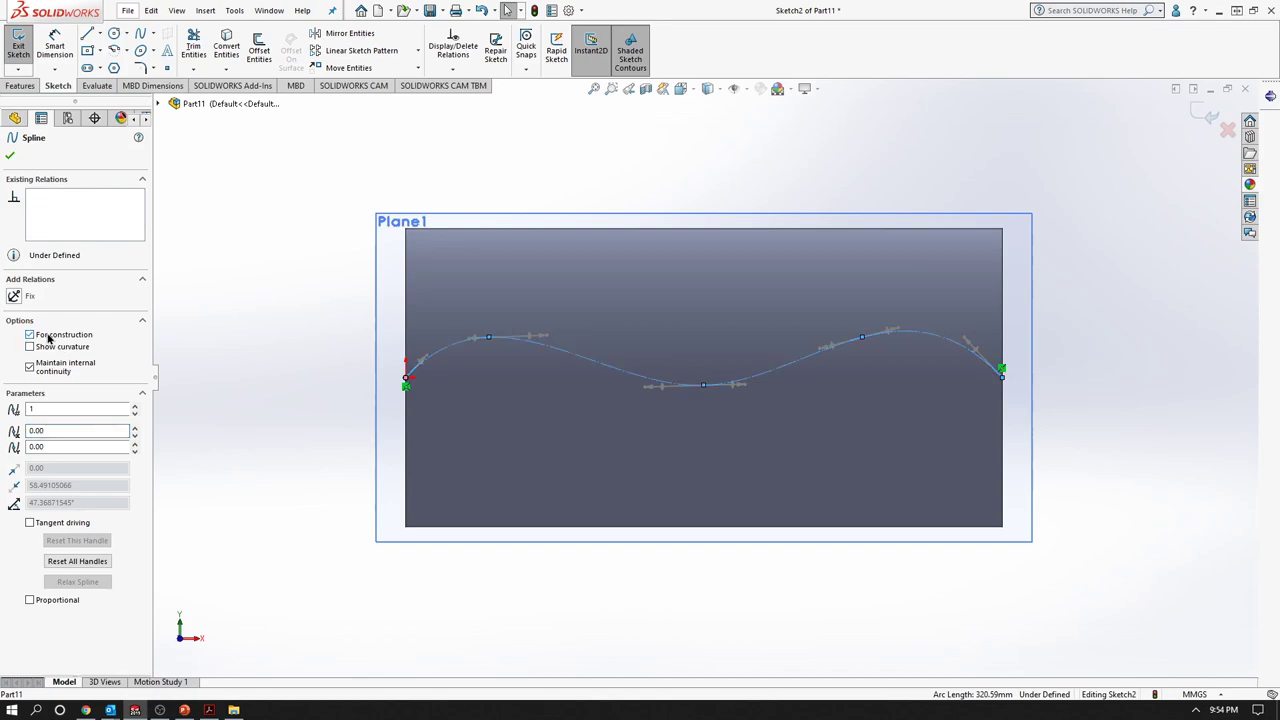
left_click(10, 155)
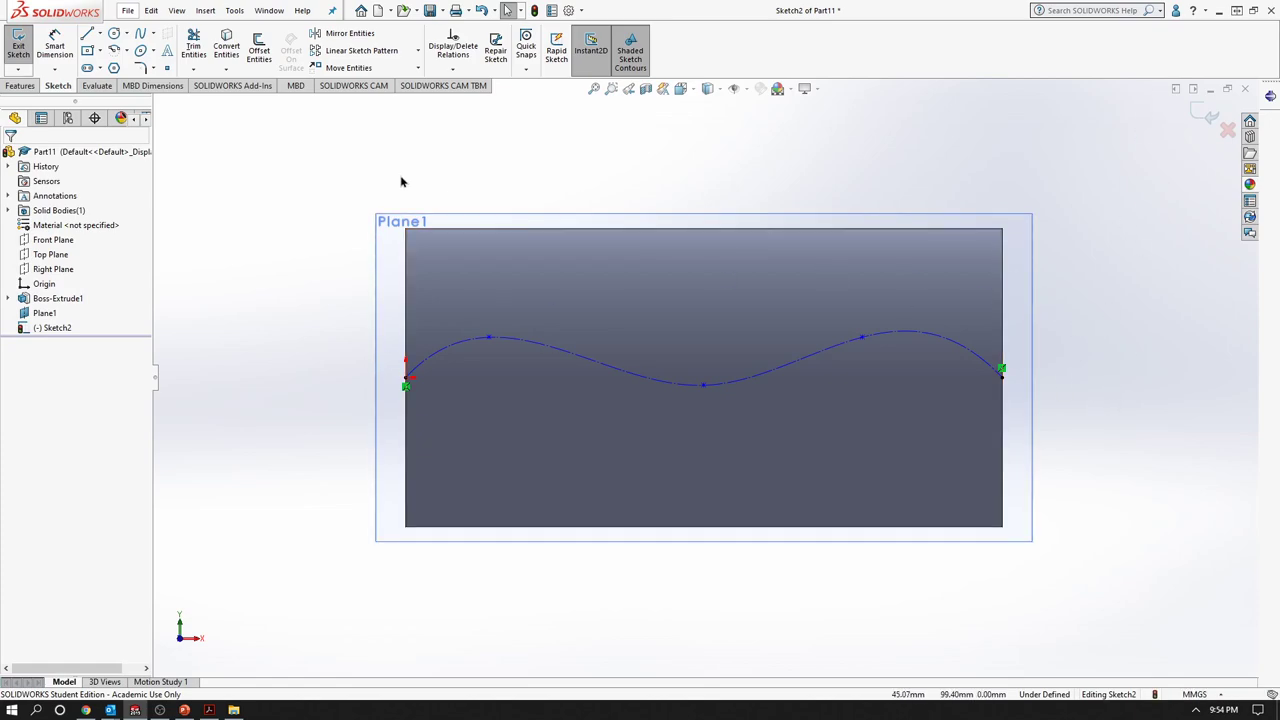
- Add sketch text SOLIDWORKS along the construction spline and turn off the document font
left_click(169, 50)
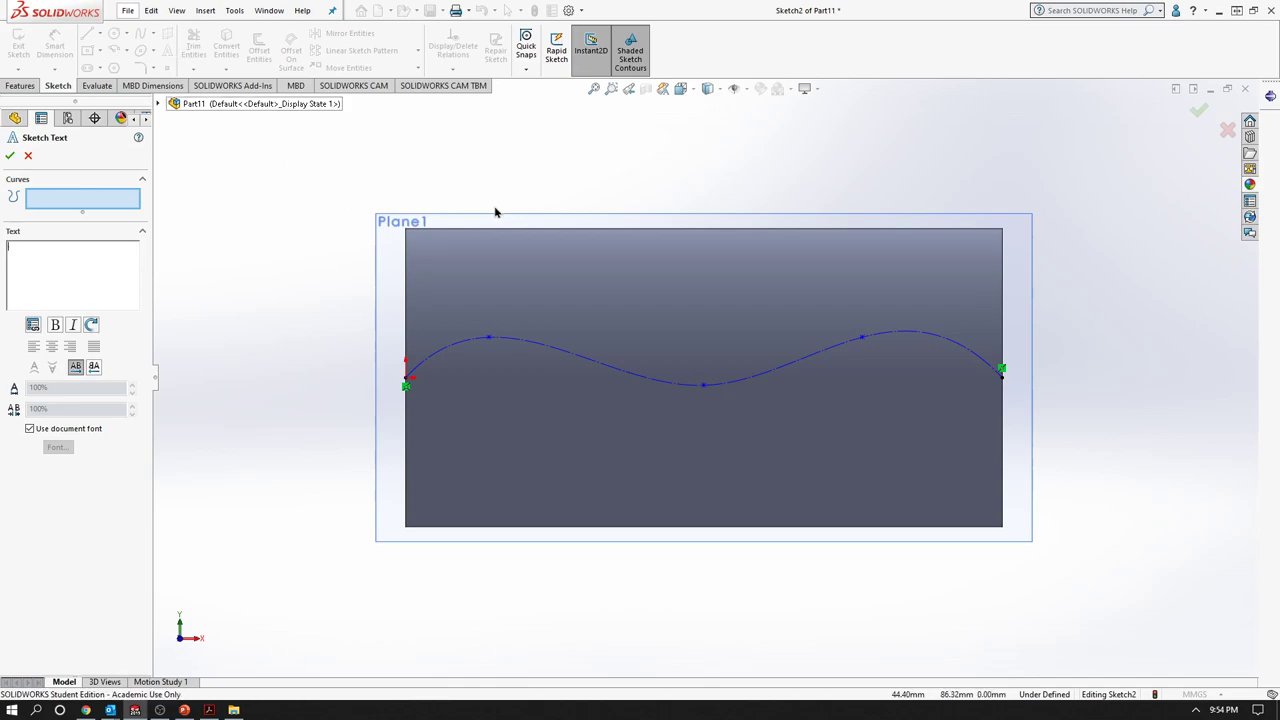
type("s")
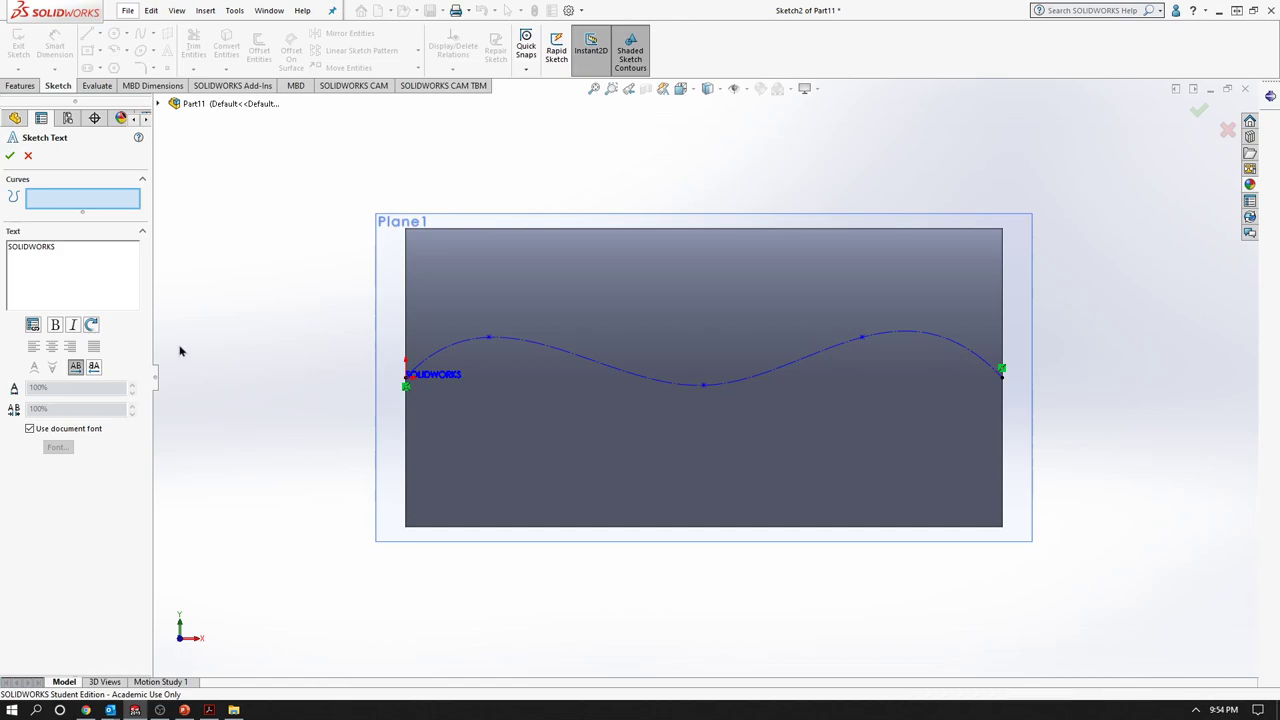
left_click(589, 365)
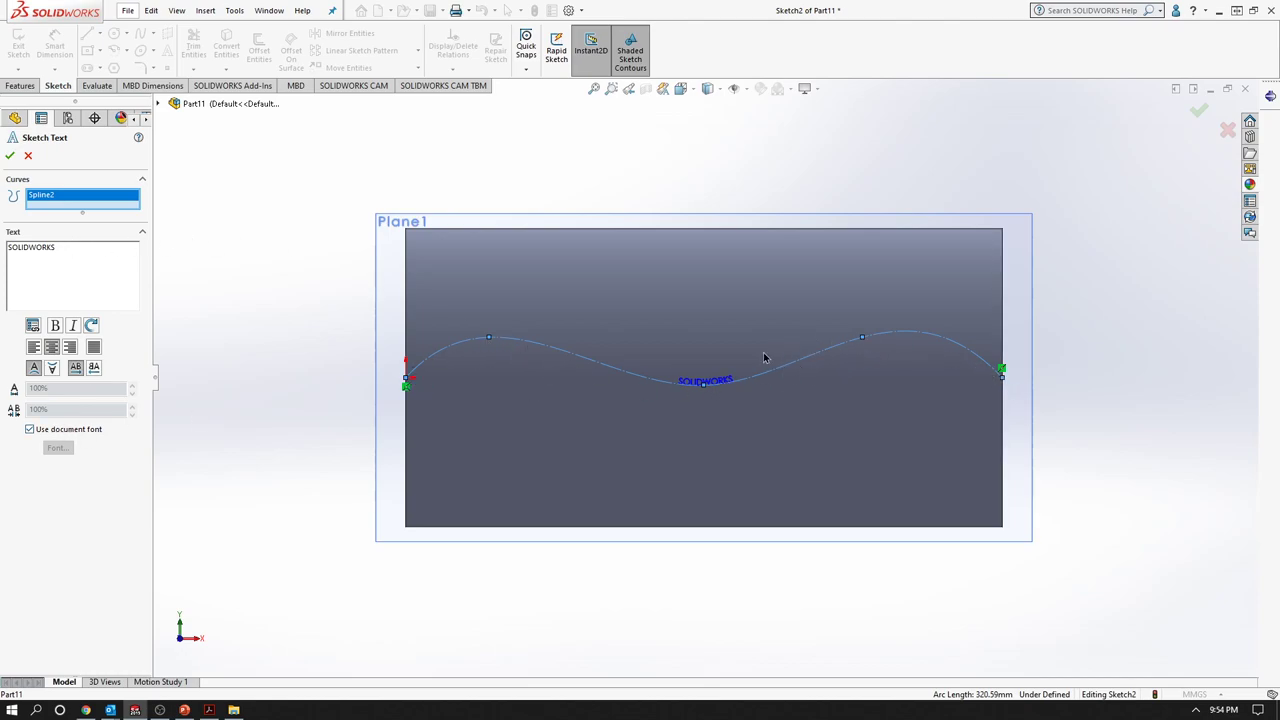
left_click(30, 430)
- Turn off the document font and set the SOLIDWORKS text size to 72 points
left_click(57, 447)
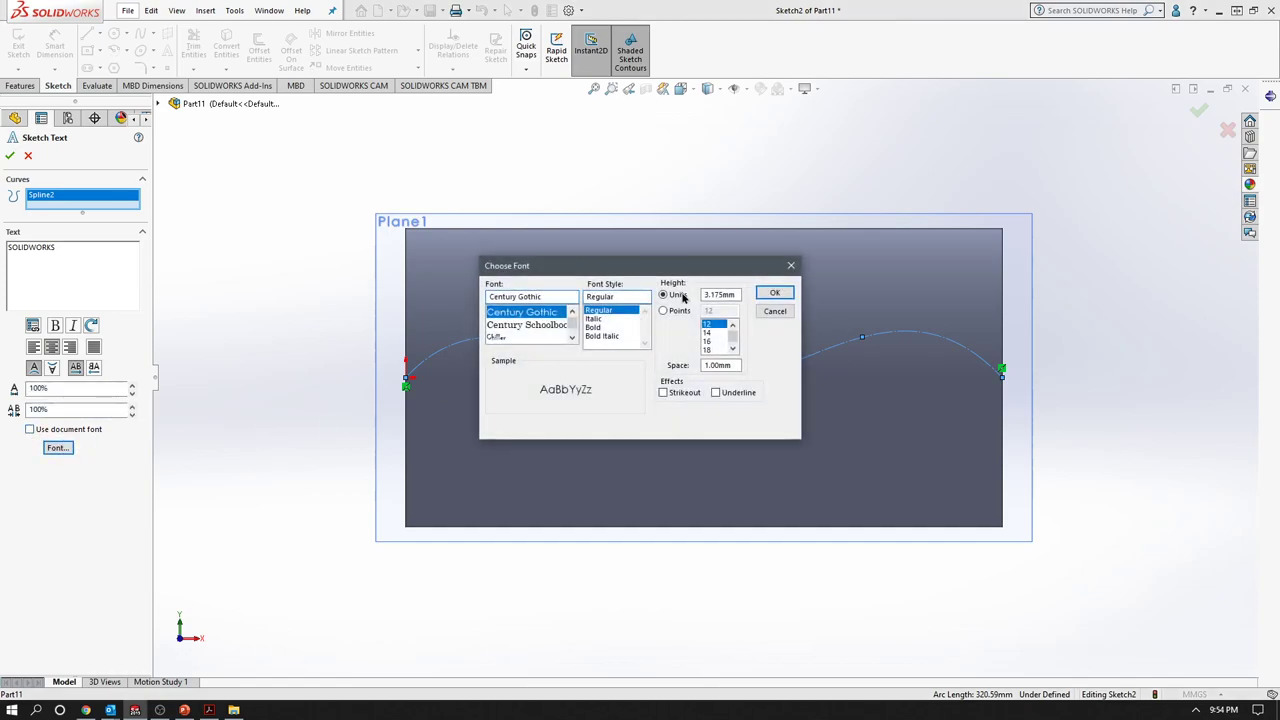
left_click(676, 312)
scroll(740, 340, "down", 3)
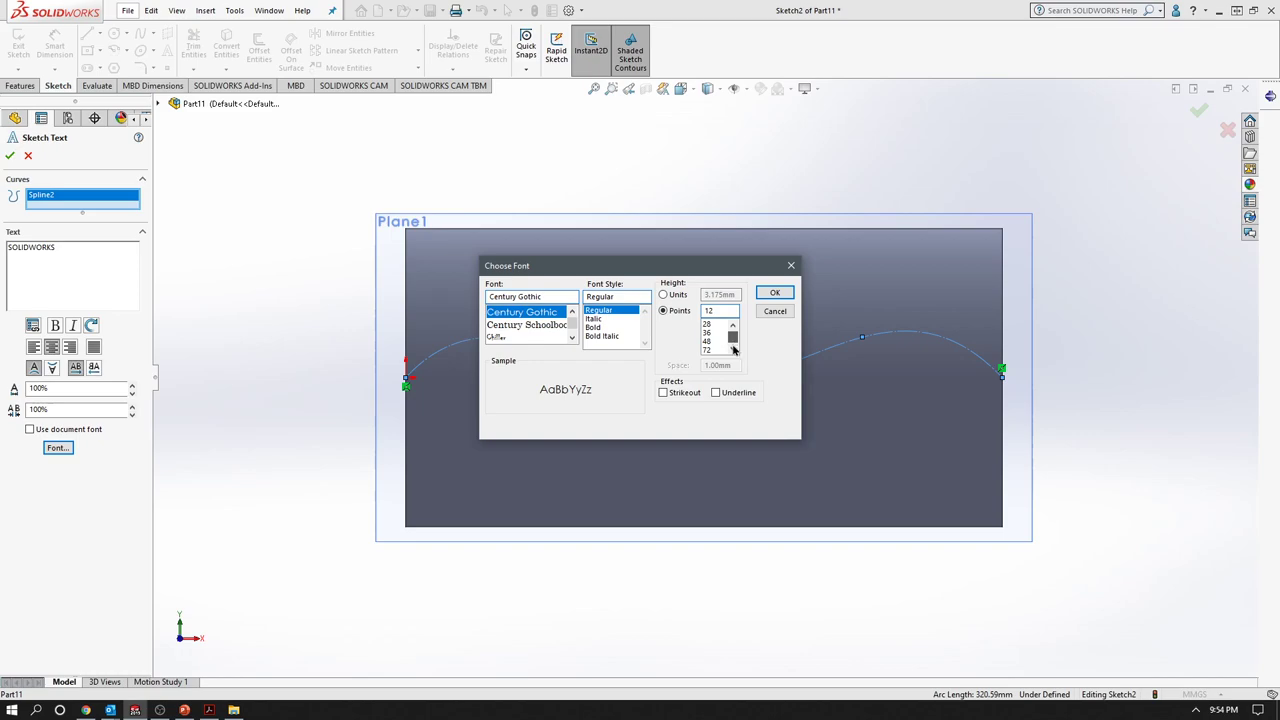
left_click(711, 351)
left_click(775, 292)
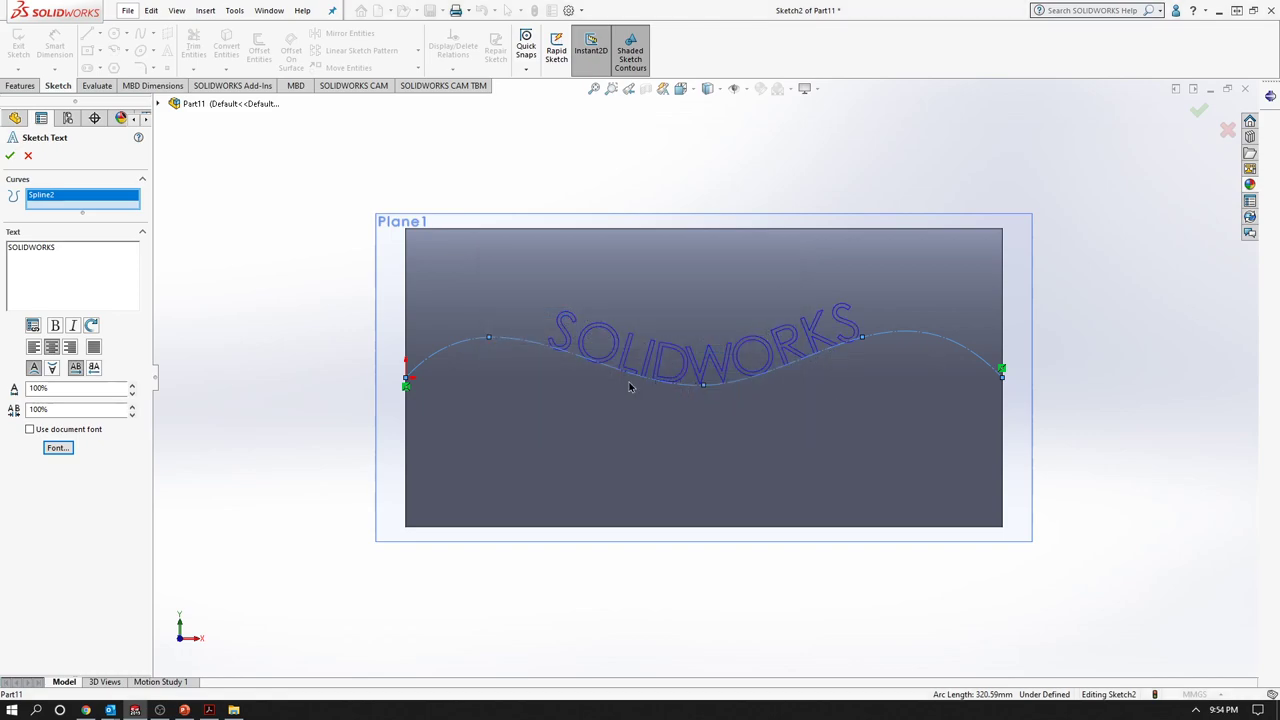
- Set the letter spacing of the SOLIDWORKS text to 170%
left_click(132, 406)
left_click(132, 406)
left_click(132, 406)
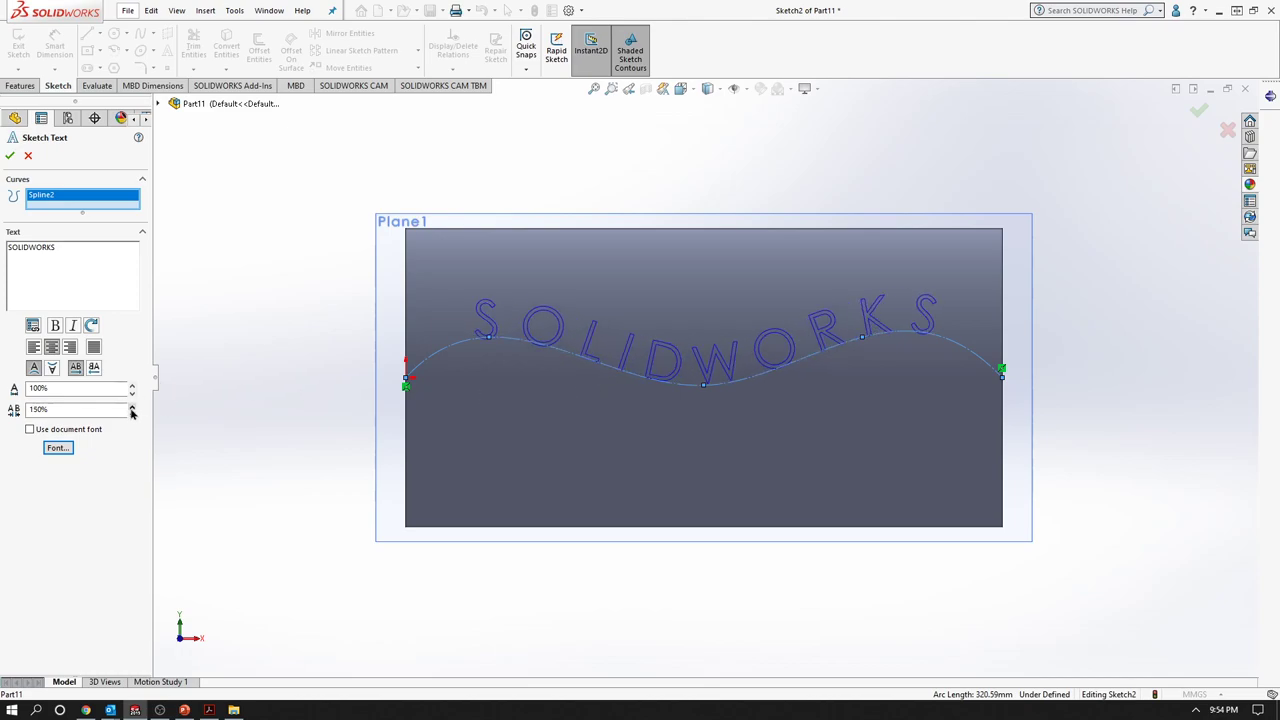
left_click(132, 406)
left_click(131, 407)
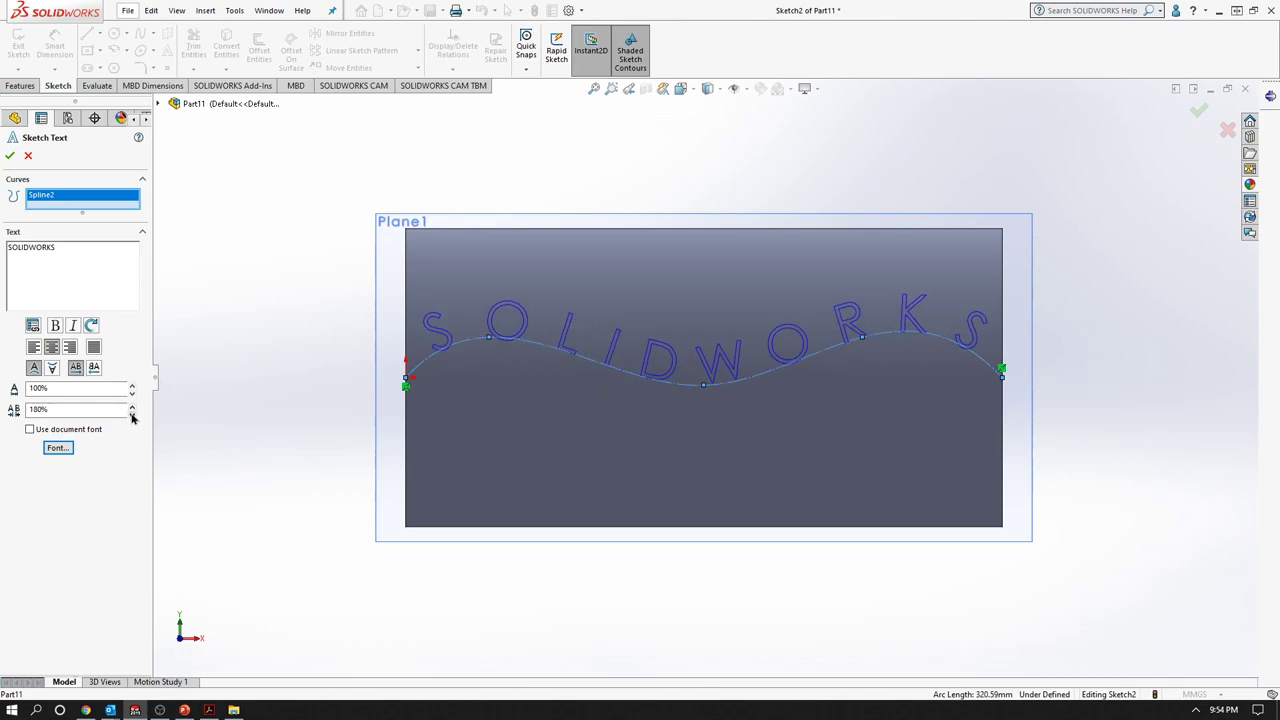
left_click(132, 413)
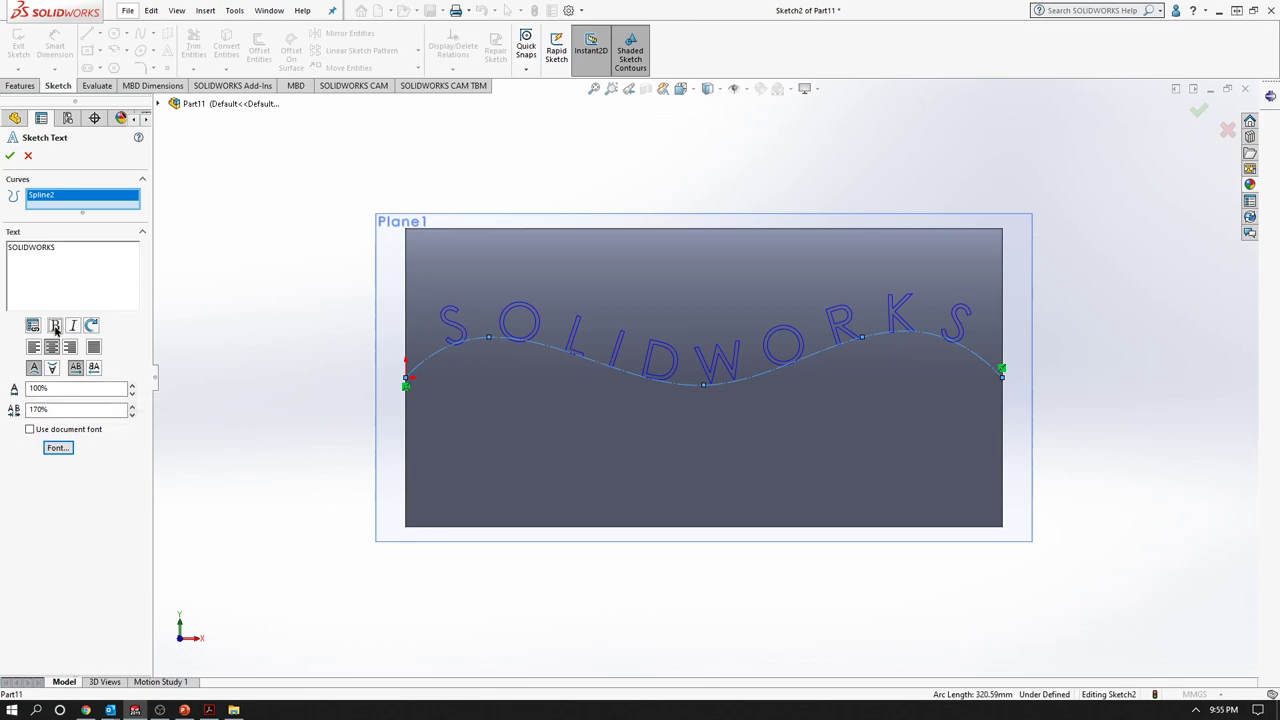
- Make the SOLIDWORKS lettering bold and accept the sketch text
left_click_drag(62, 248, 20, 268)
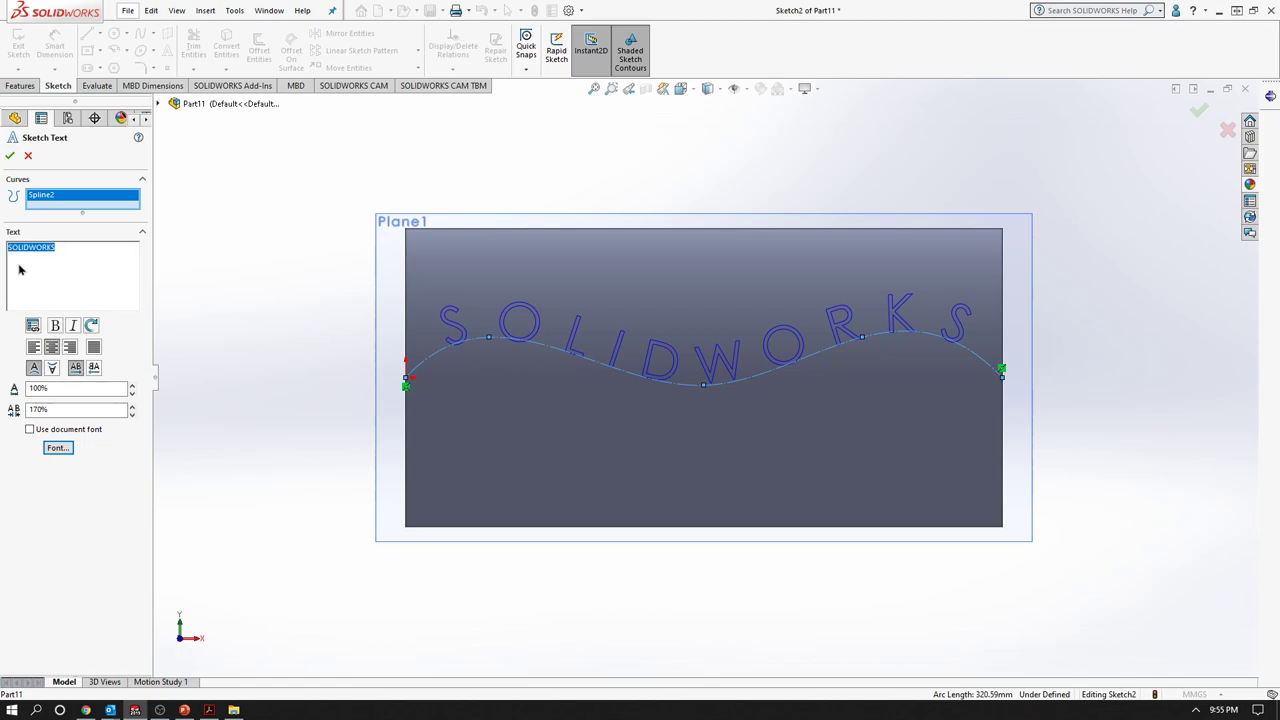
left_click(55, 326)
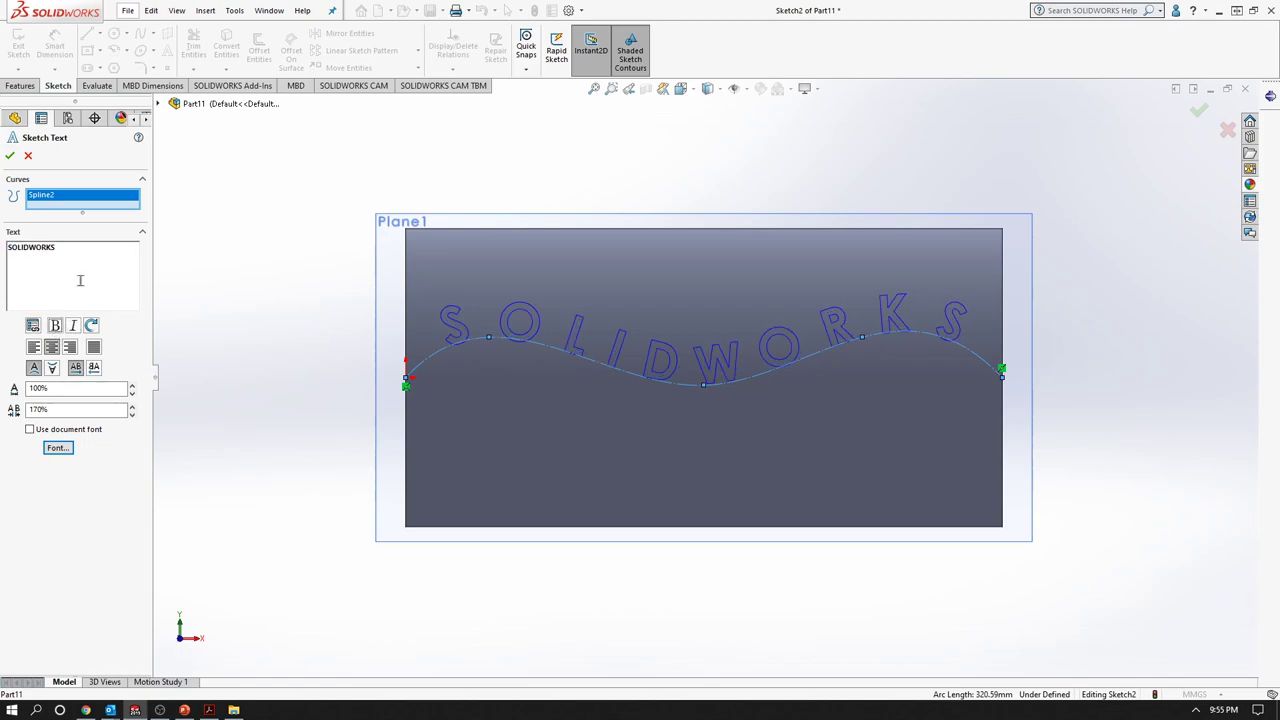
left_click(10, 156)
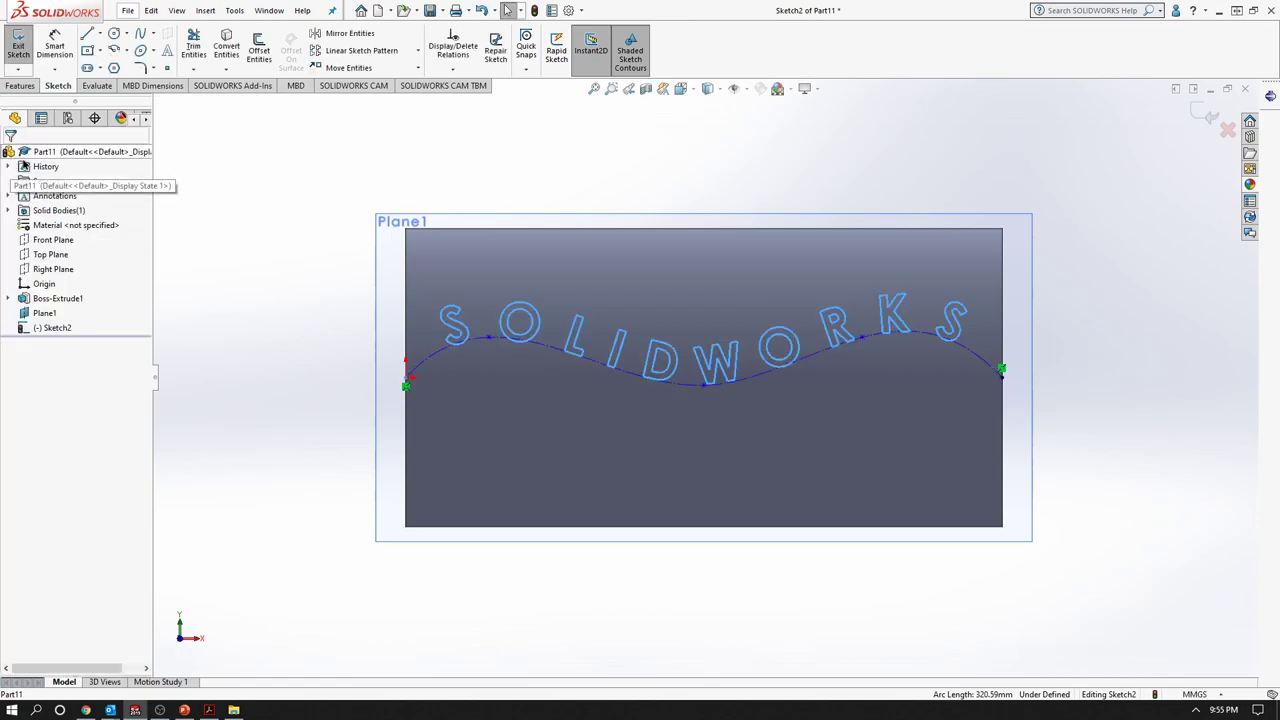
- Switch to the isometric view and exit Sketch2 containing the SOLIDWORKS lettering
left_click(682, 89)
left_click(757, 126)
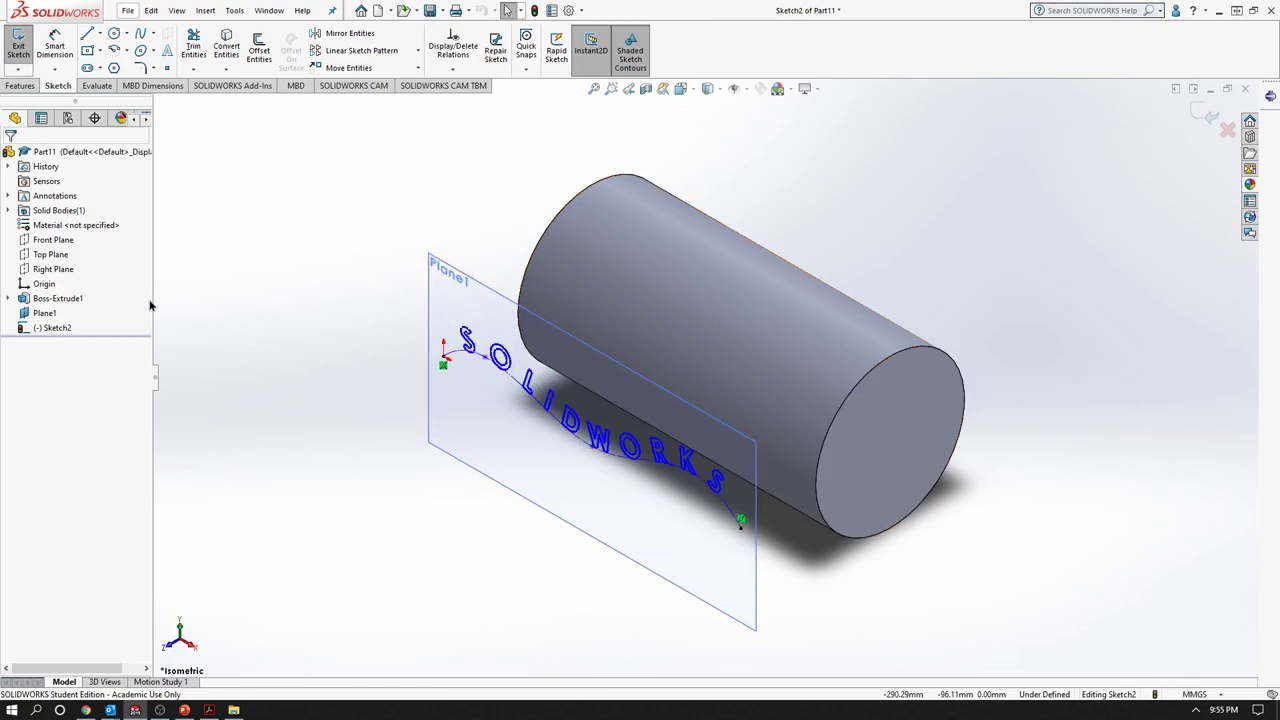
left_click(49, 329)
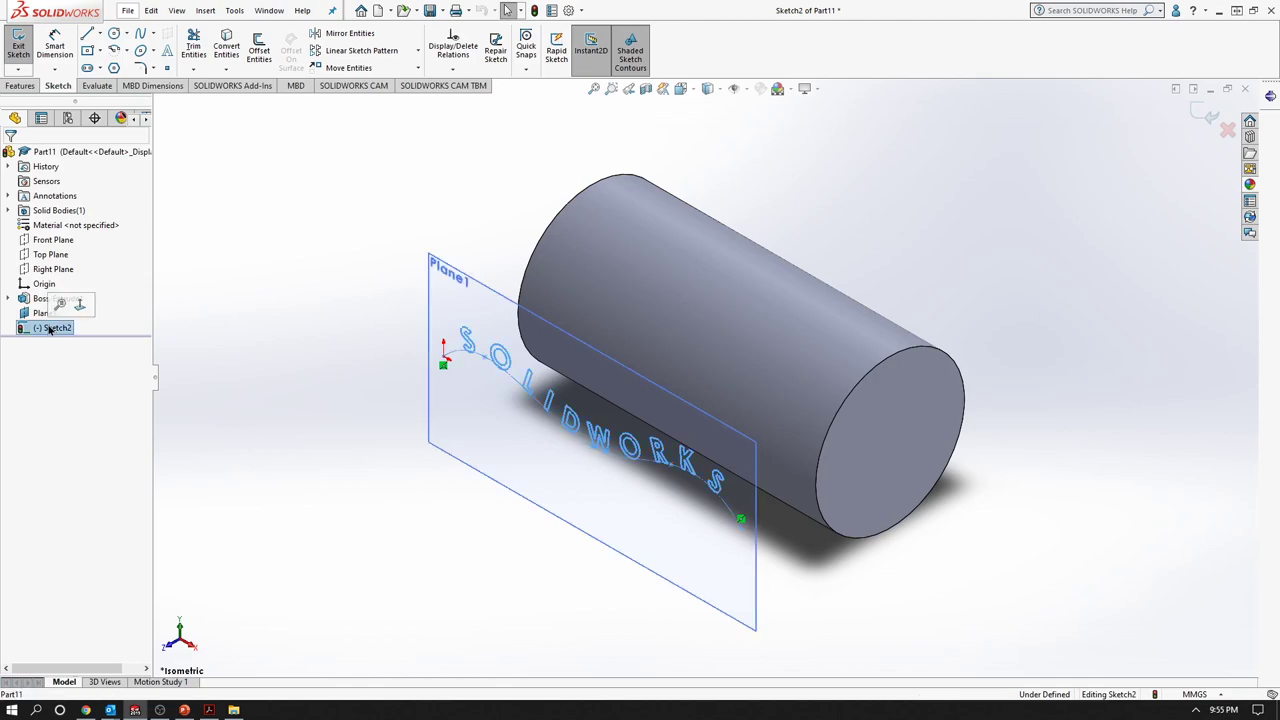
left_click(20, 85)
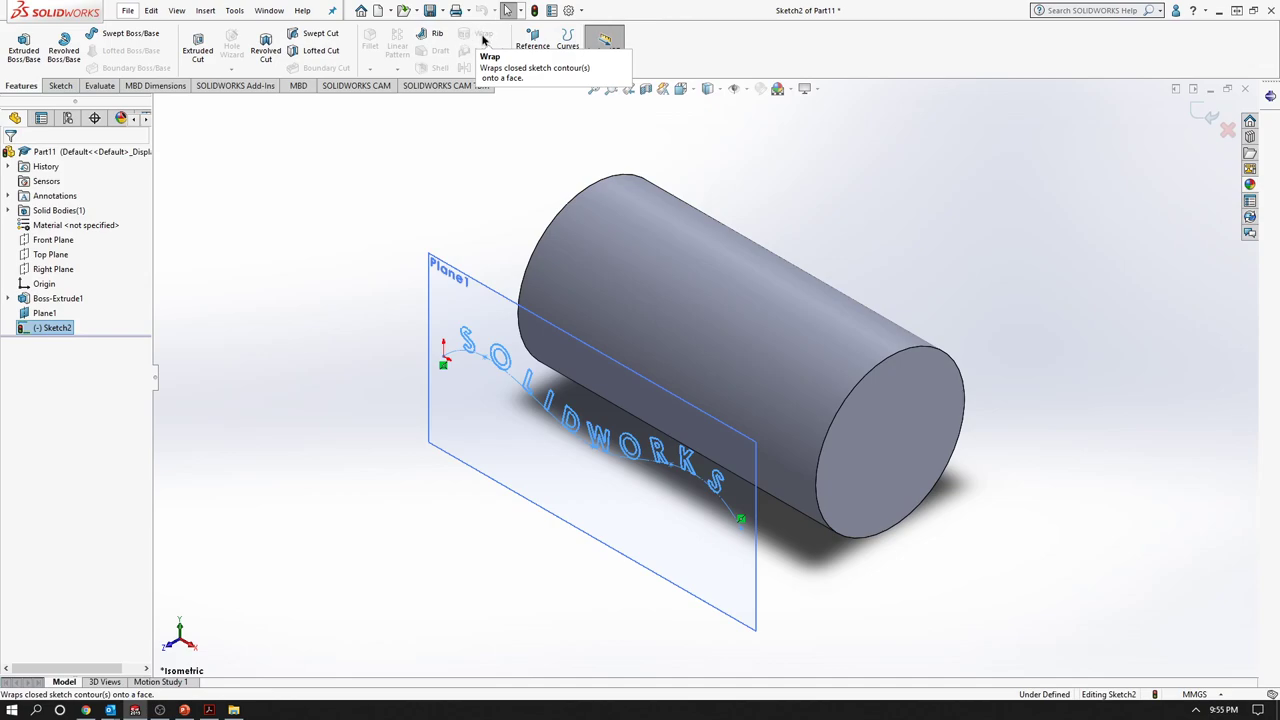
left_click(1206, 114)
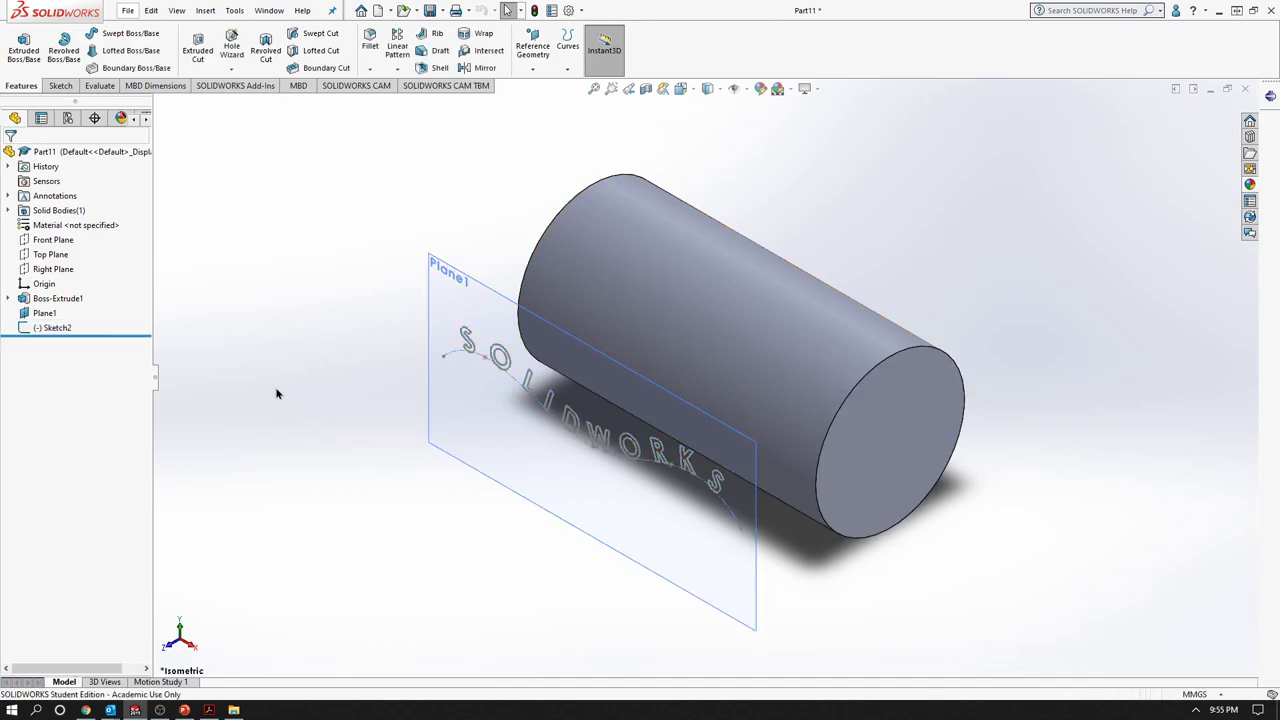
- Start a Wrap feature using Sketch2 as its source
left_click(62, 330)
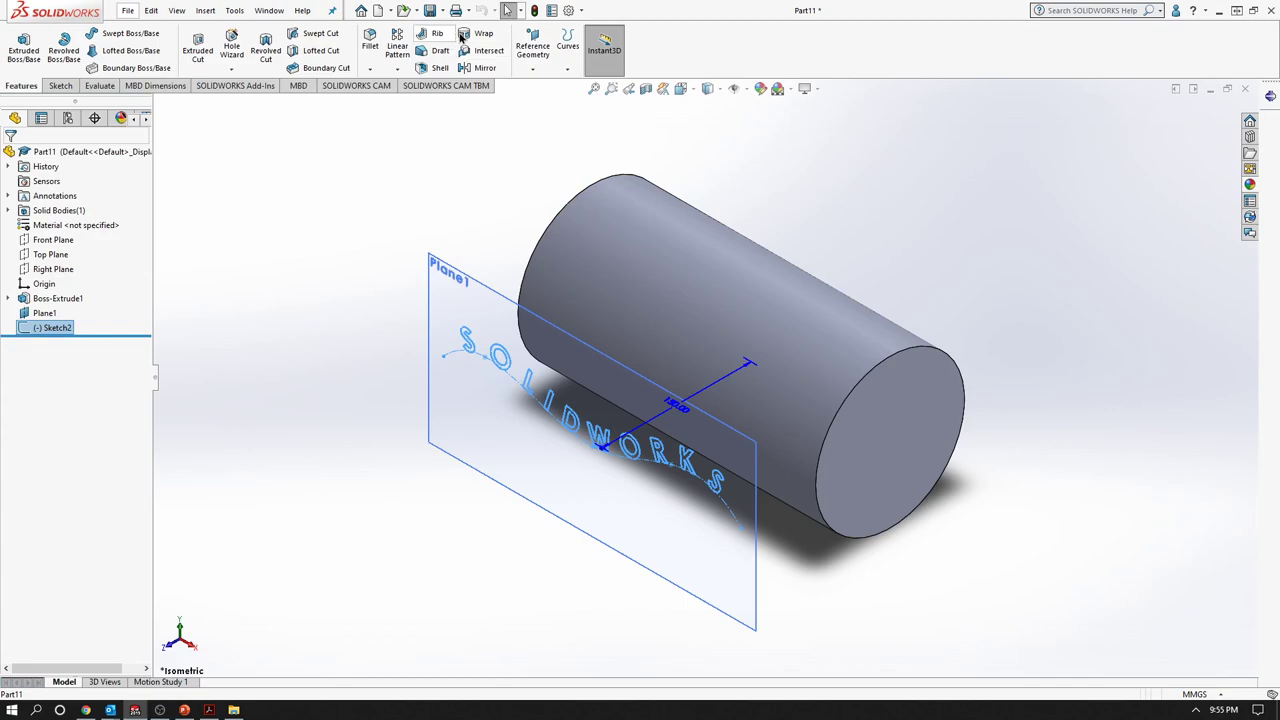
left_click(472, 34)
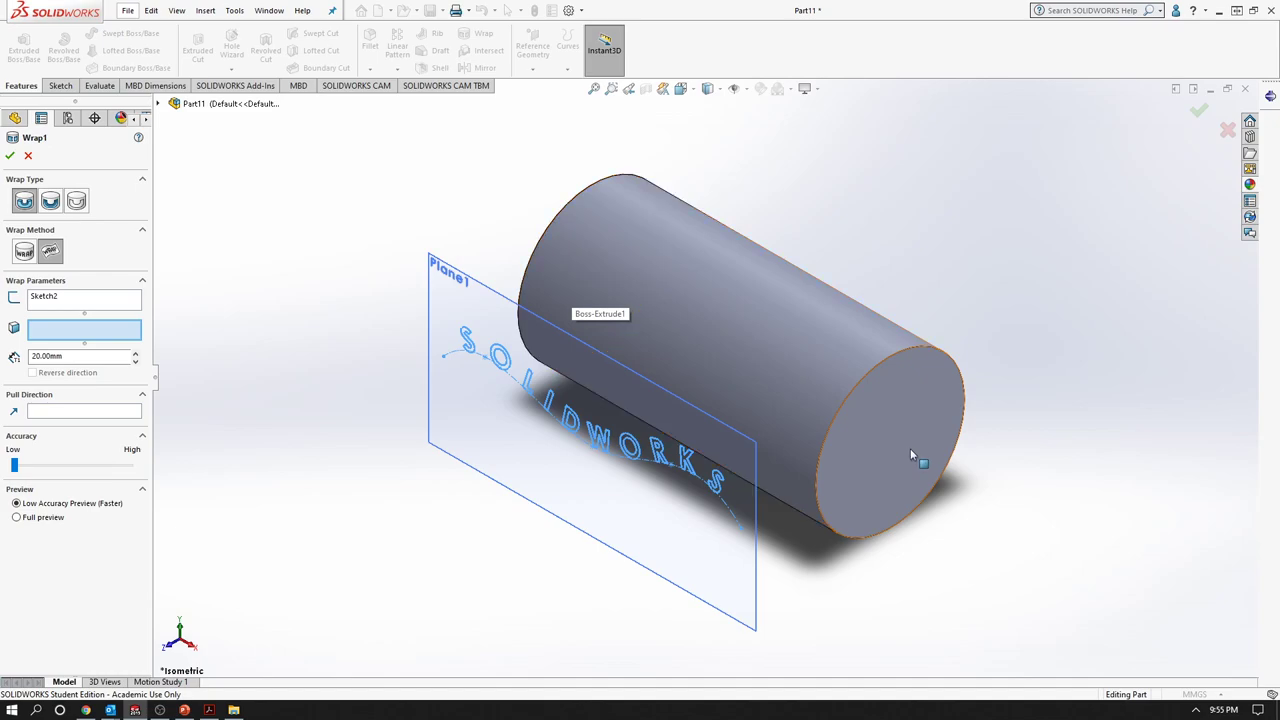
- Wrap the text analytically onto the cylinder's curved face and begin editing the thickness
left_click(29, 257)
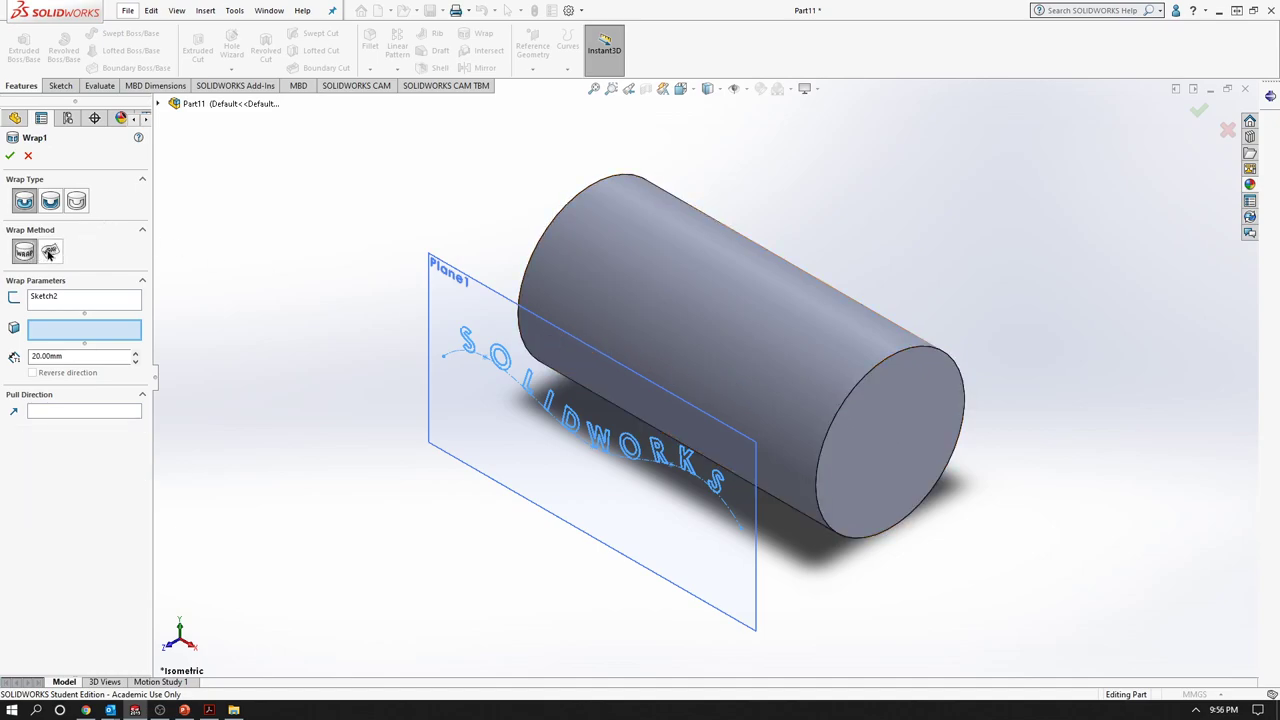
left_click(49, 253)
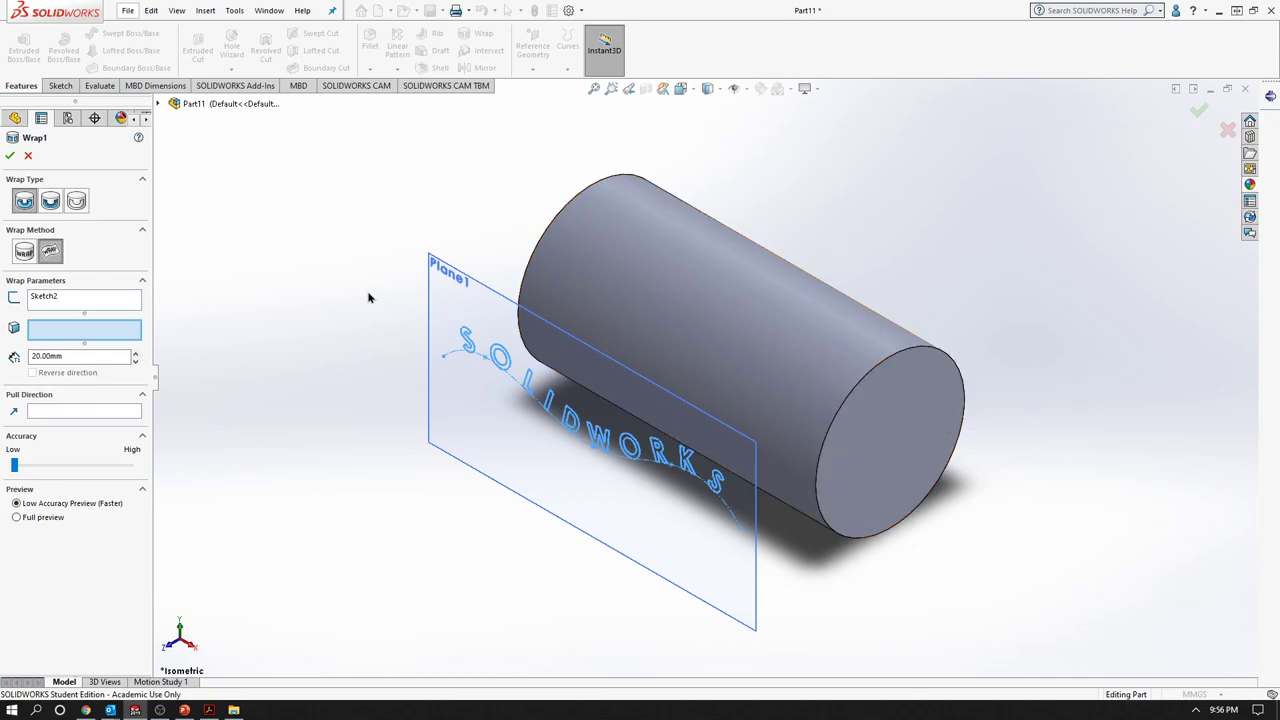
left_click(23, 256)
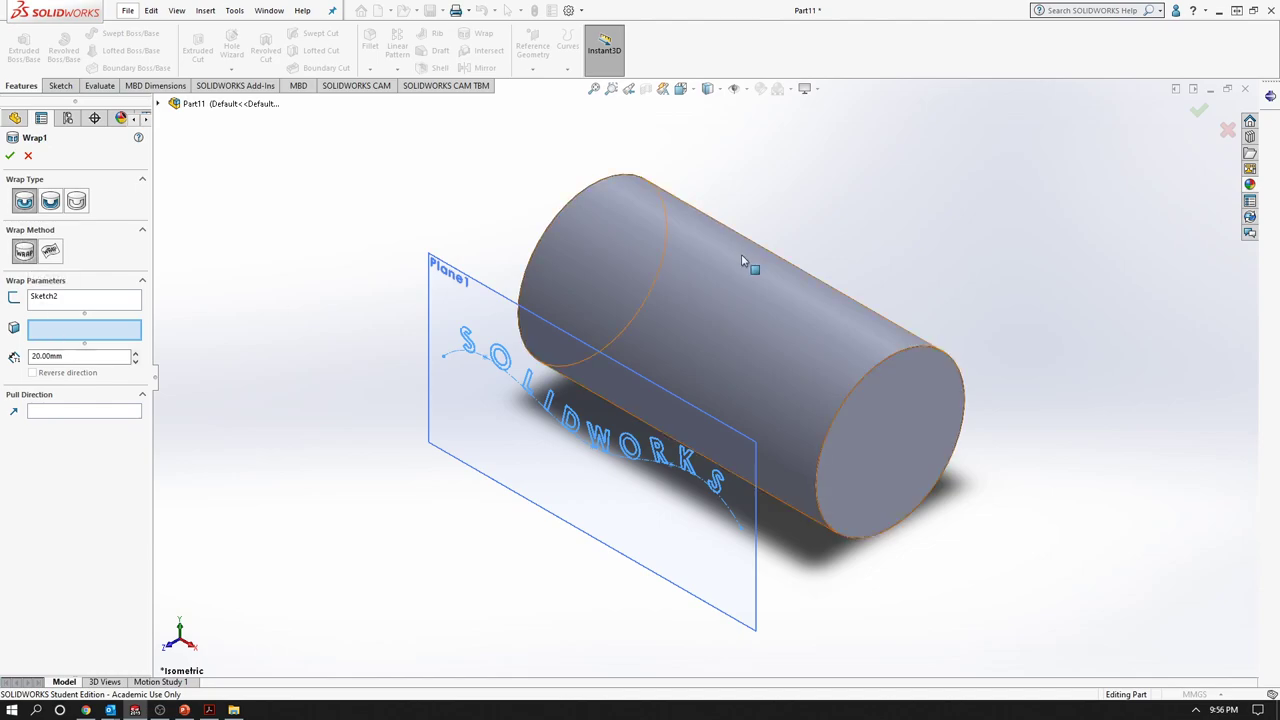
left_click(715, 286)
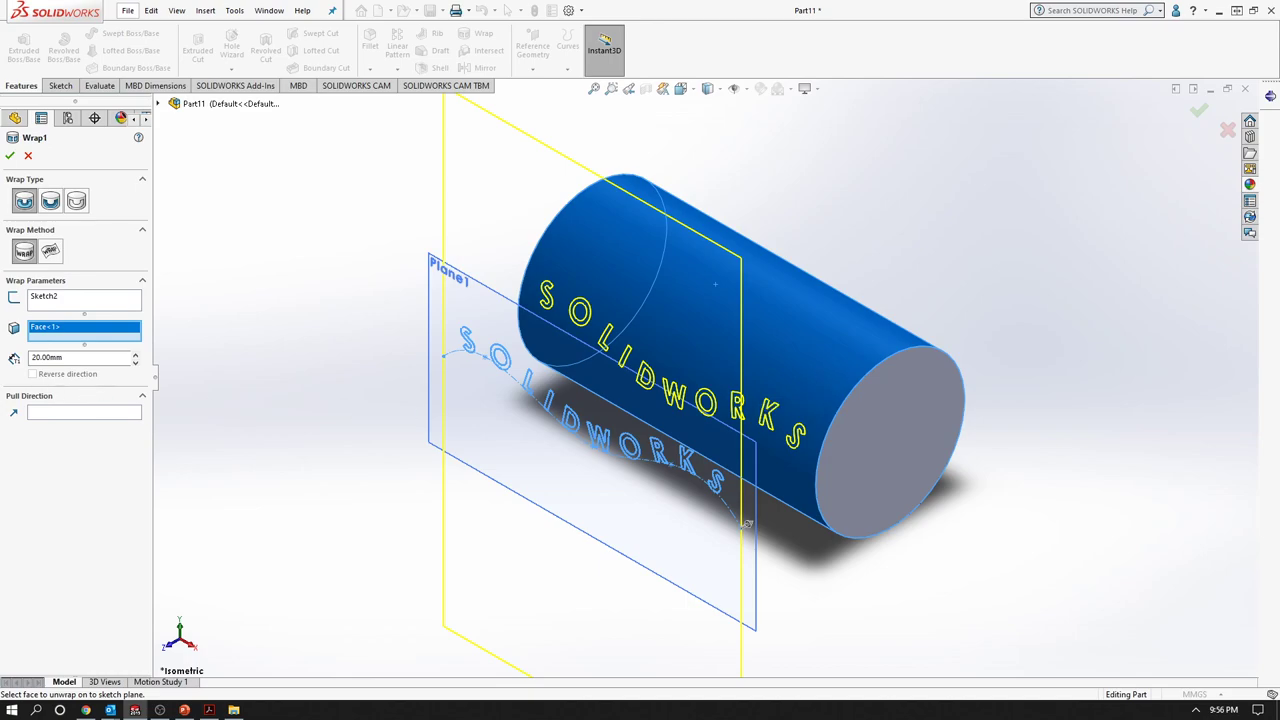
left_click(137, 355)
left_click_drag(128, 358, 8, 364)
type("2")
- Apply the wrap and hide Plane1
left_click(10, 156)
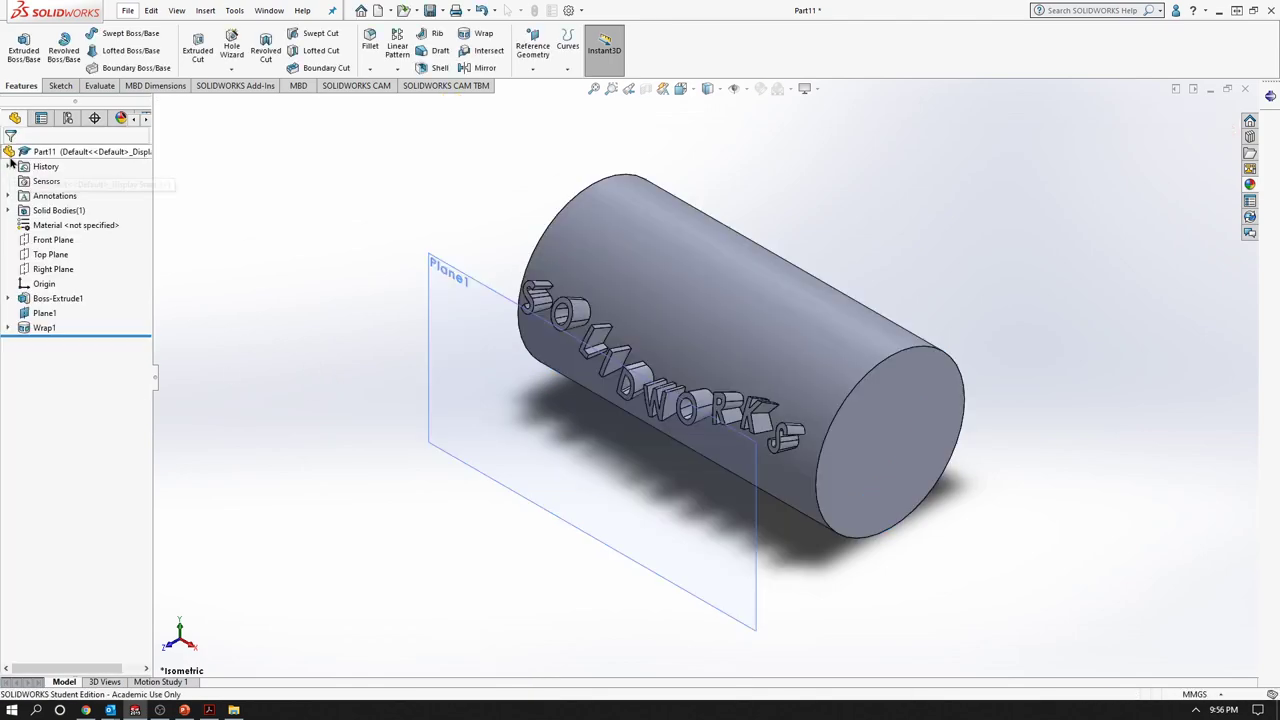
right_click(42, 314)
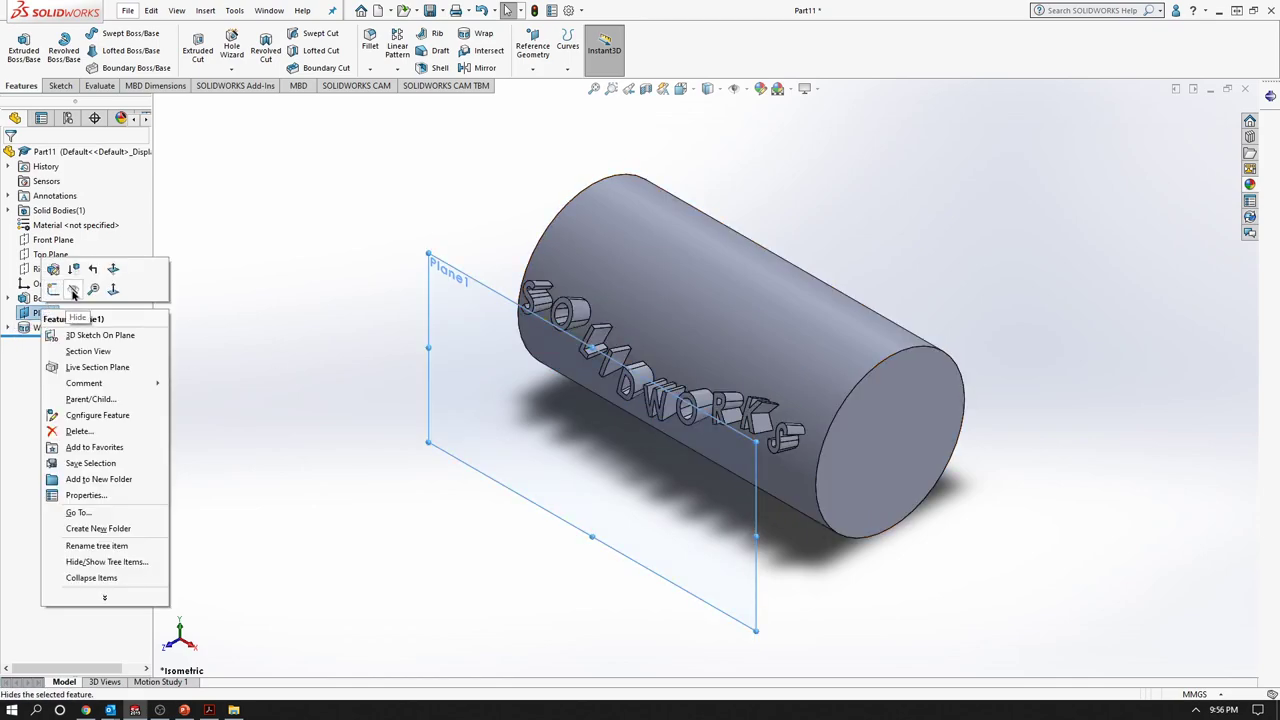
left_click(73, 289)
mouse_move(378, 384)
middle_mouse_down()
mouse_move(517, 391)
mouse_move(569, 517)
mouse_move(460, 540)
mouse_move(357, 538)
mouse_move(437, 449)
mouse_move(529, 471)
mouse_move(537, 363)
mouse_move(338, 439)
middle_mouse_up()
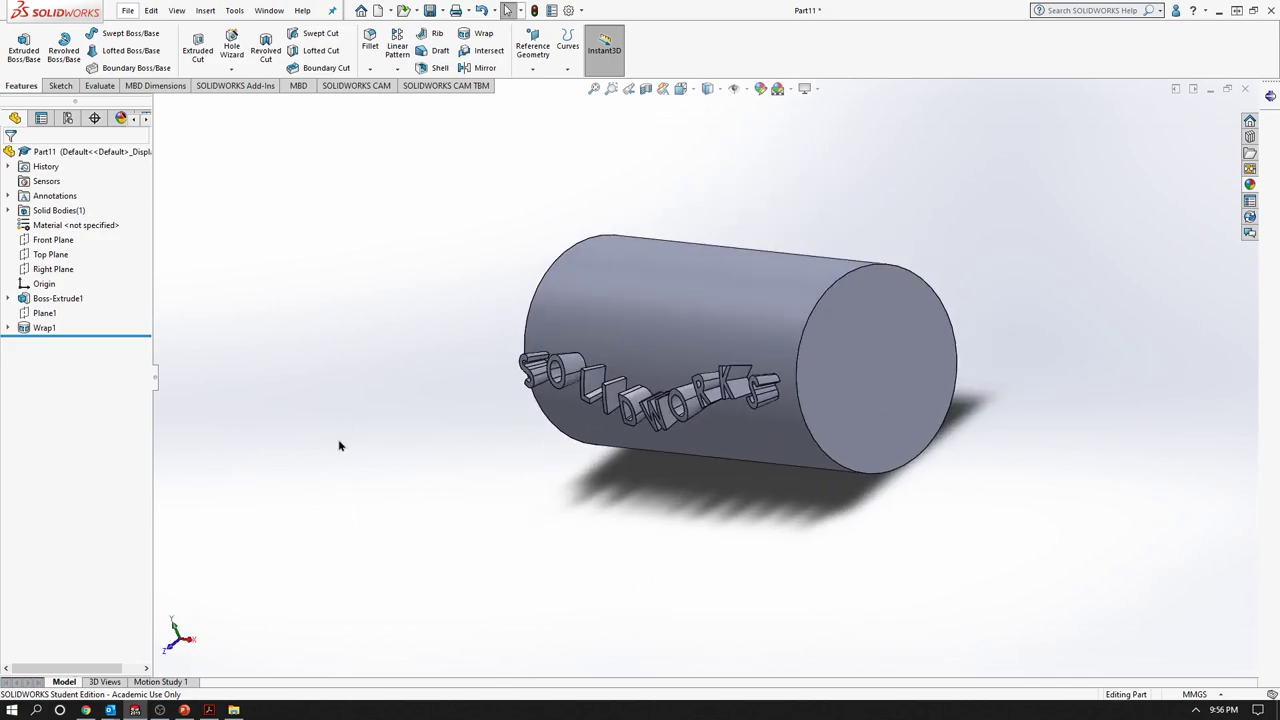
- Reduce Wrap1's thickness to 10 mm
right_click(35, 330)
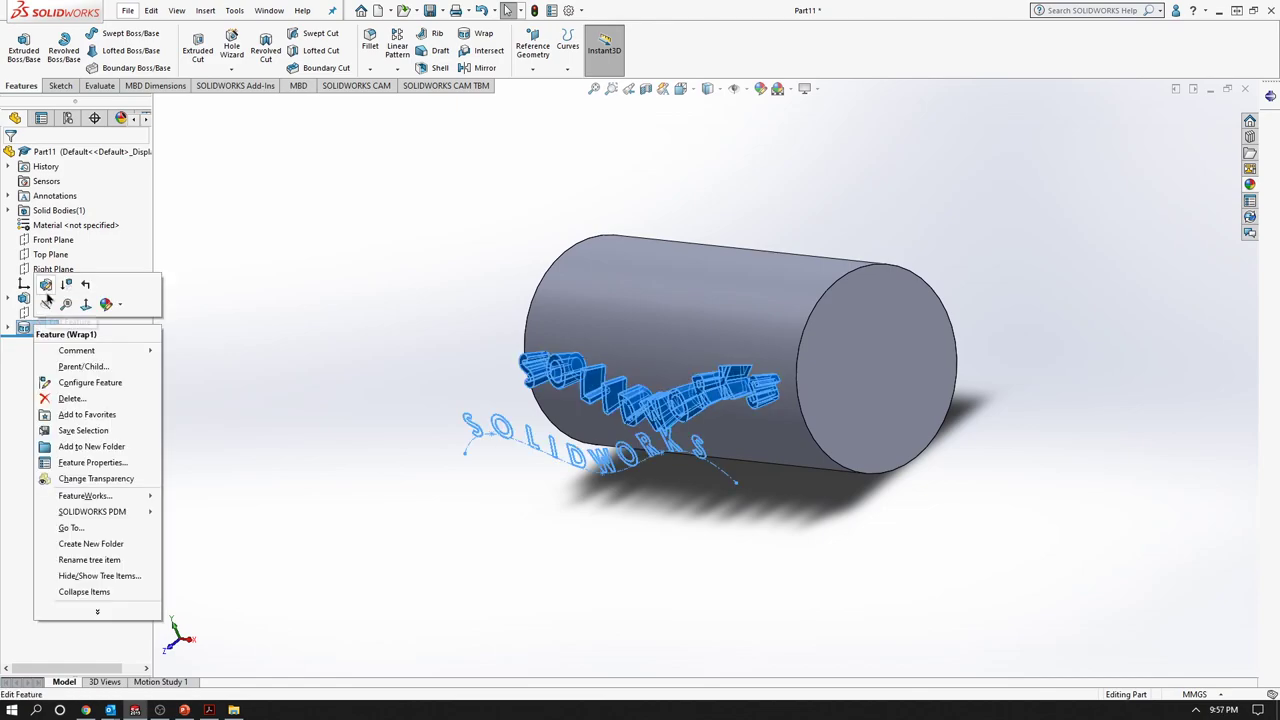
left_click(45, 296)
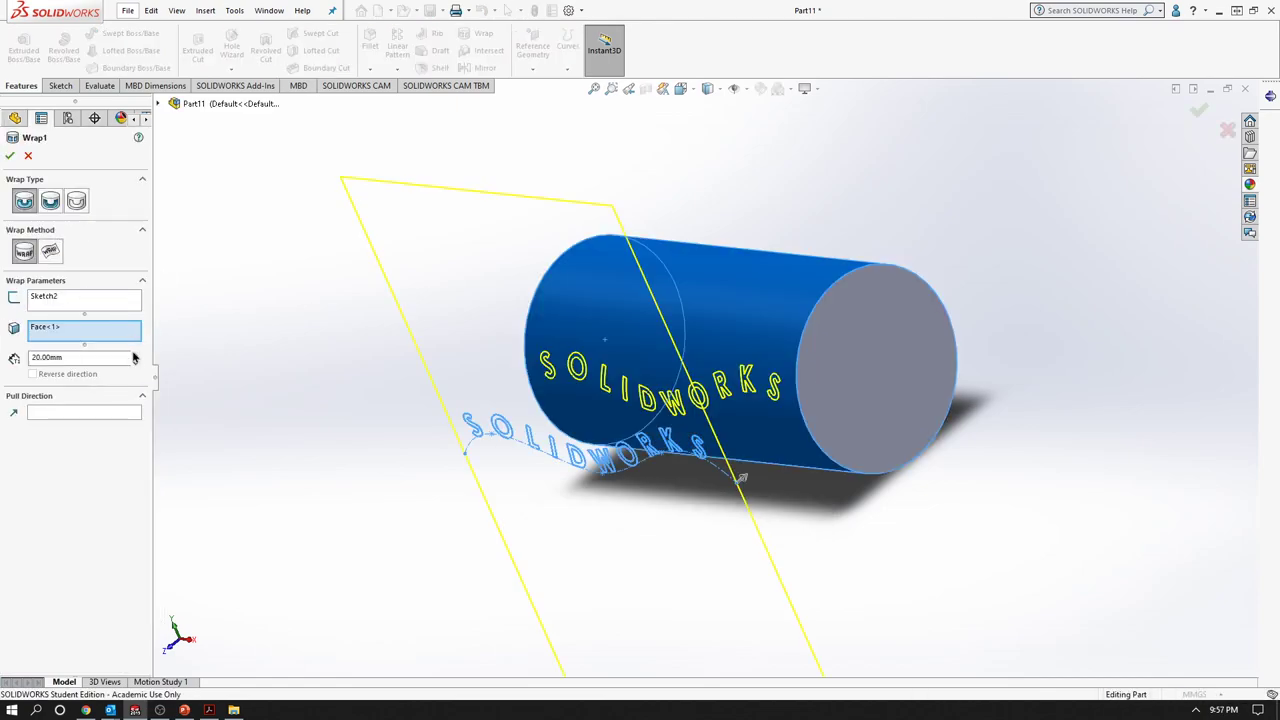
left_click_drag(131, 357, 14, 360)
type("1")
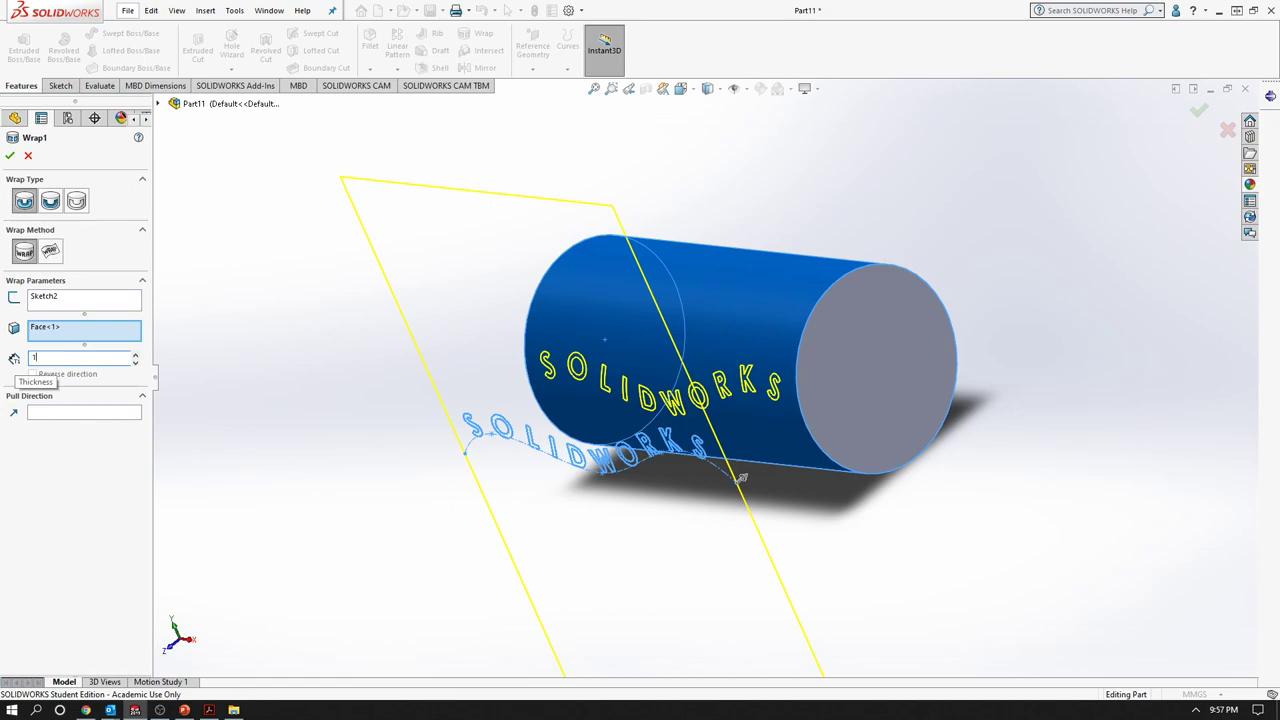
type("0.00mm")
left_click(10, 155)
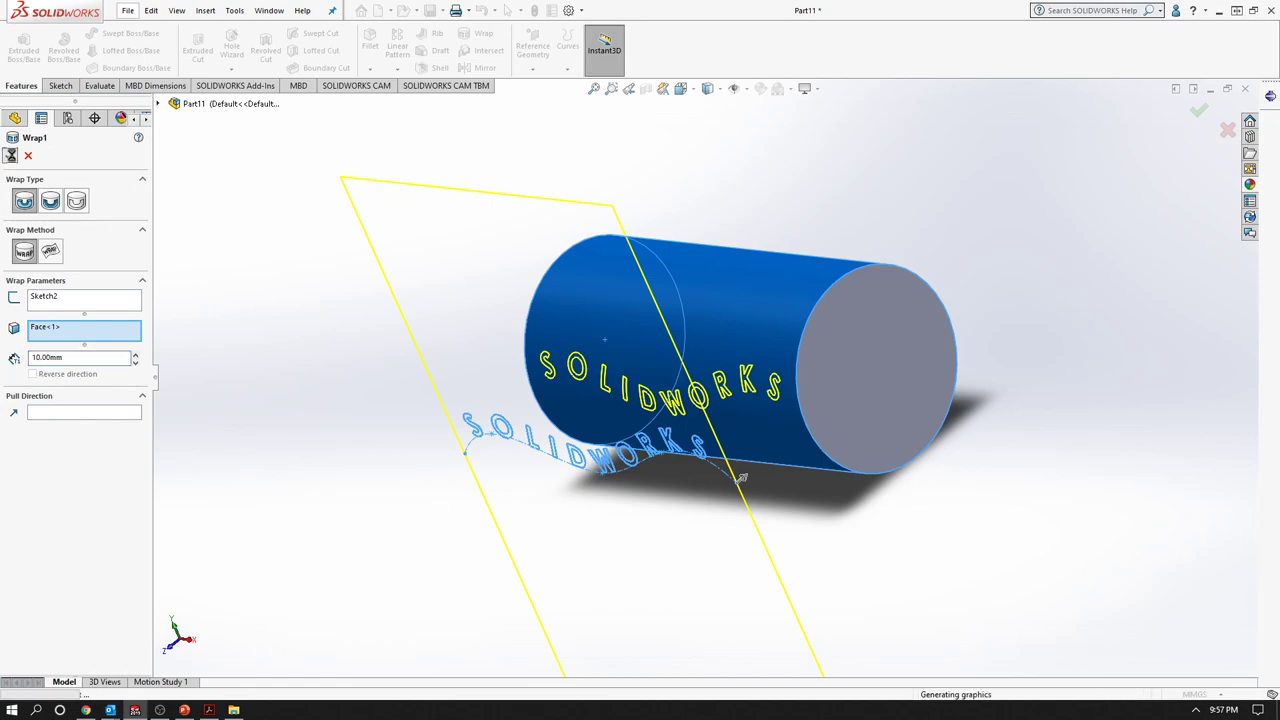
mouse_move(345, 410)
middle_mouse_down()
mouse_move(500, 491)
mouse_move(503, 509)
mouse_move(380, 306)
mouse_move(460, 323)
mouse_move(365, 338)
middle_mouse_up()
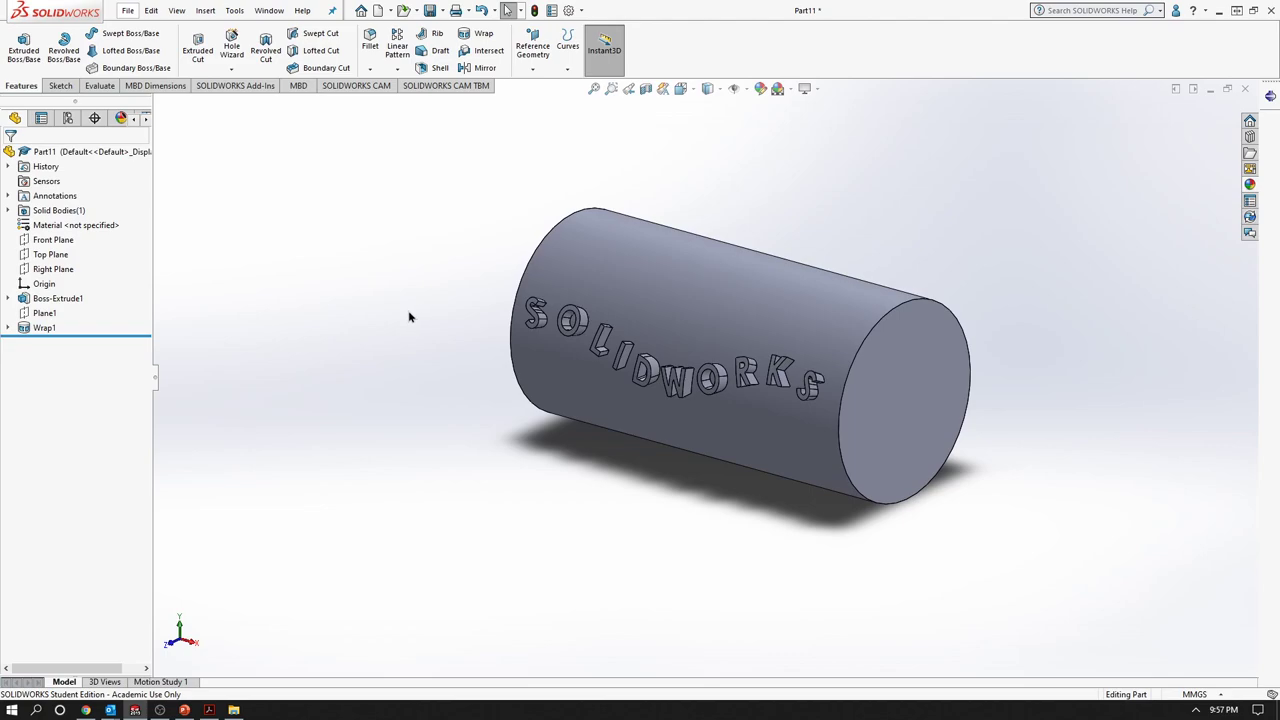
- Change Wrap1 to a deboss cutting the SOLIDWORKS text 11 mm into the cylinder
right_click(44, 329)
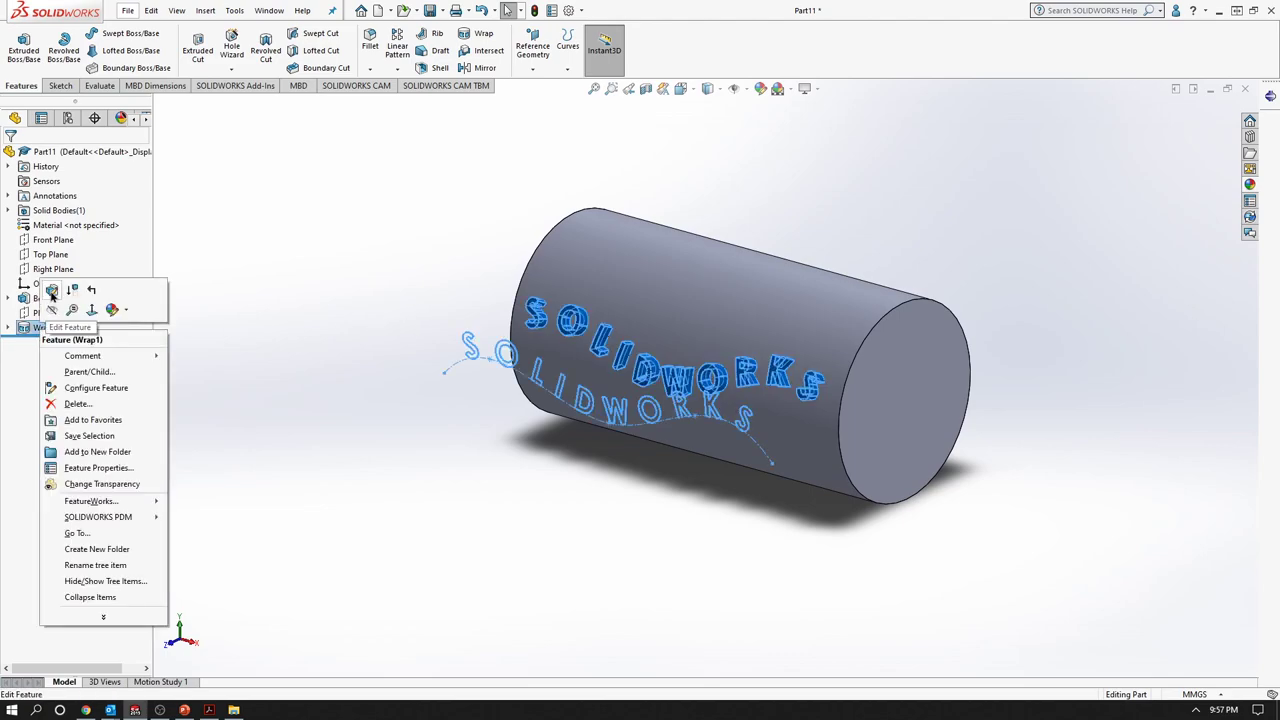
left_click(51, 293)
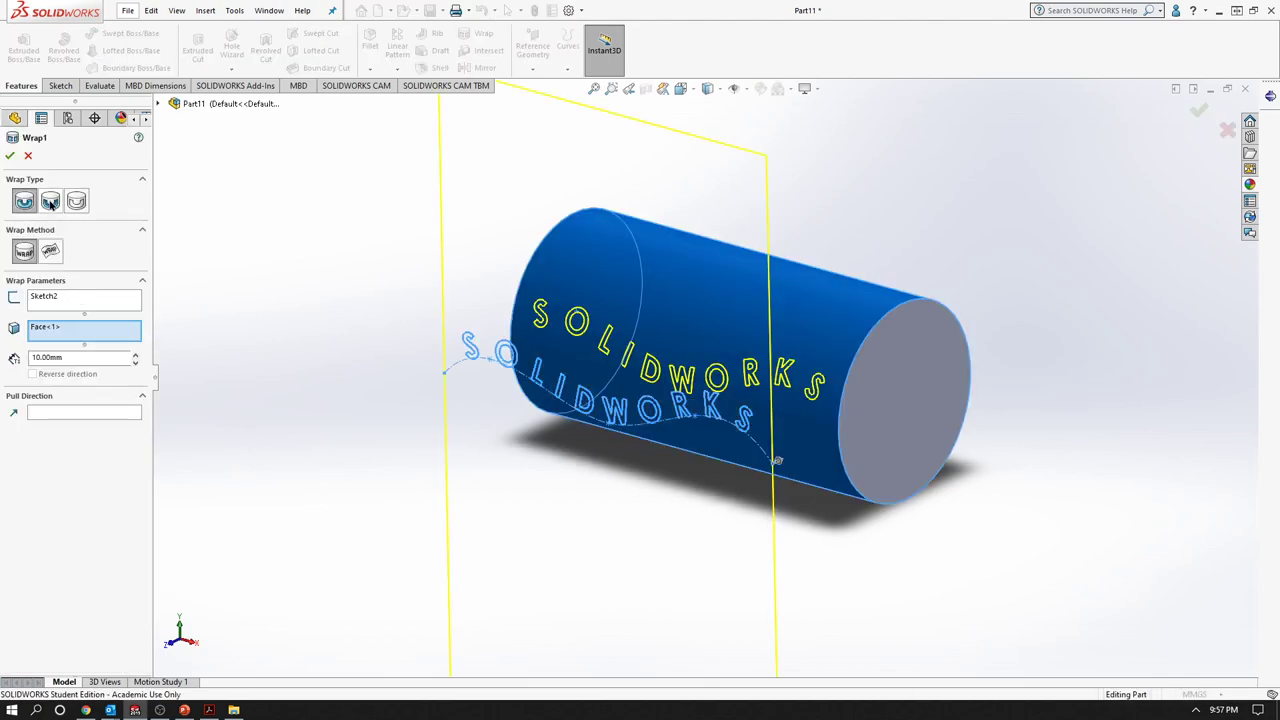
left_click(52, 203)
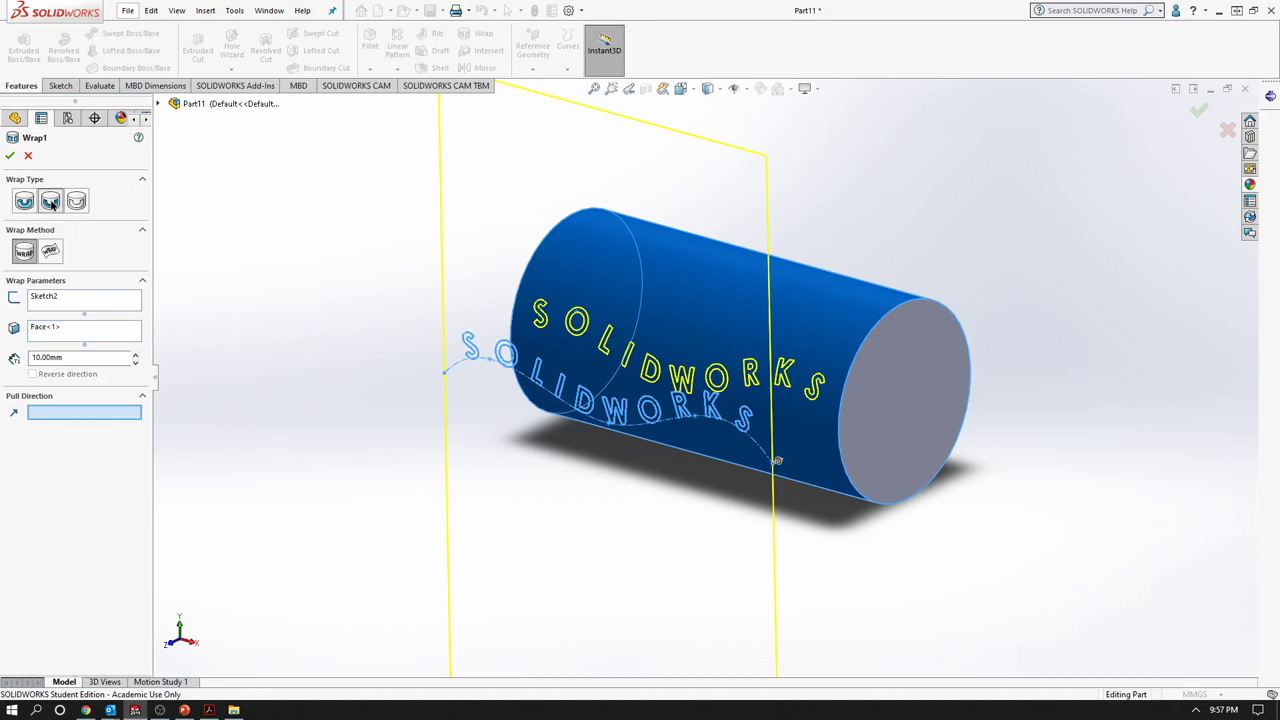
left_click(136, 354)
left_click(10, 155)
scroll(644, 347, "down", 1)
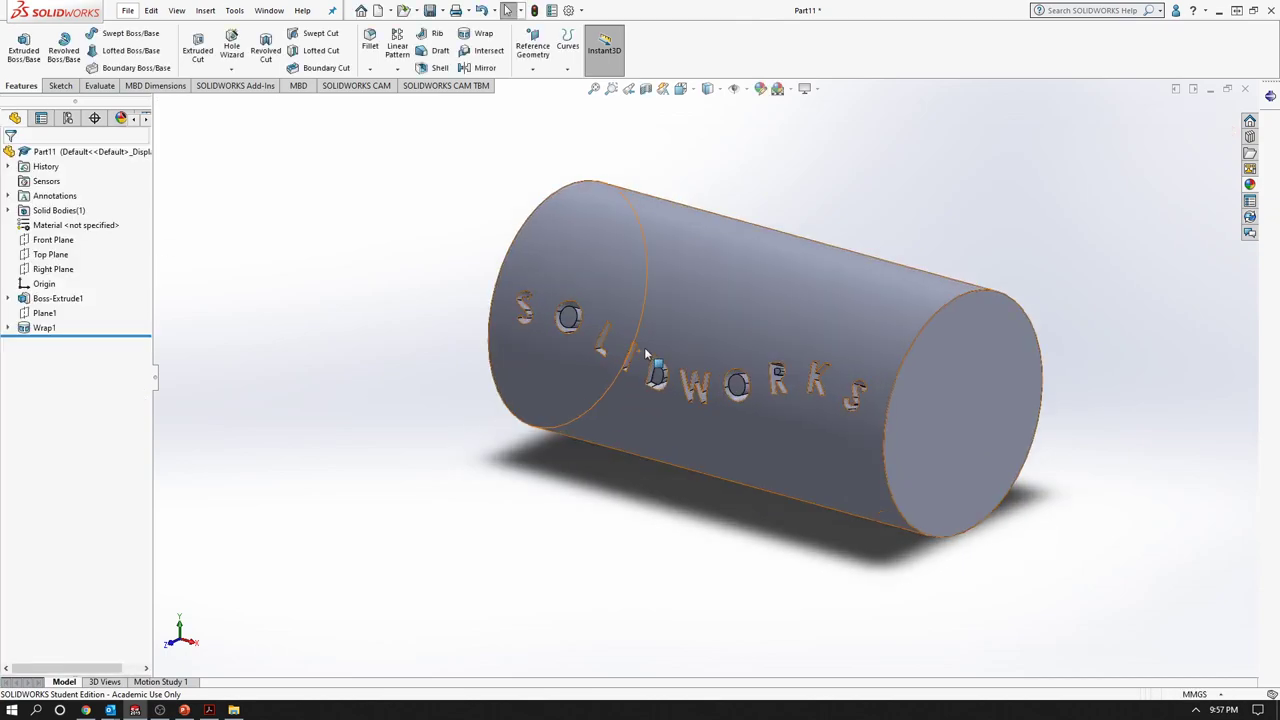
scroll(650, 446, "down", 4)
scroll(650, 446, "up", 1)
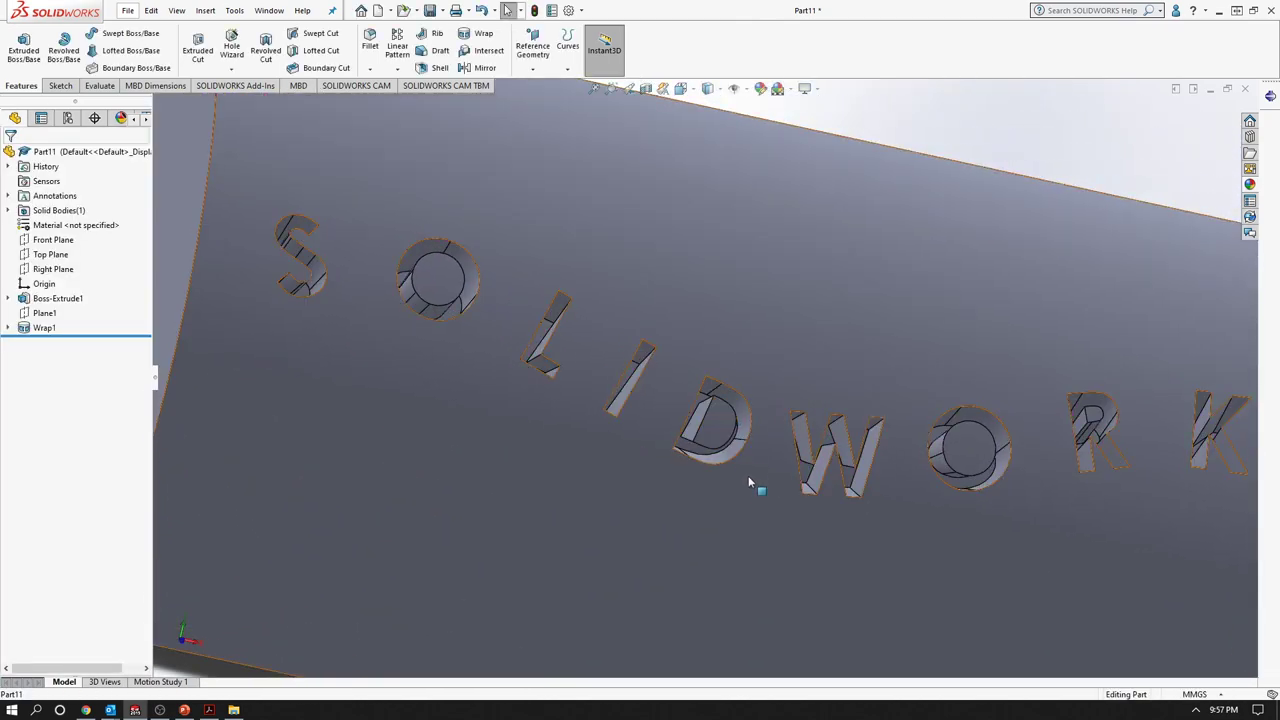
scroll(746, 470, "up", 3)
middle_click_drag(746, 474, 278, 374)
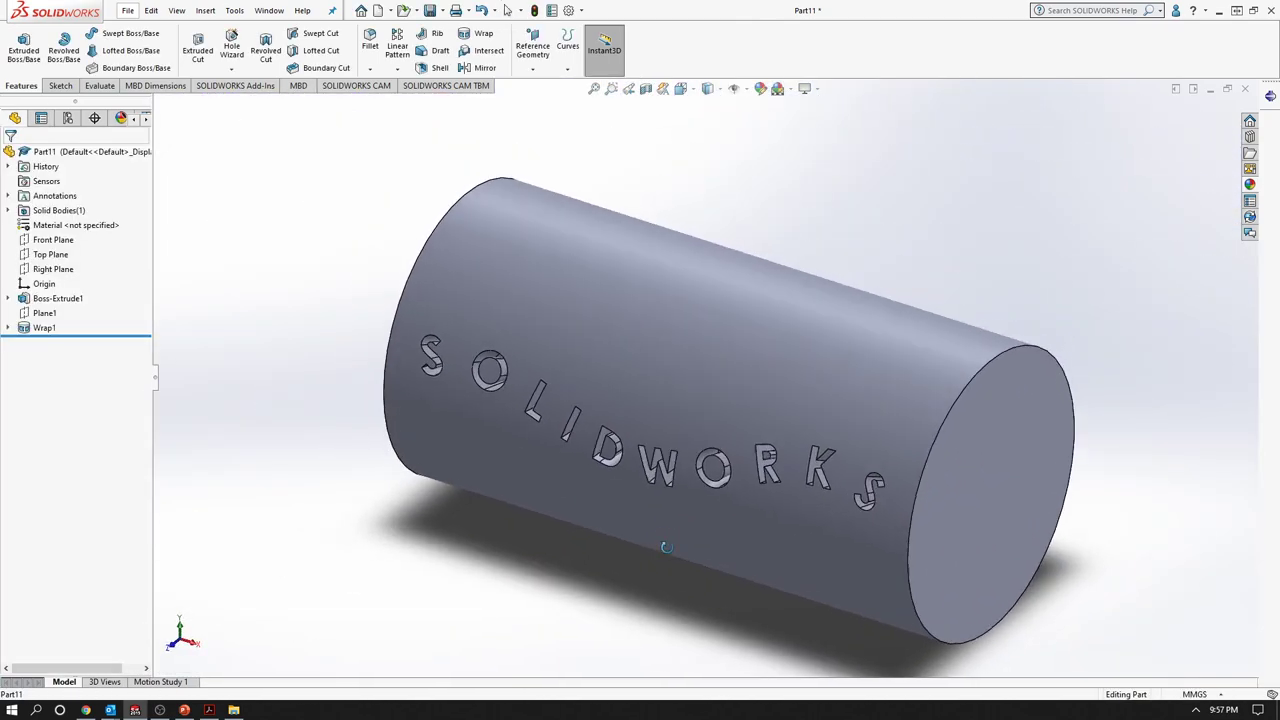
- Switch Wrap1 to the Scribe type so the lettering shows as thin outlines
right_click(44, 329)
left_click(58, 291)
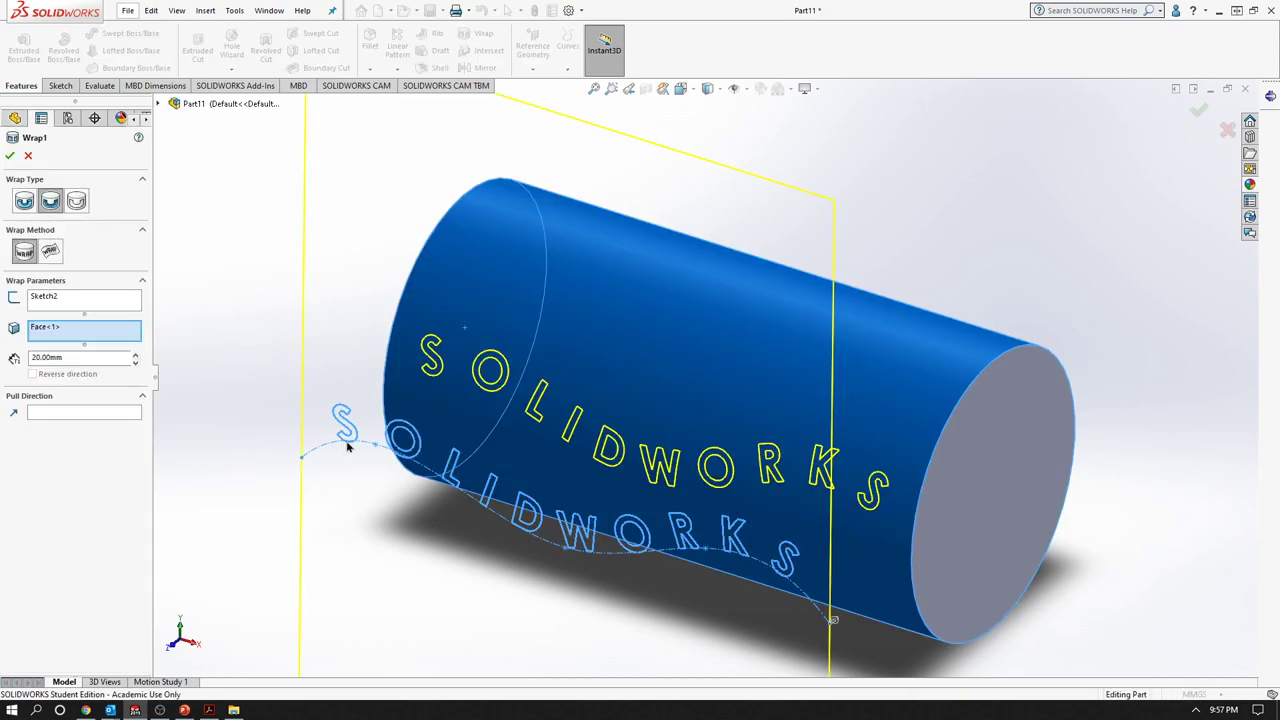
key("f")
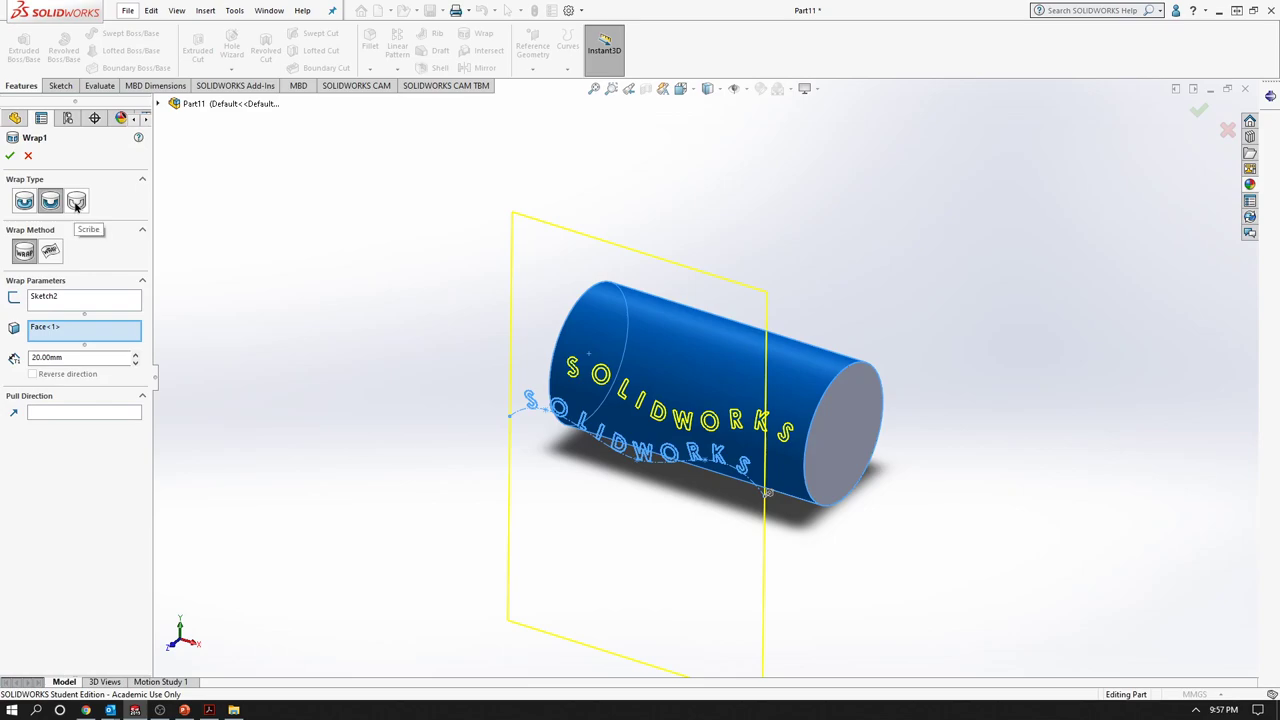
left_click(76, 203)
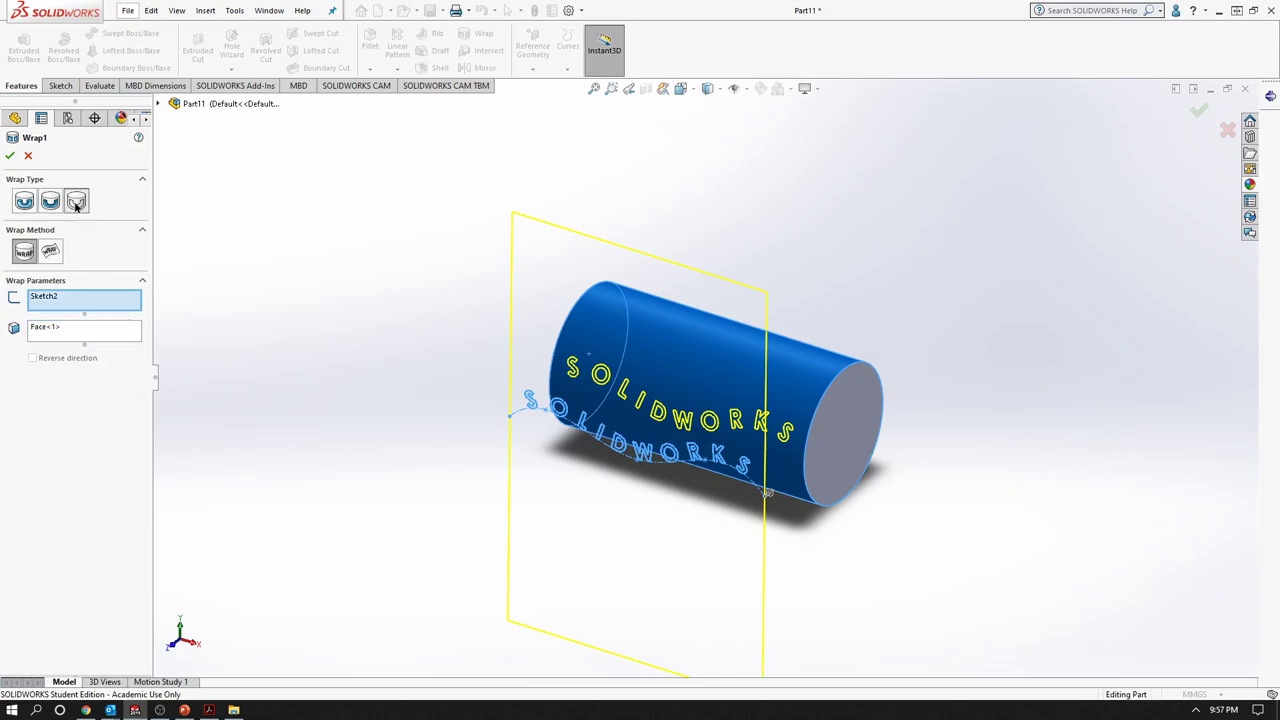
left_click(10, 155)
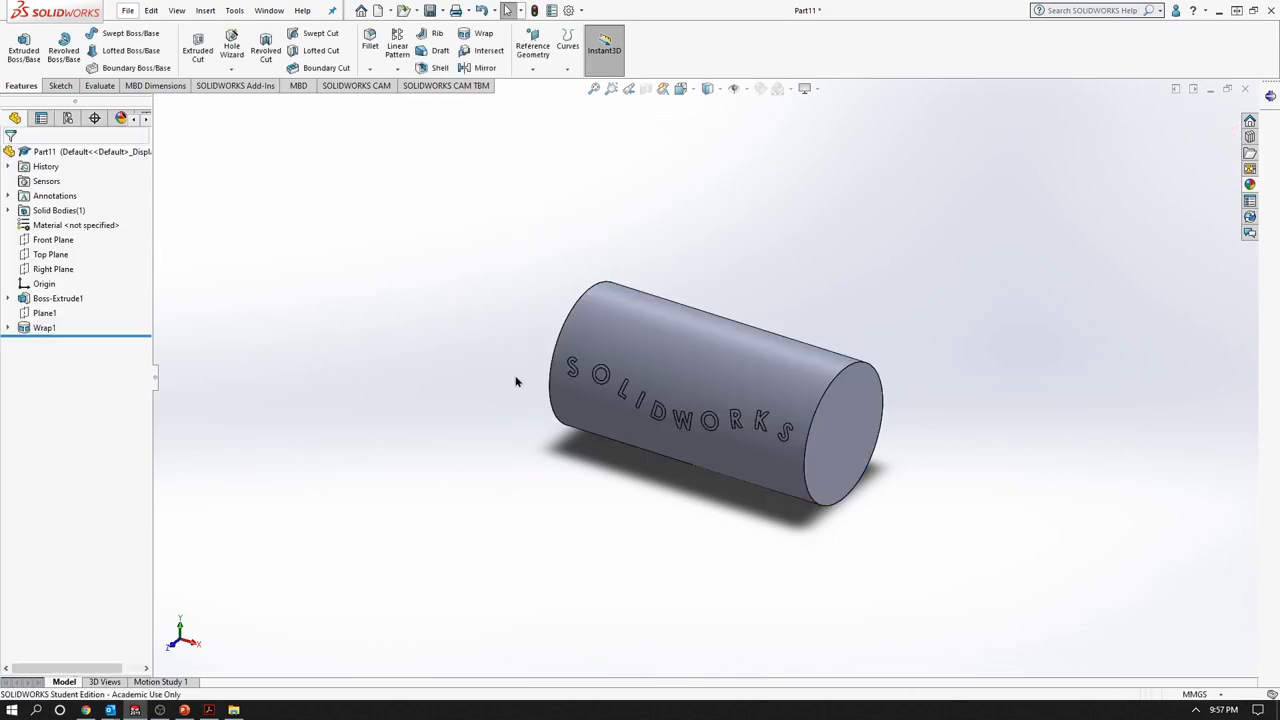
middle_click_drag(300, 320, 785, 425)
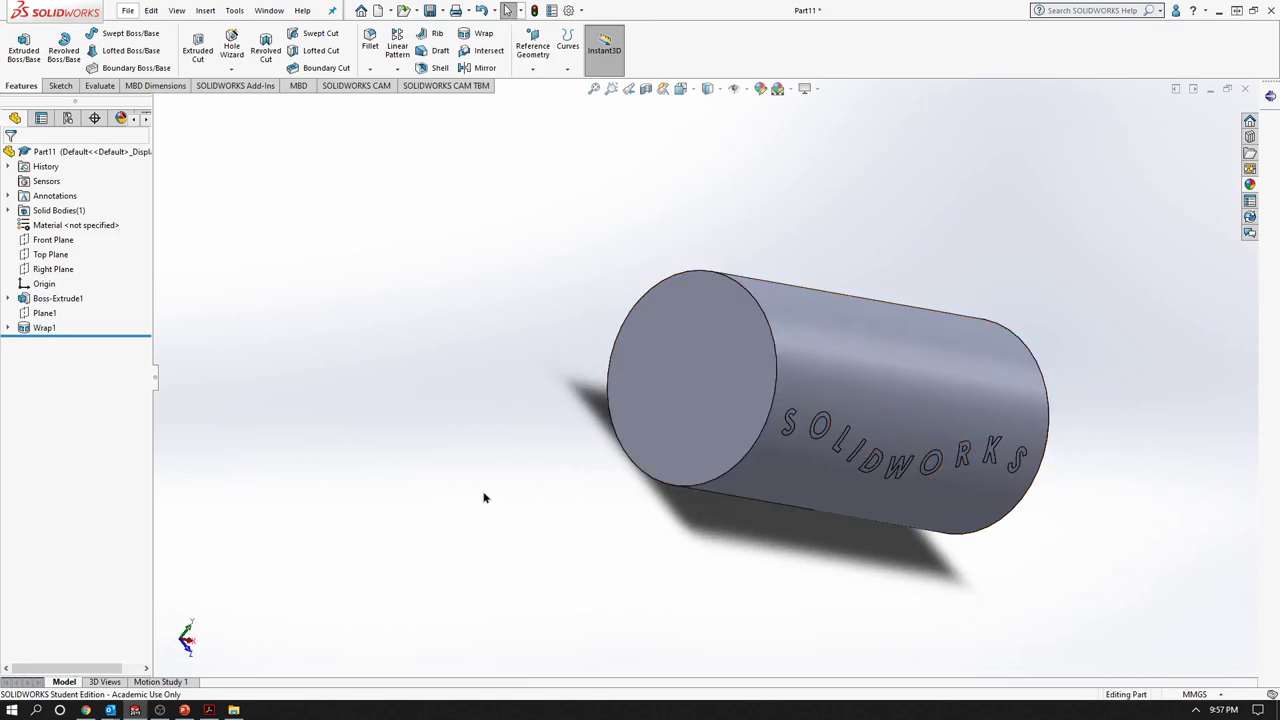
middle_click_drag(483, 497, 371, 409)
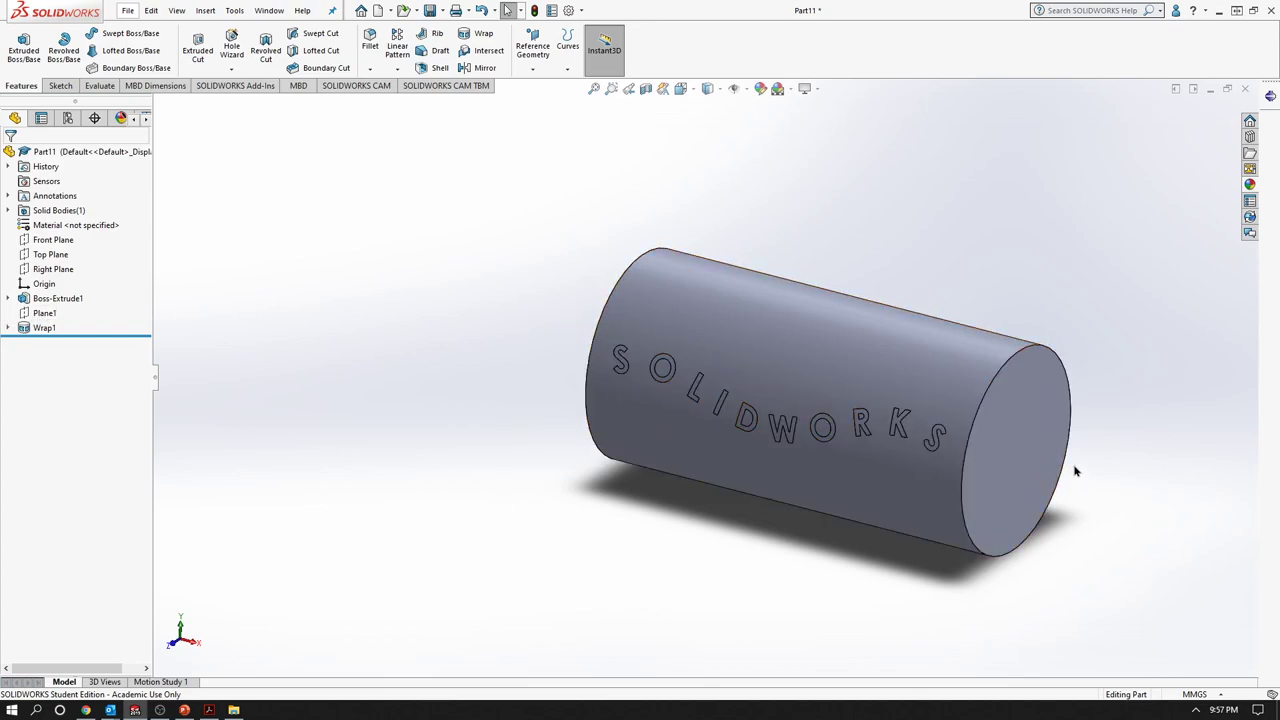
scroll(1074, 466, "up", 2)
scroll(934, 411, "up", 2)
scroll(889, 408, "down", 3)
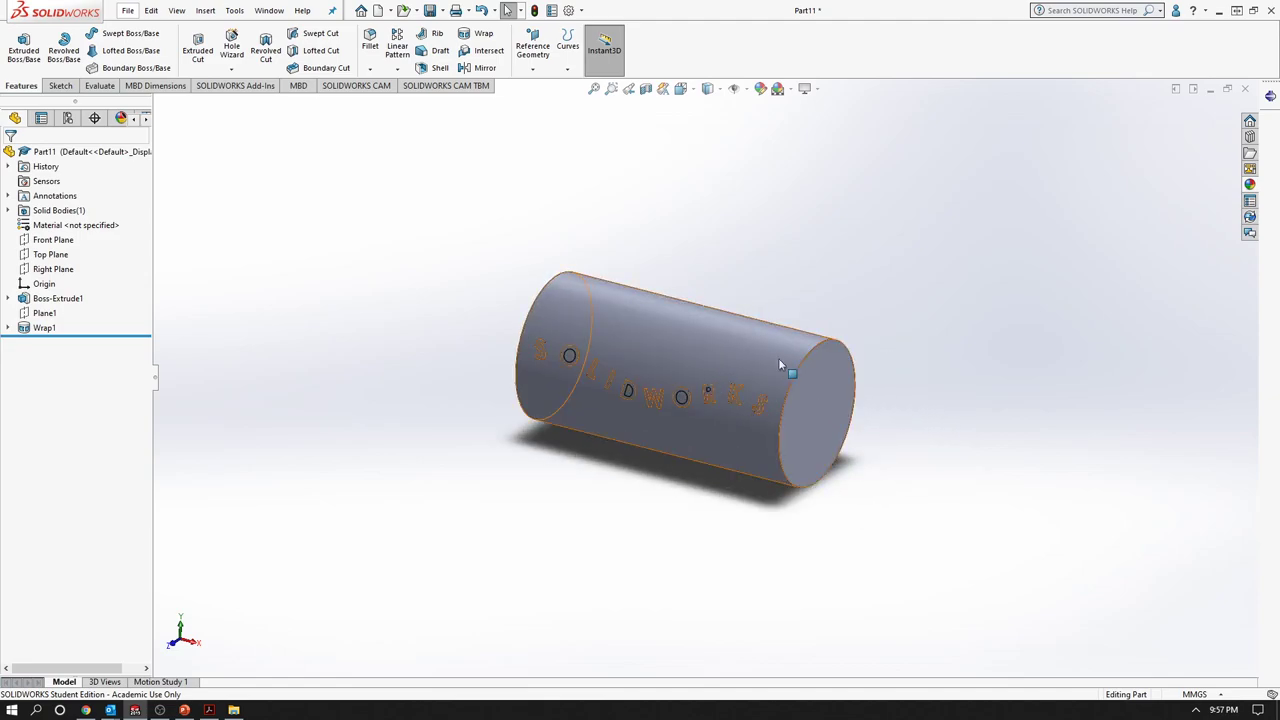
scroll(790, 438, "down", 3)
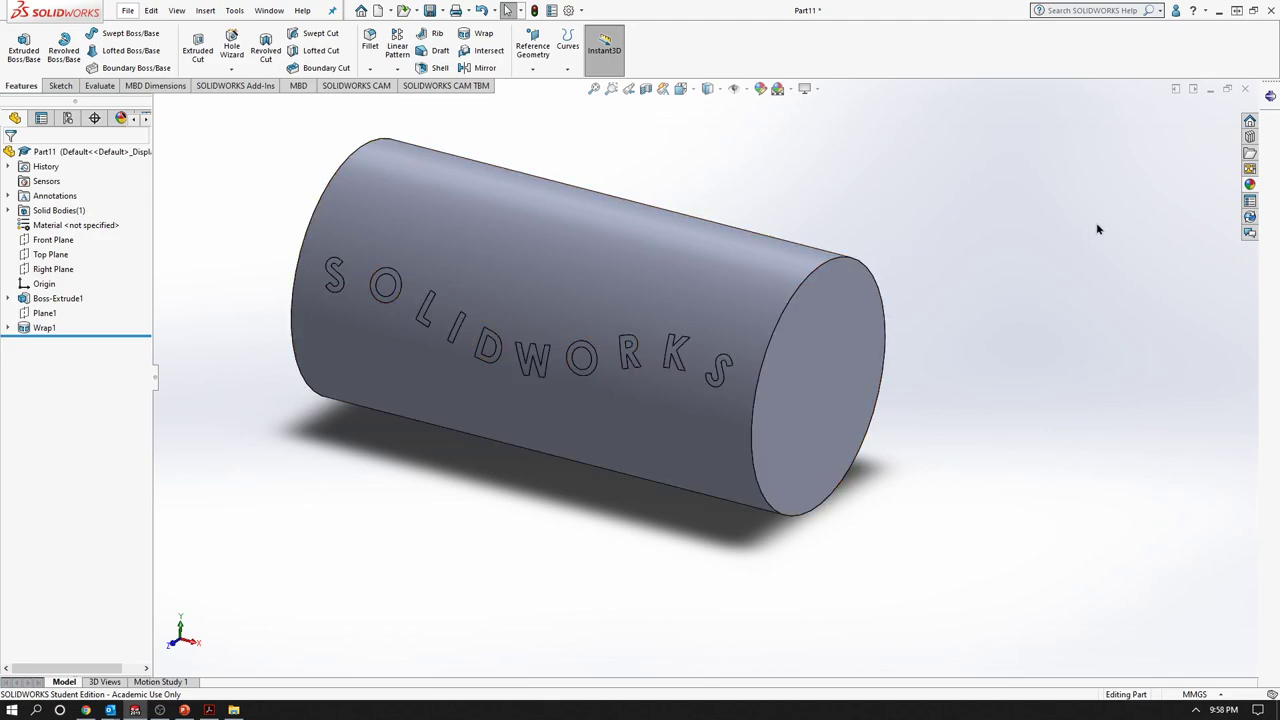
- Drag the Recycling decal from the Decals library onto the cylinder's end face
left_click(1250, 186)
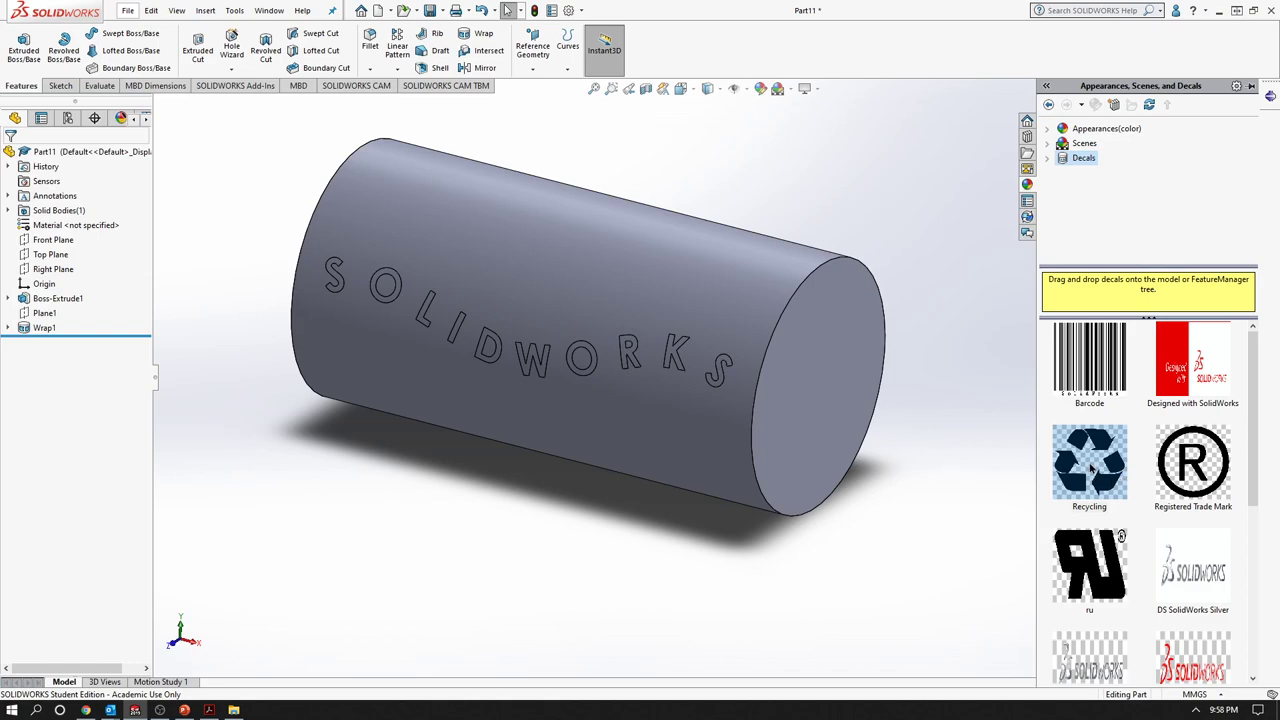
mouse_move(1089, 462)
left_click_drag(1097, 465, 829, 386)
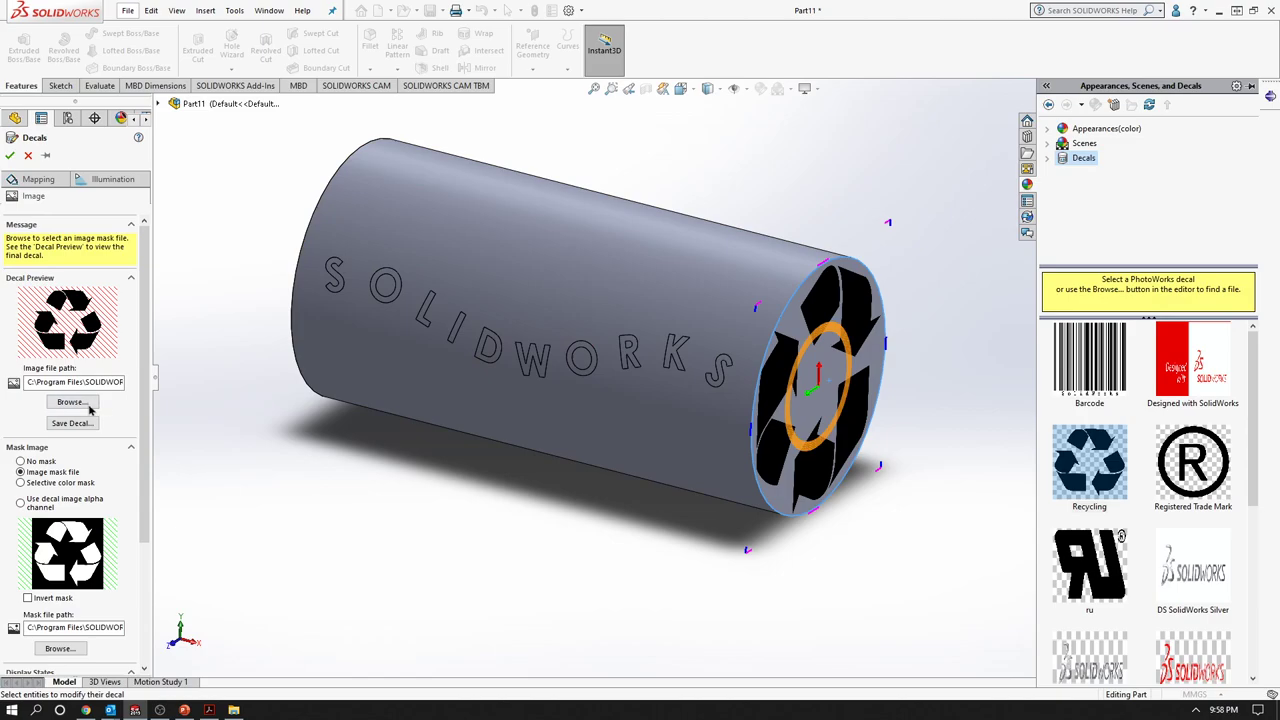
- Keep the original decal image and map the decal onto the end face only
left_click(85, 404)
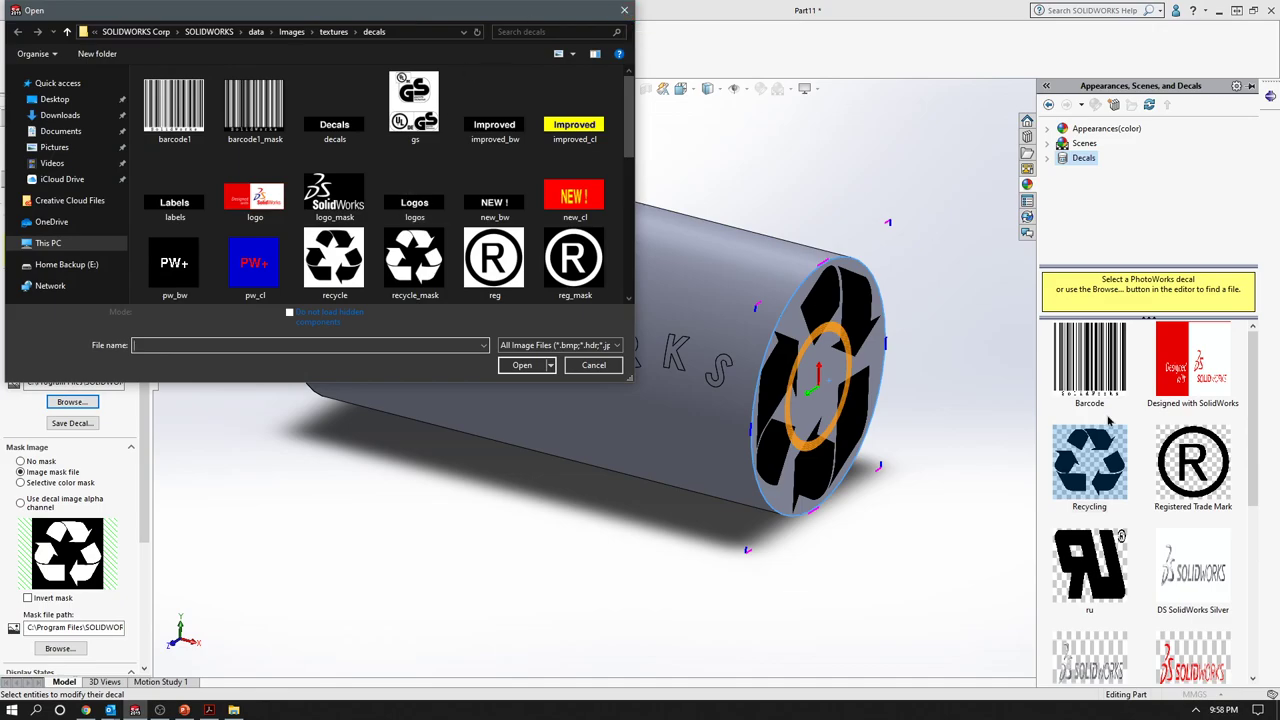
left_click(632, 11)
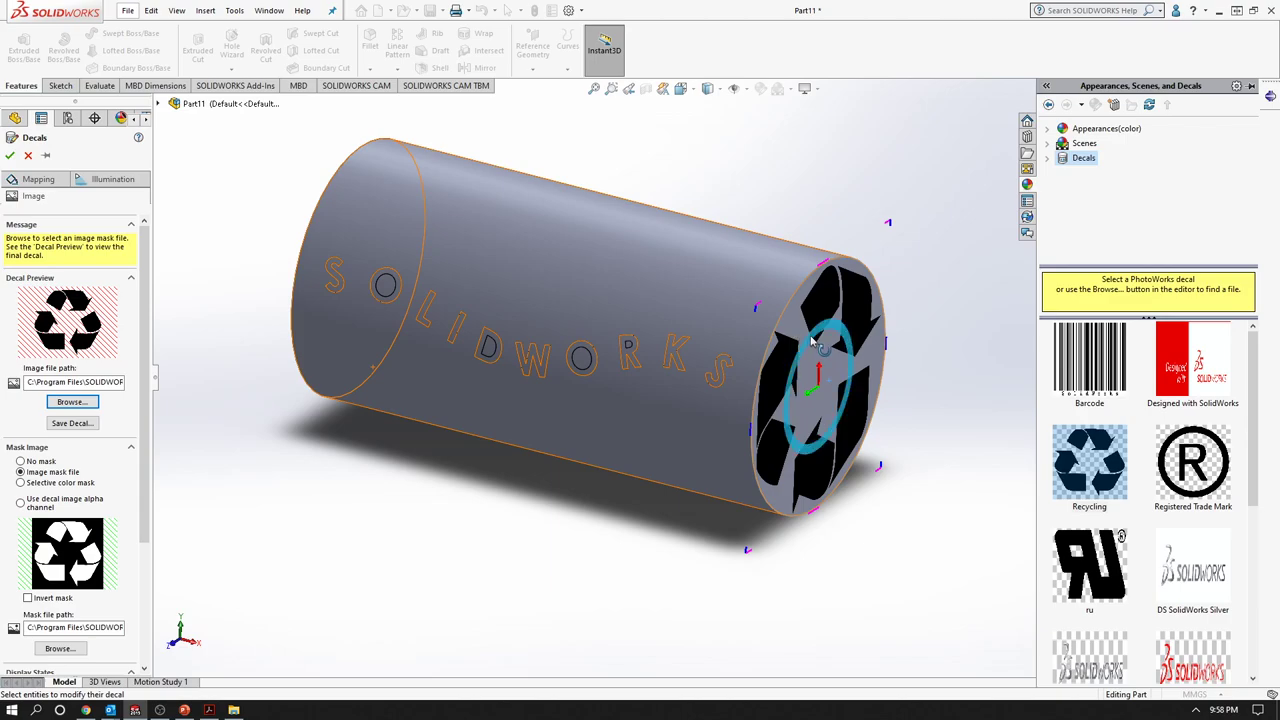
left_click(764, 306)
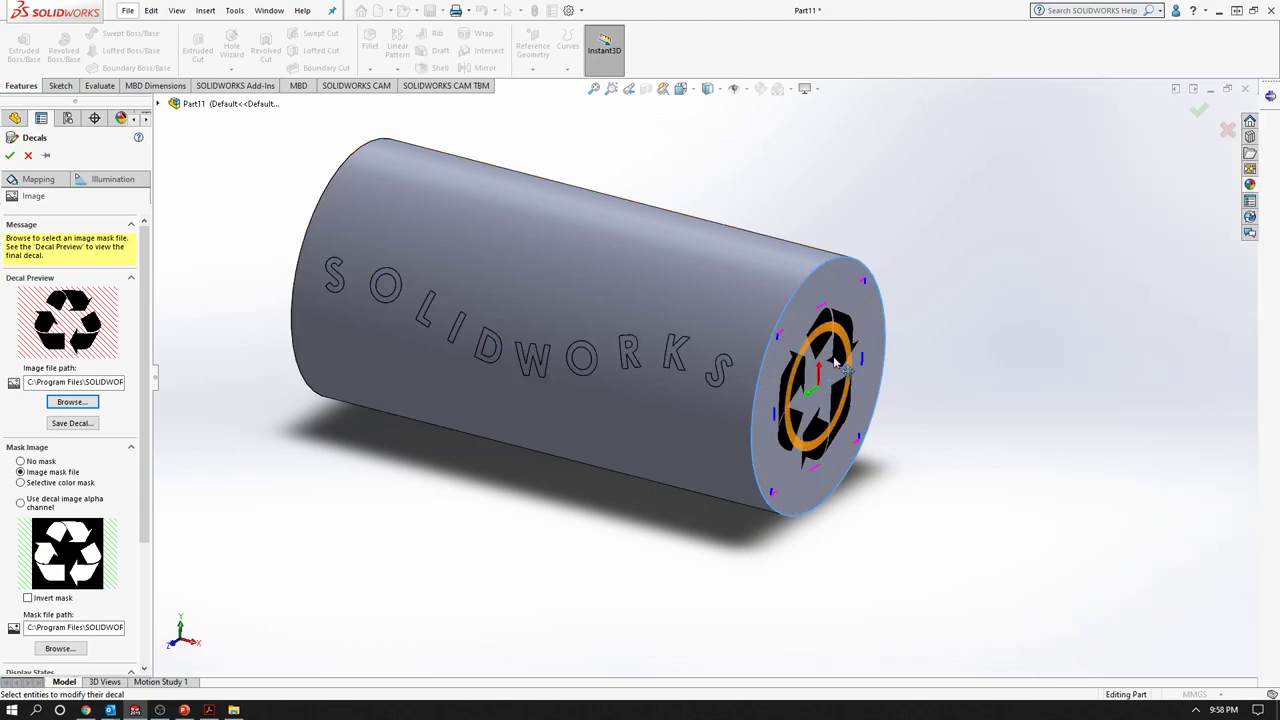
- Rotate the recycling decal upright, apply it, and switch to the Solid Modelling presentation
left_click_drag(843, 345, 816, 351)
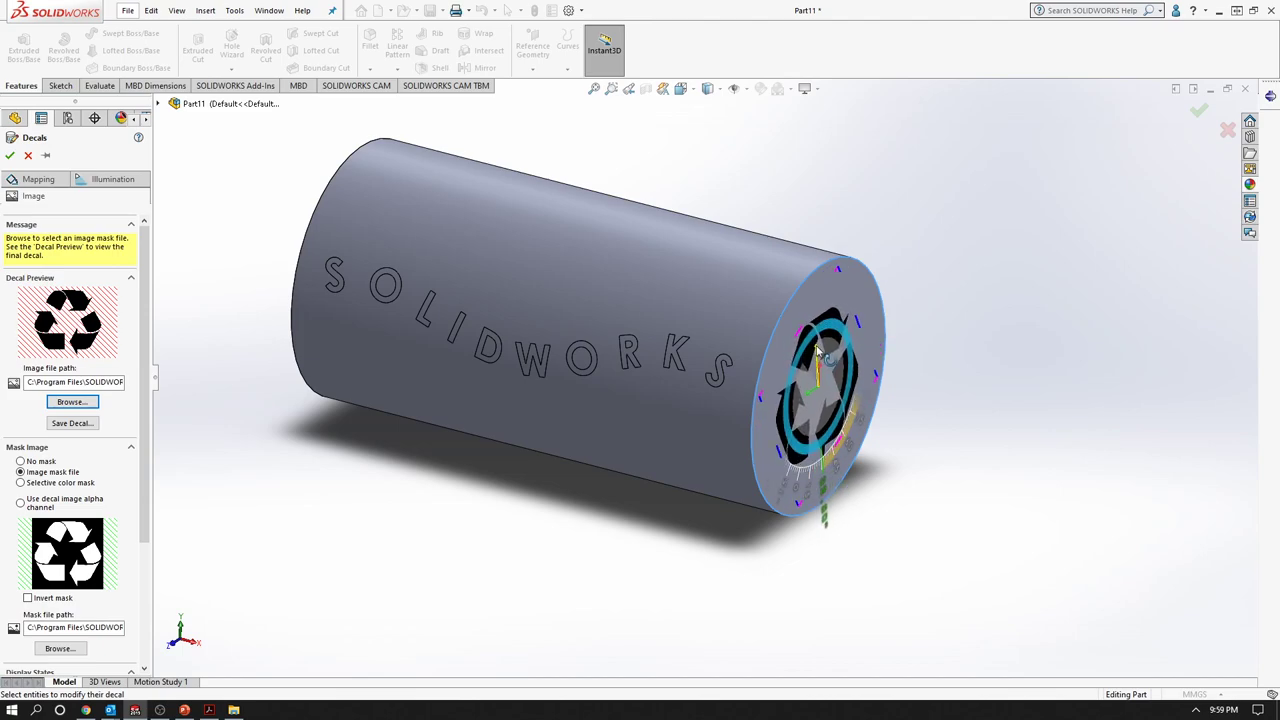
left_click_drag(816, 352, 818, 352)
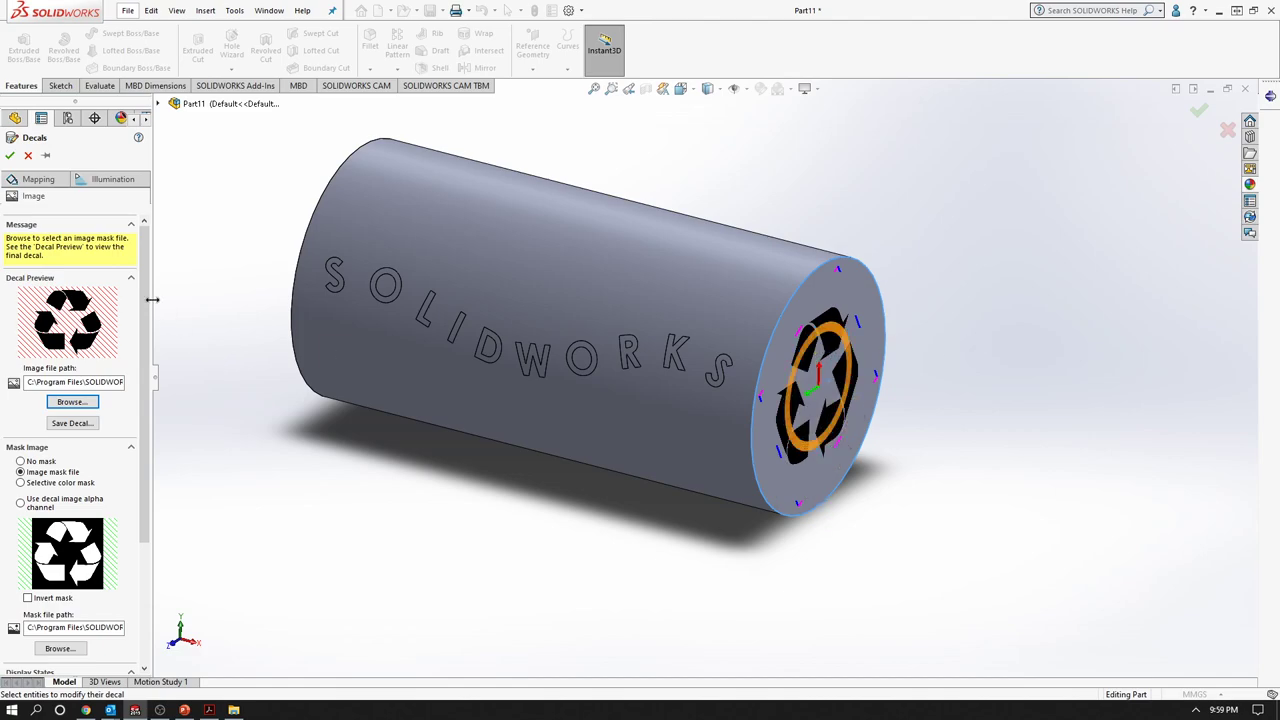
left_click(10, 155)
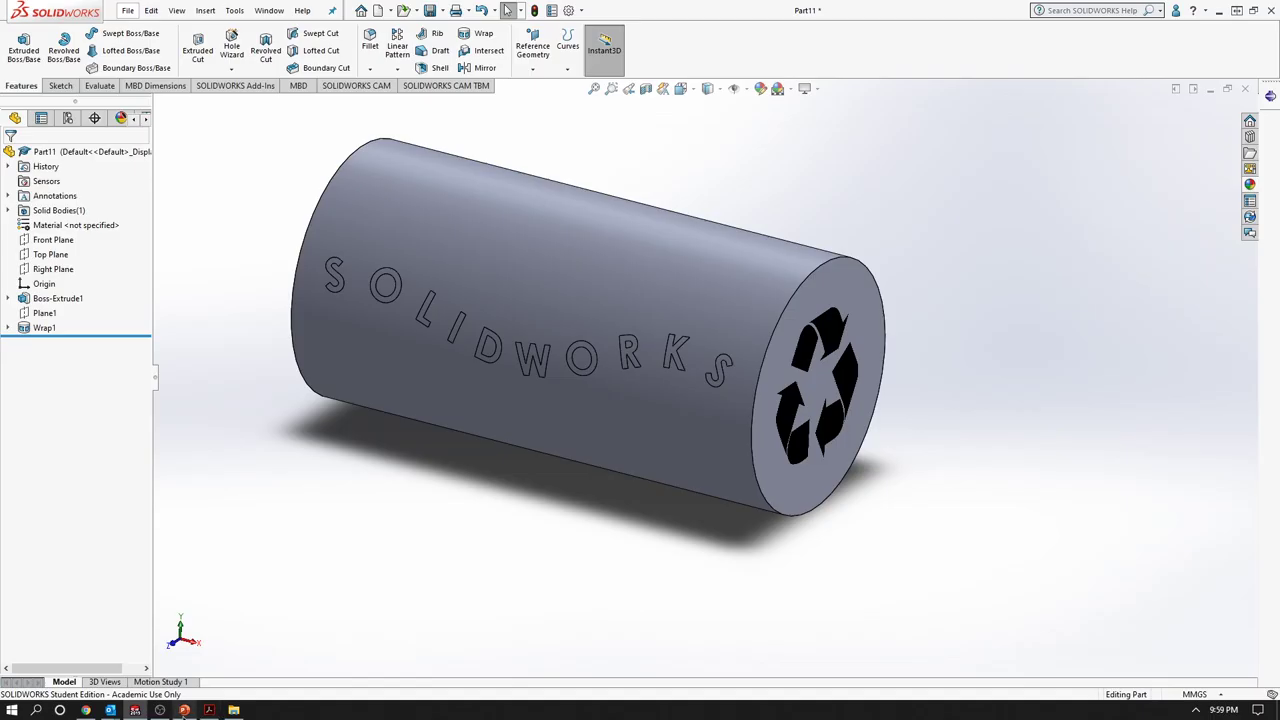
left_click(184, 710)
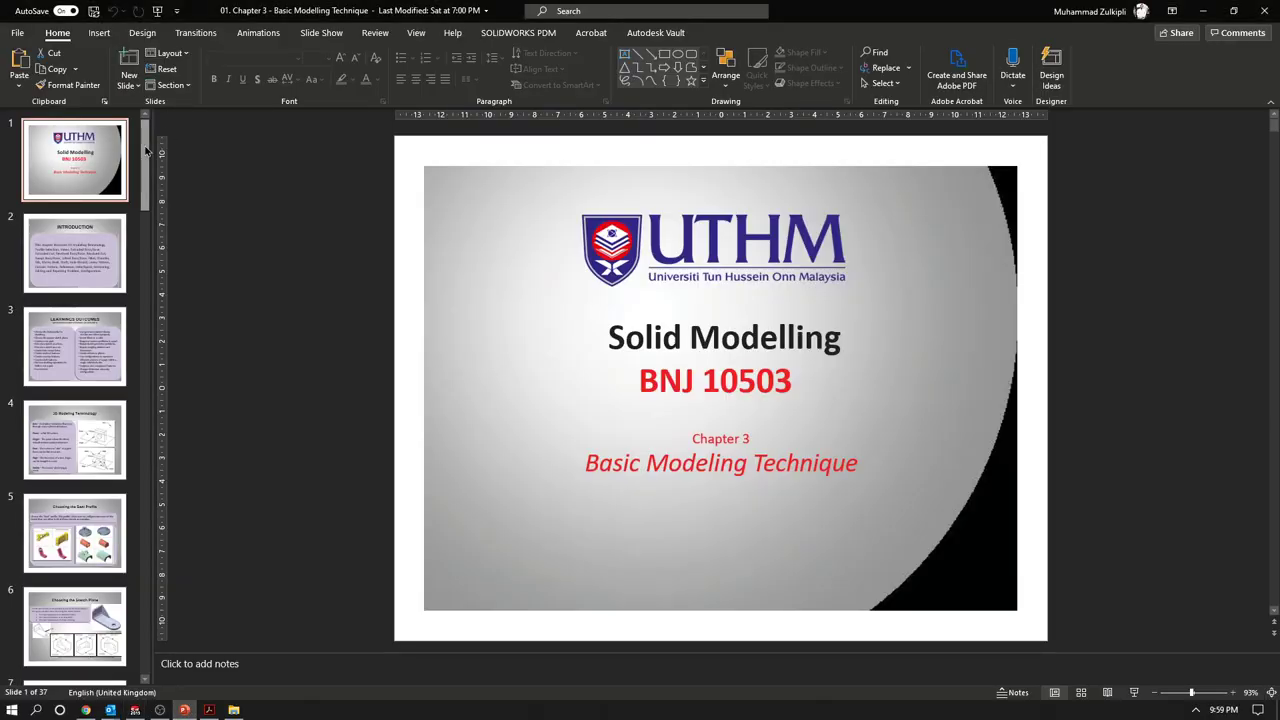
- Step through slides 33 (Activities) to 37, reviewing Exercises 2 through 5
left_click_drag(145, 150, 148, 628)
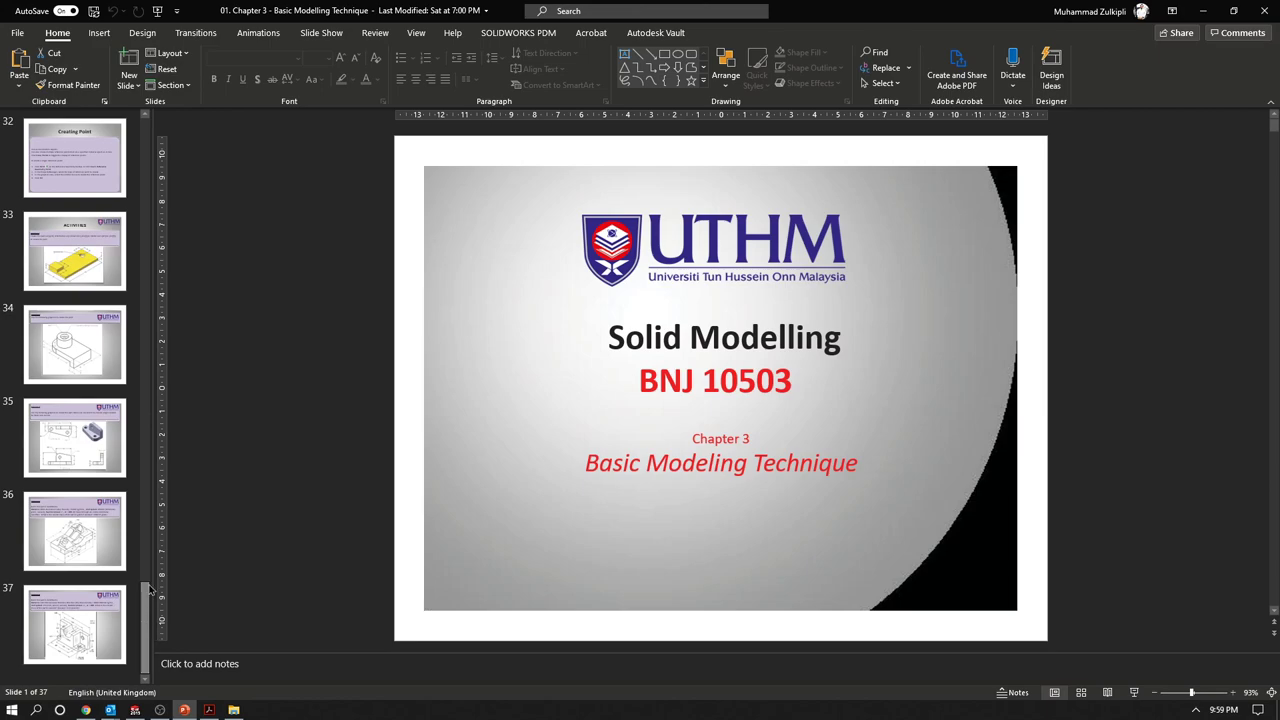
left_click(90, 292)
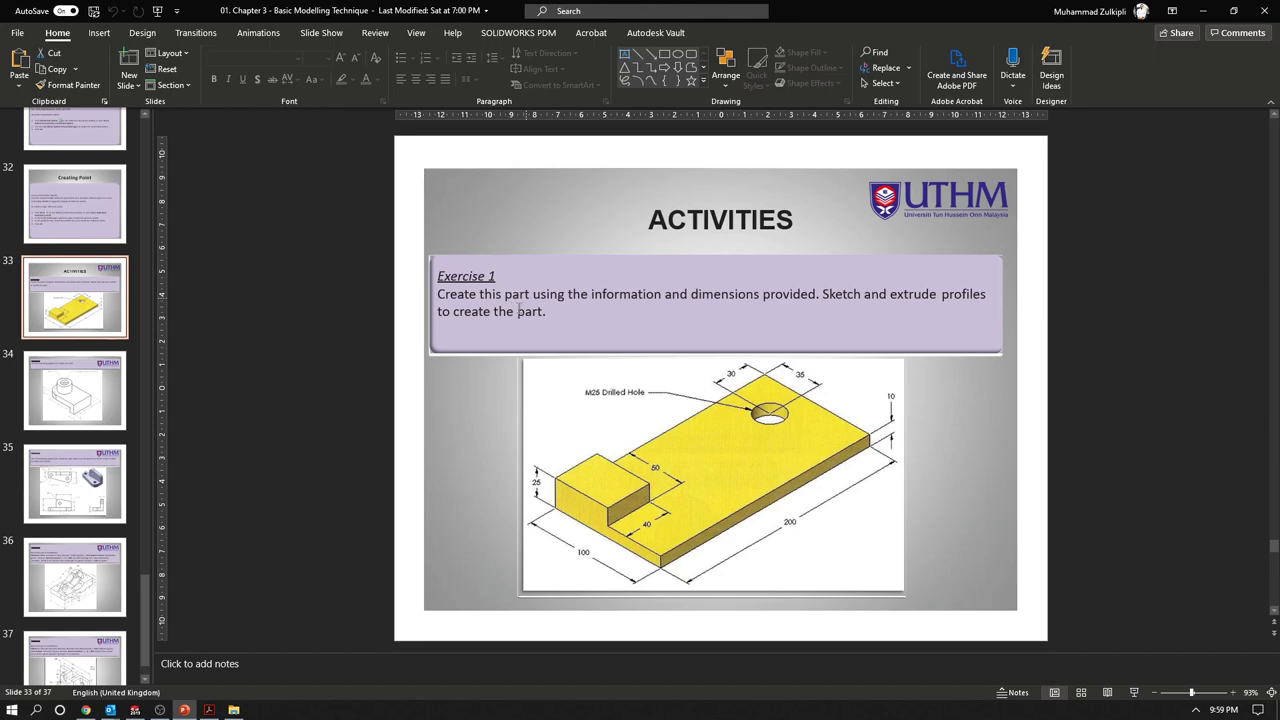
left_click(100, 390)
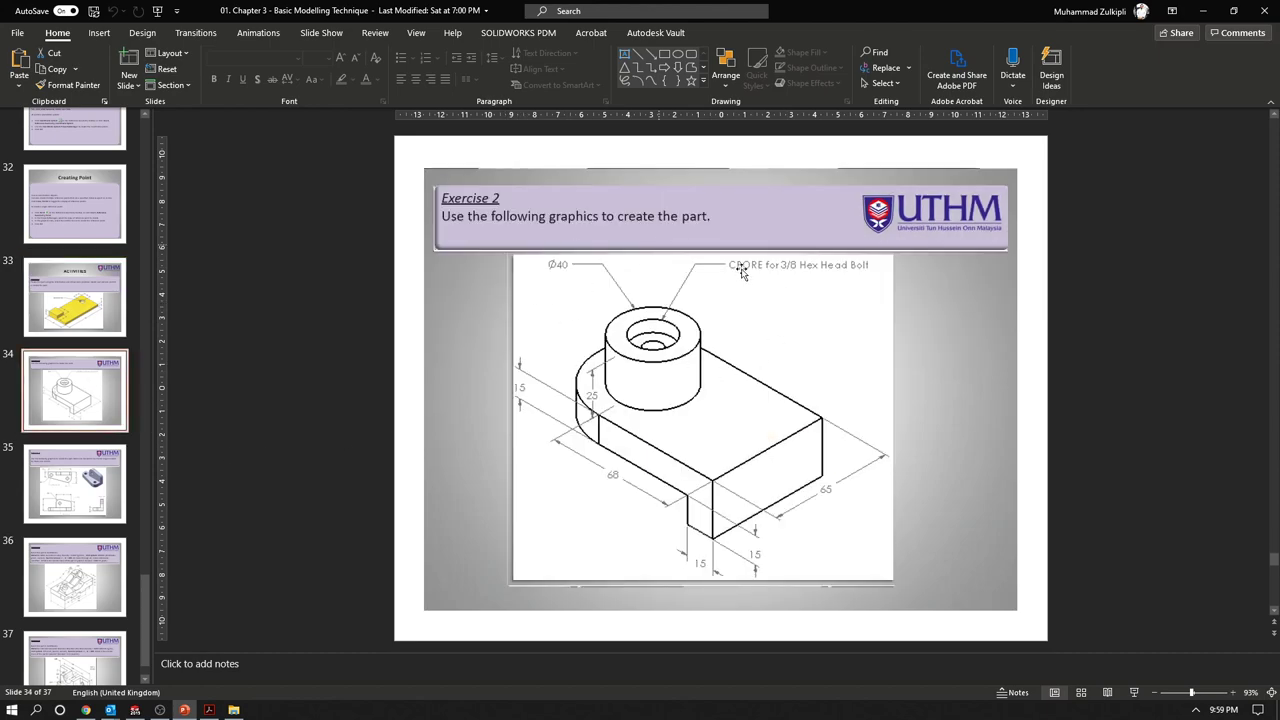
left_click(68, 500)
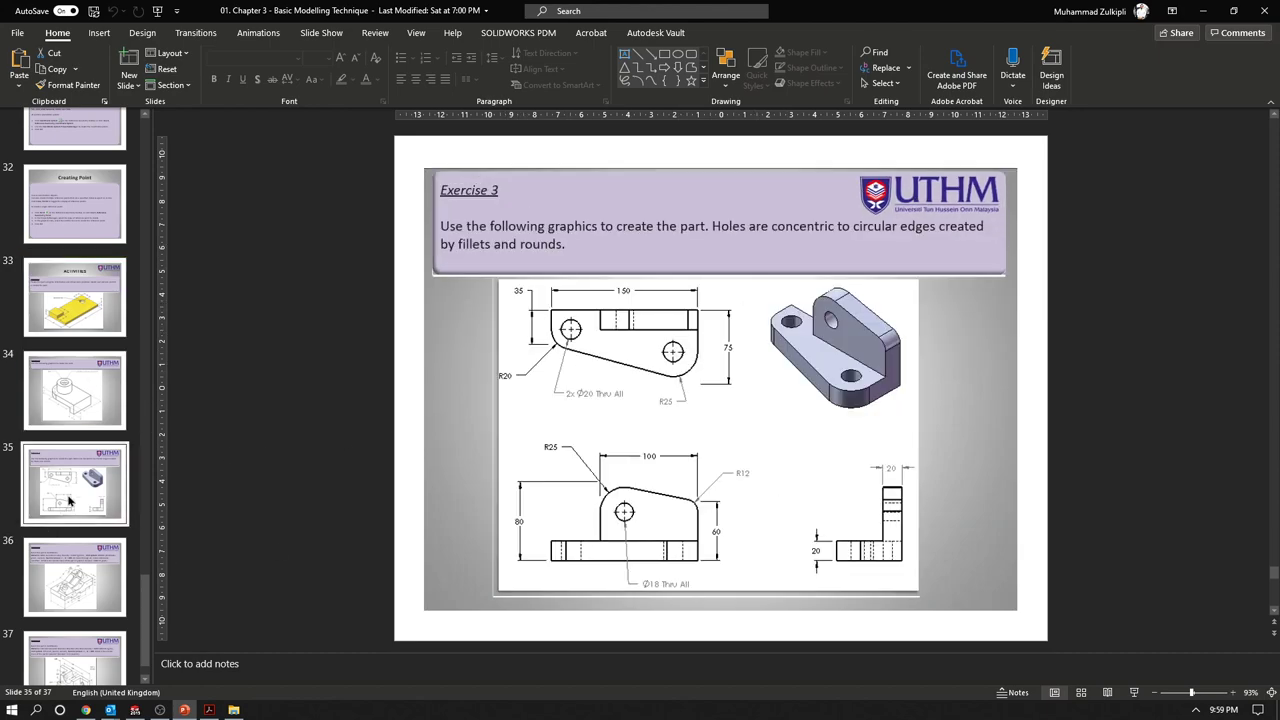
left_click(86, 568)
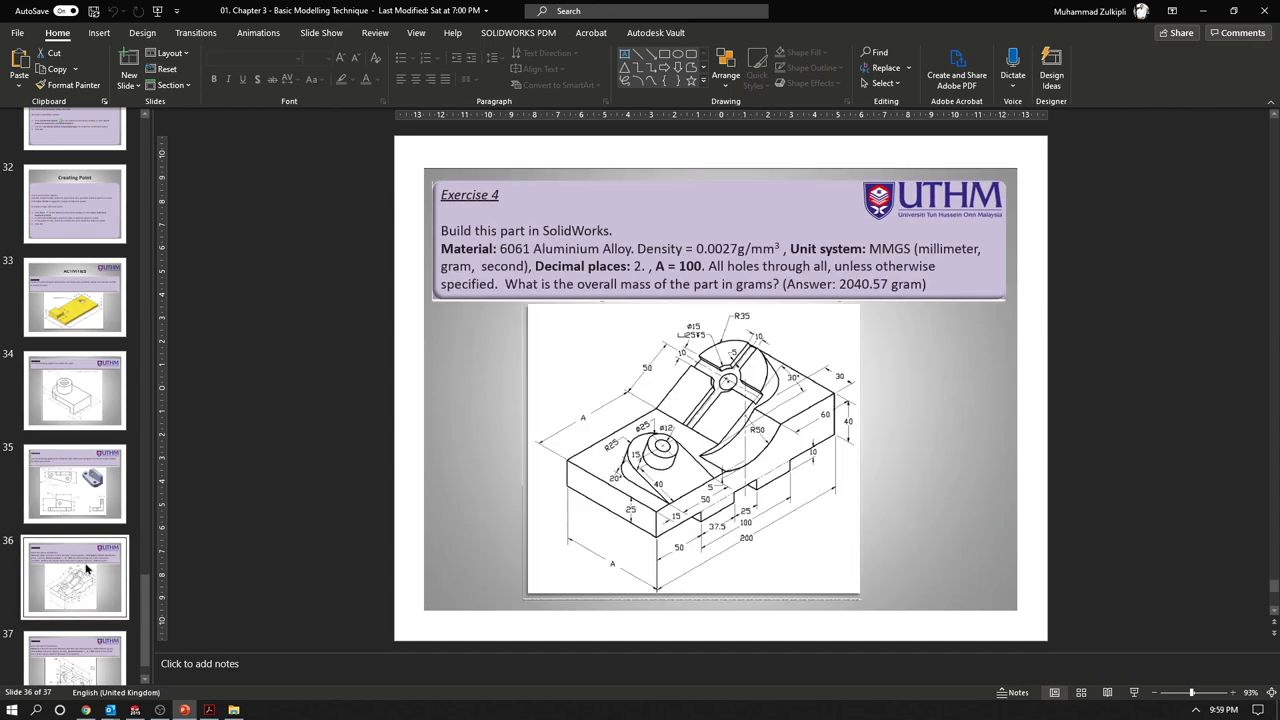
scroll(94, 621, "down", 1)
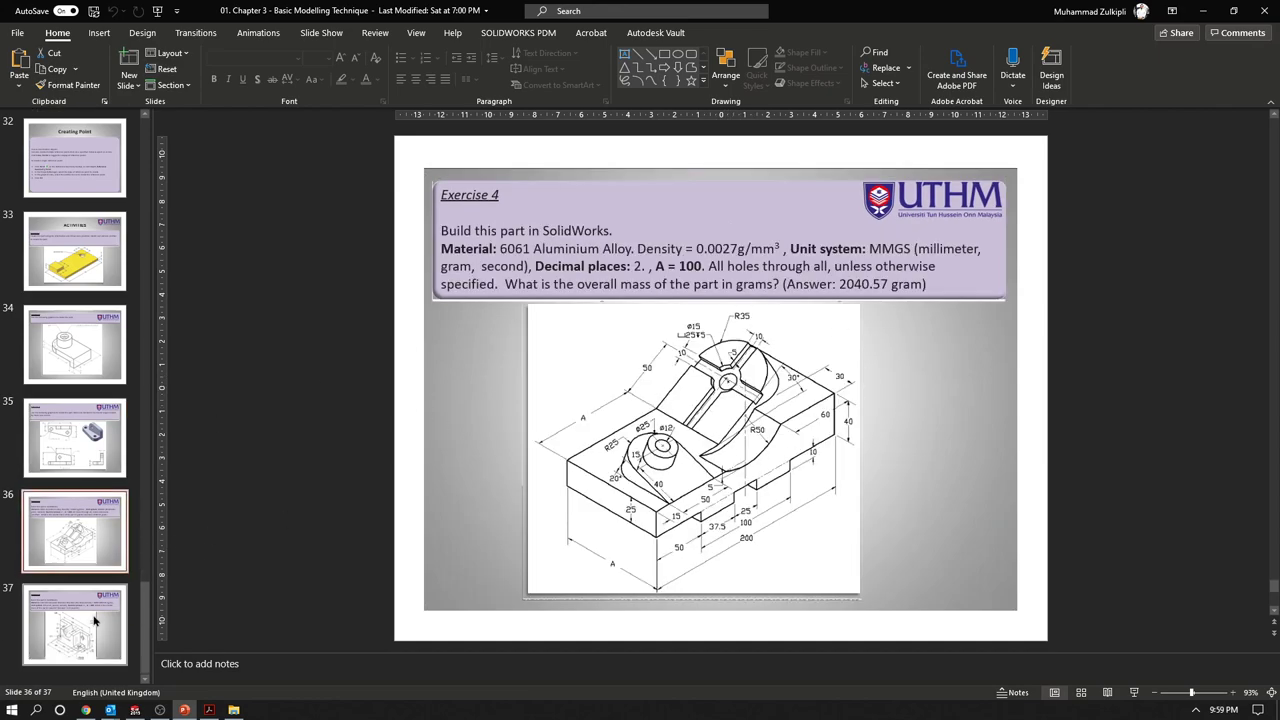
left_click(94, 621)
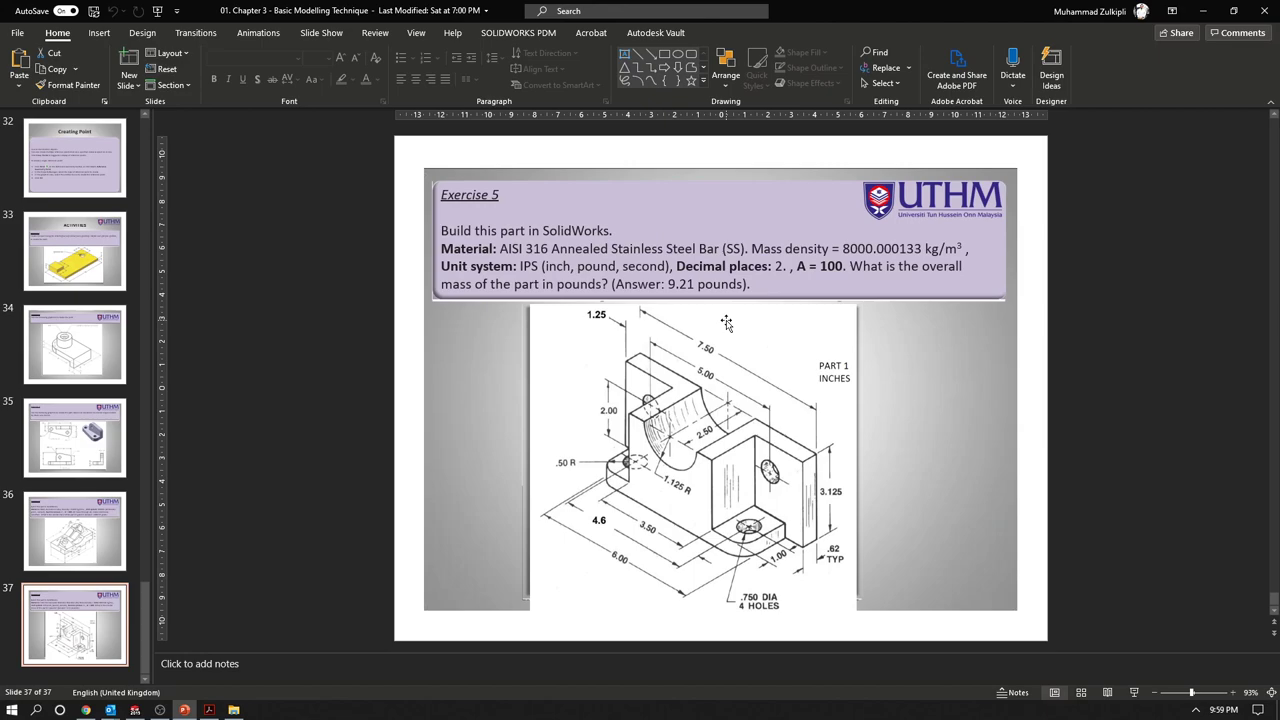